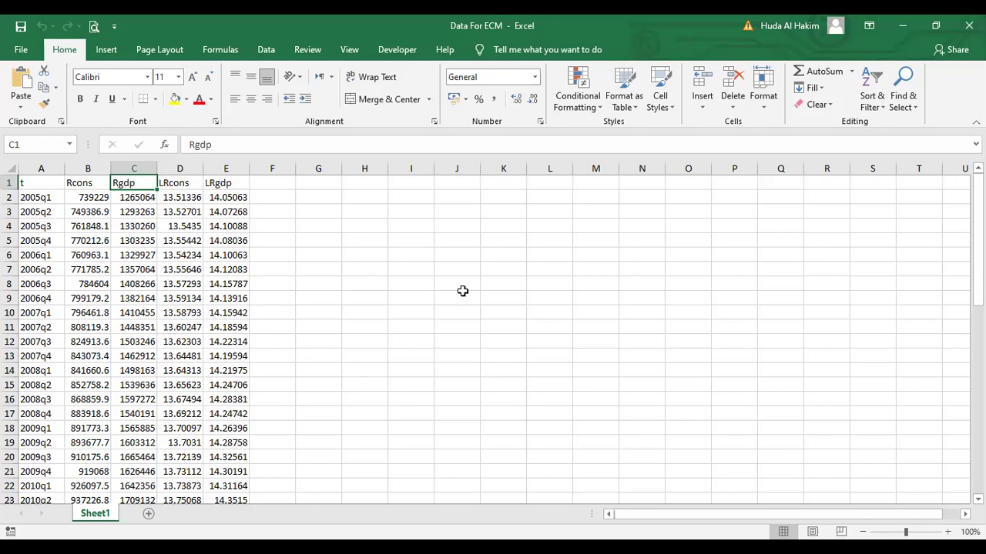
# Examine the Rcons and Rgdp data and the formula behind the LRcons column
pyautogui.moveTo(978, 243)
pyautogui.mouseDown()
pyautogui.moveTo(978, 427)
pyautogui.moveTo(978, 242)
pyautogui.mouseUp()
pyautogui.moveTo(90, 200); pyautogui.dragTo(129, 268)
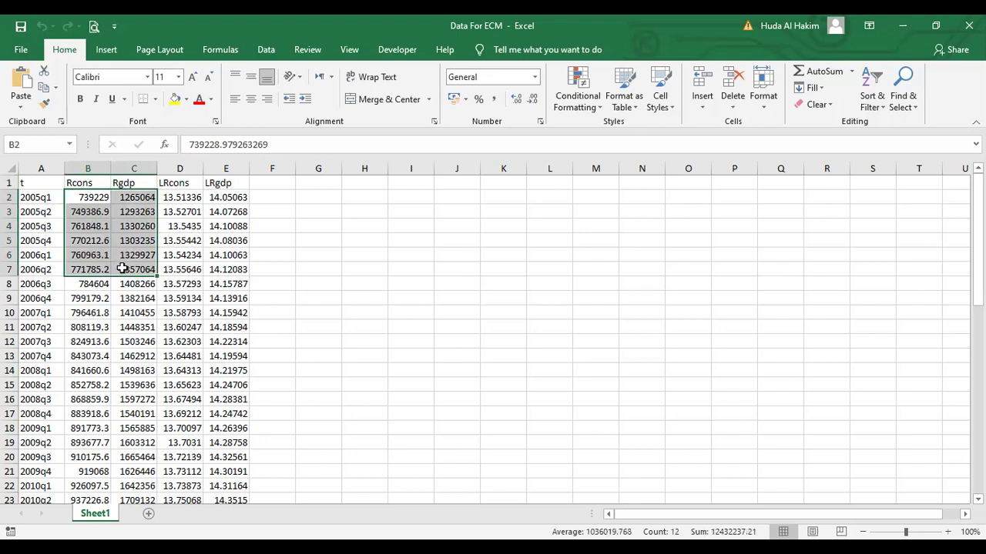
pyautogui.click(134, 197)
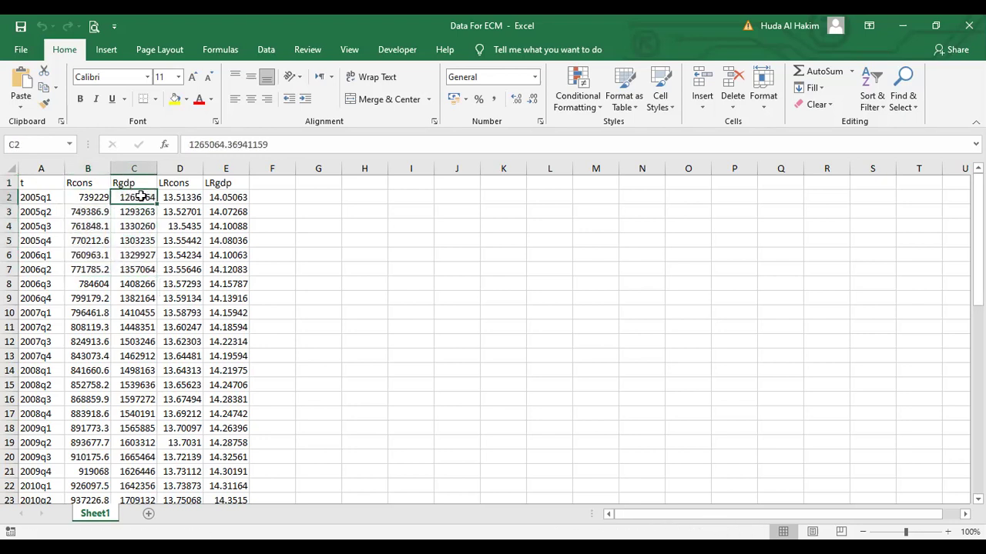
pyautogui.click(187, 197)
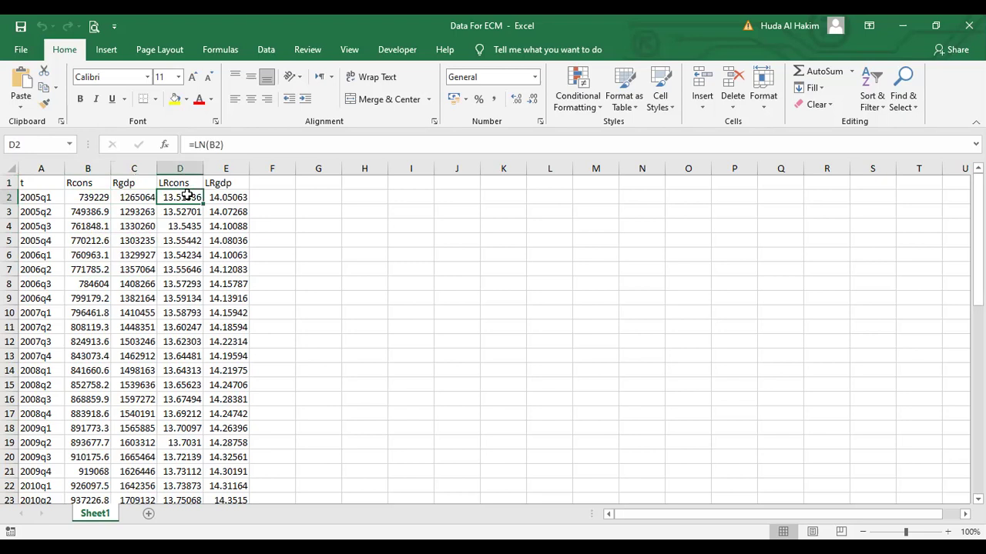
pyautogui.click(195, 181)
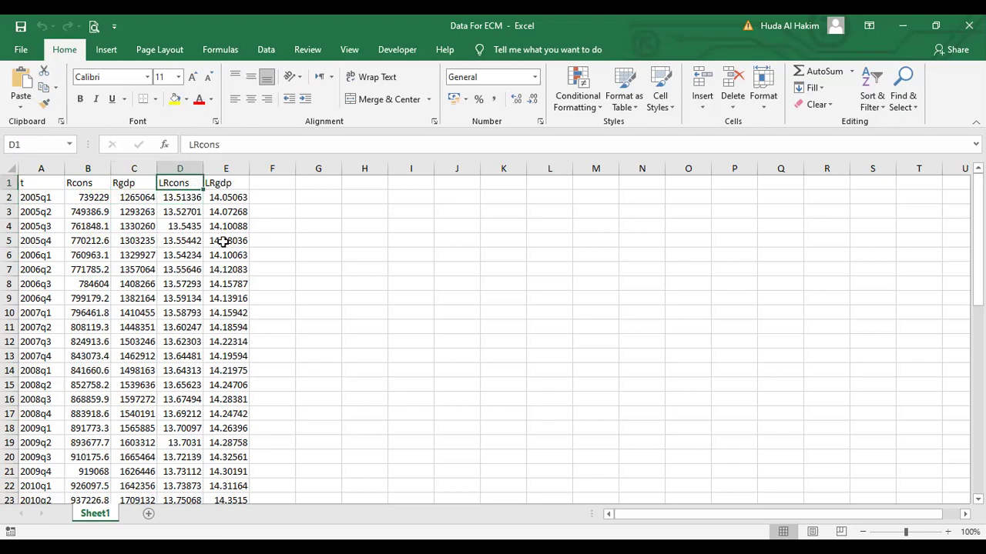
pyautogui.click(367, 411)
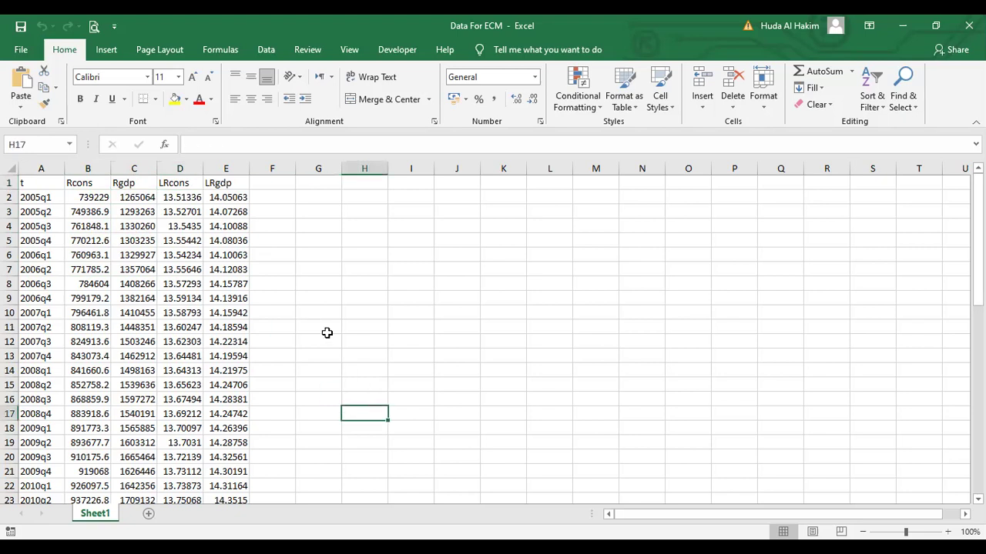
# Copy the LRcons and LRgdp columns, including their headers, down to the last data row
pyautogui.moveTo(184, 182); pyautogui.dragTo(260, 199)
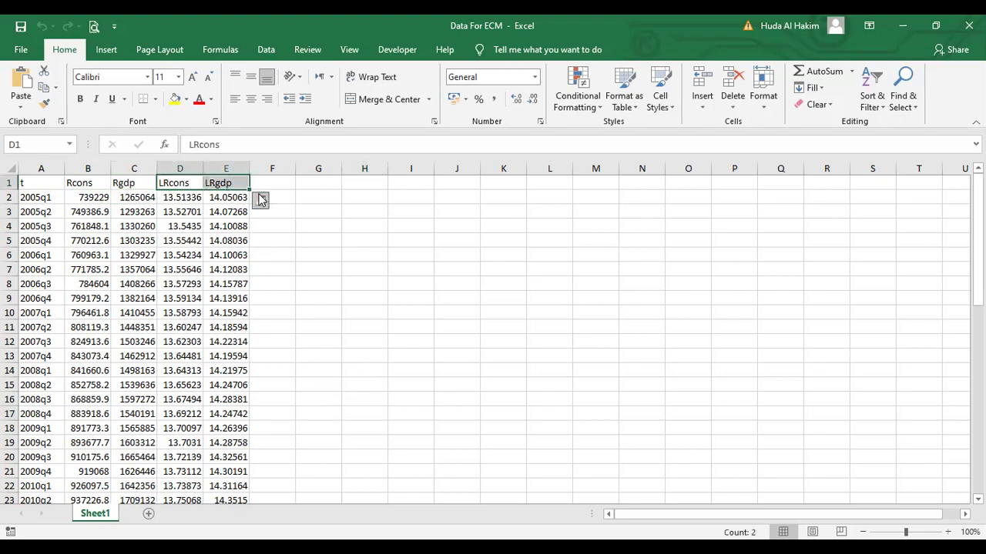
pyautogui.hotkey('ctrl', 'shift', 'Down')
pyautogui.hotkey('ctrl', 'c')
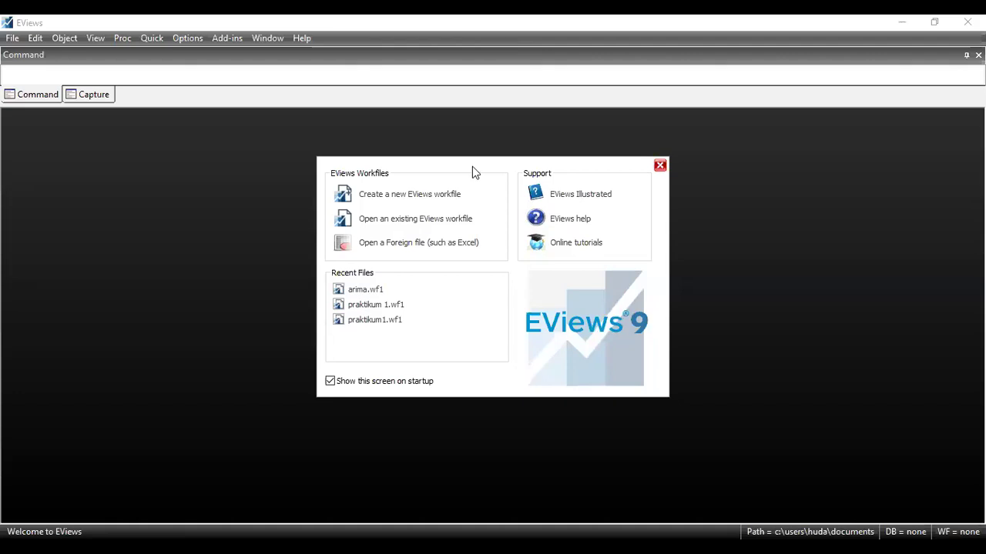
# In EViews, create a new dated workfile with quarterly frequency, starting at 2005:1 and ending at 2017:4
pyautogui.click(422, 201)
pyautogui.click(555, 199)
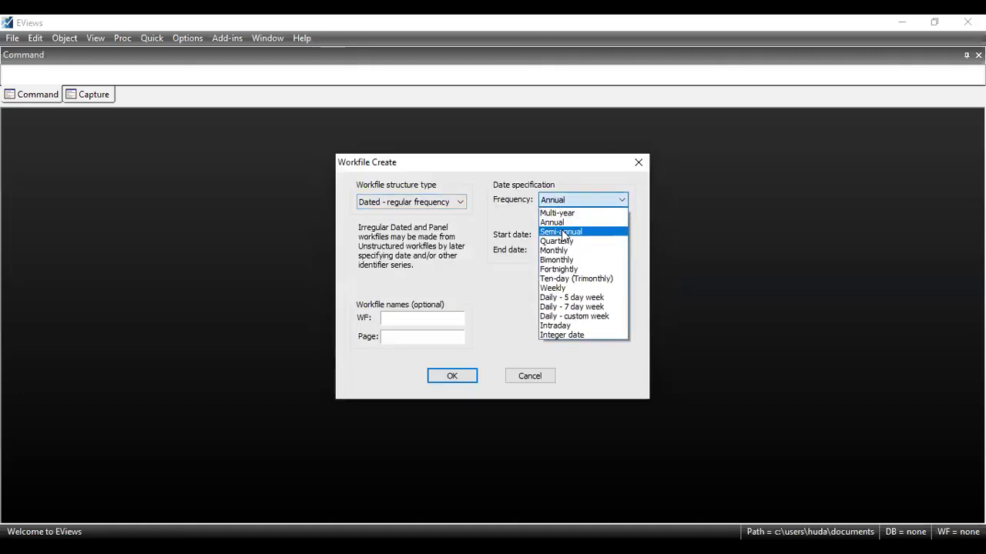
pyautogui.click(565, 241)
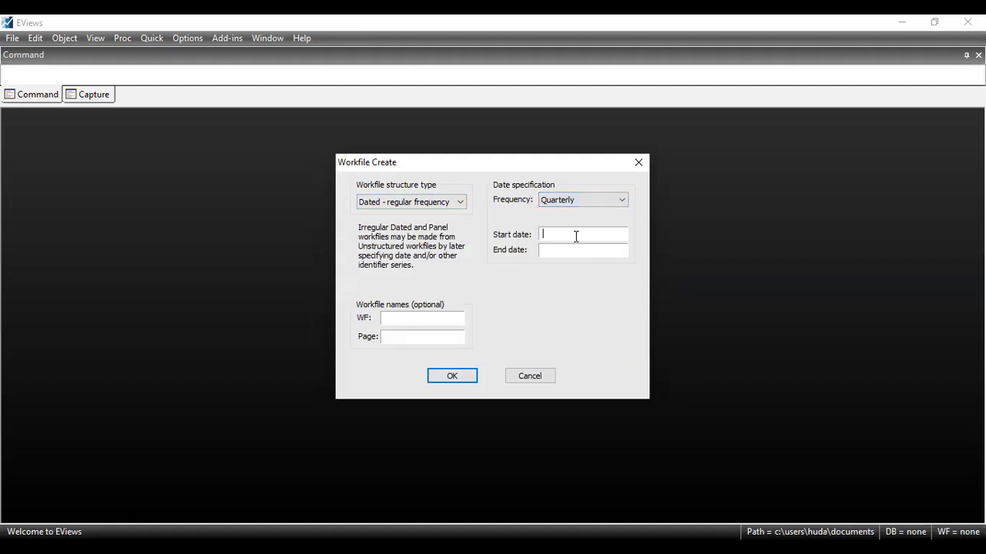
pyautogui.write('2005:1')
pyautogui.click(557, 252)
pyautogui.write('2017:4')
pyautogui.click(454, 376)
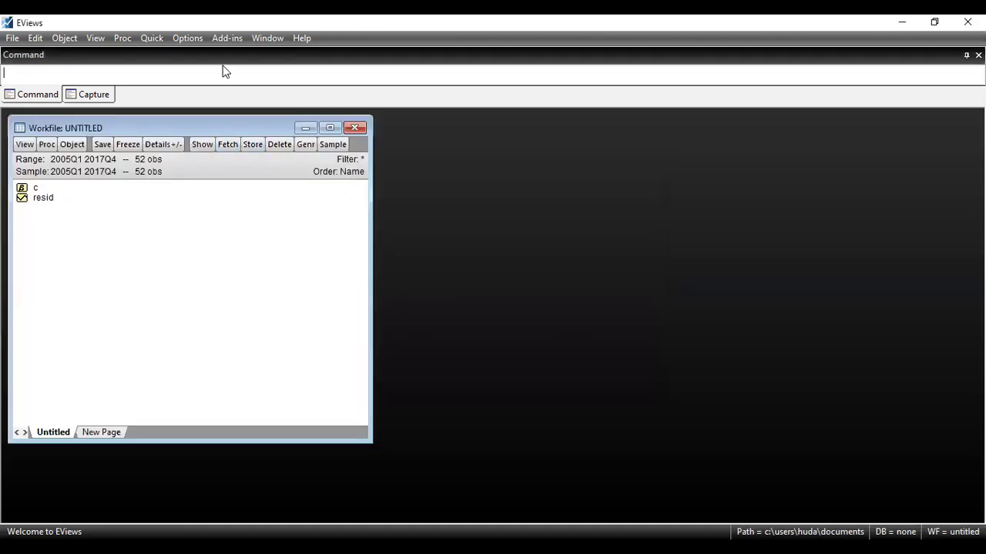
# Open an empty group and paste the copied LRcons and LRgdp series, with names in the header row above 2005Q1
pyautogui.click(151, 38)
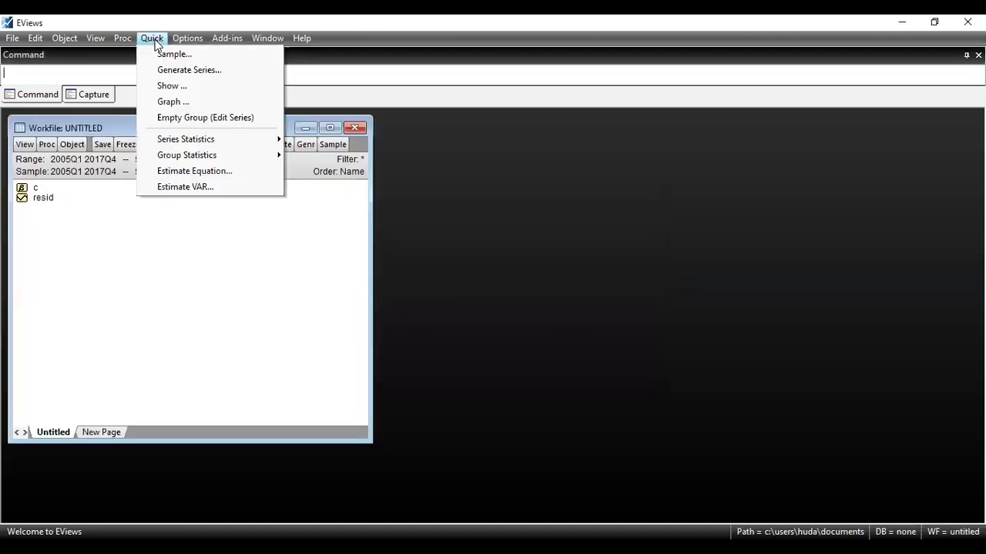
pyautogui.click(193, 118)
pyautogui.moveTo(386, 224); pyautogui.dragTo(388, 215)
pyautogui.click(120, 207)
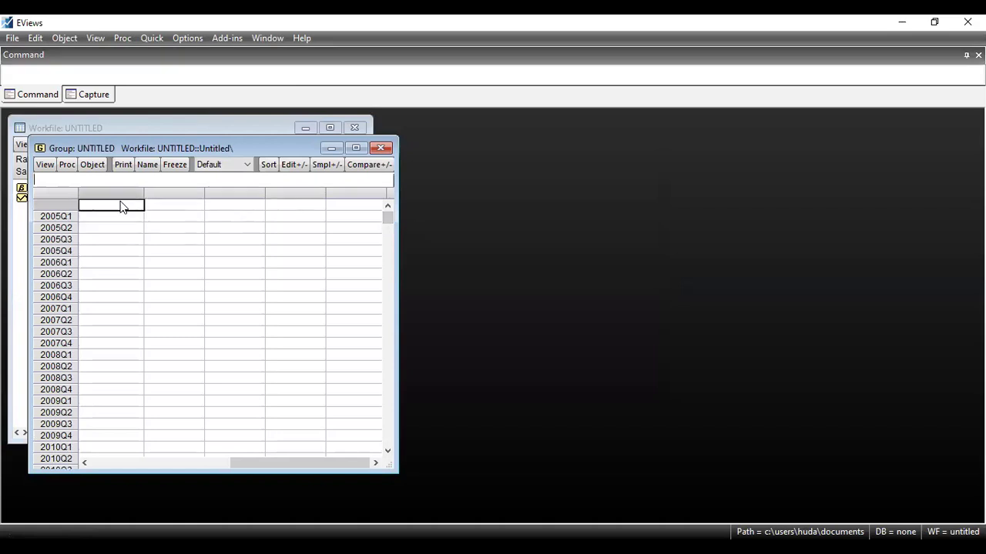
pyautogui.rightClick(121, 207)
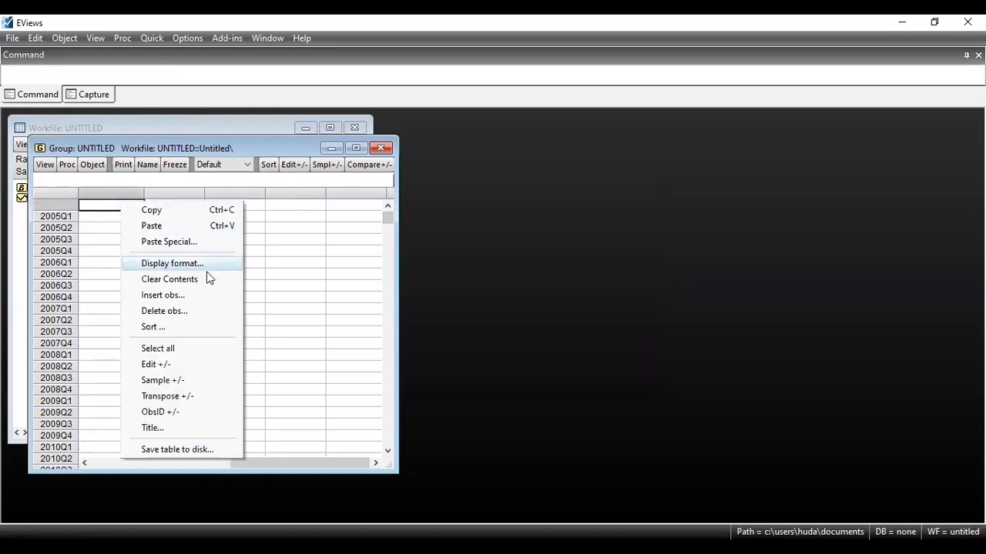
pyautogui.click(175, 228)
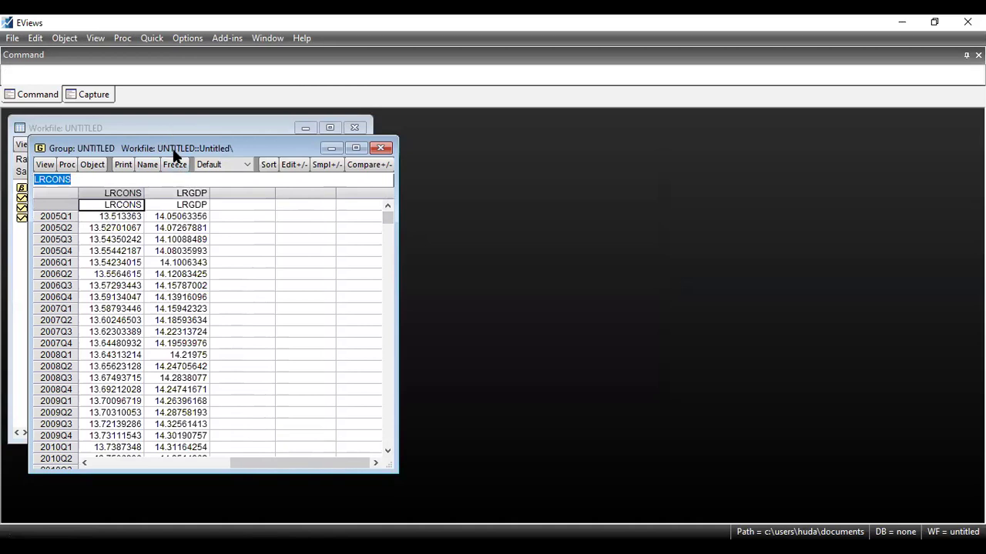
# Place the group window beside the workfile and plot both series as a Line & Symbol single graph of raw data
pyautogui.moveTo(175, 154); pyautogui.dragTo(422, 162)
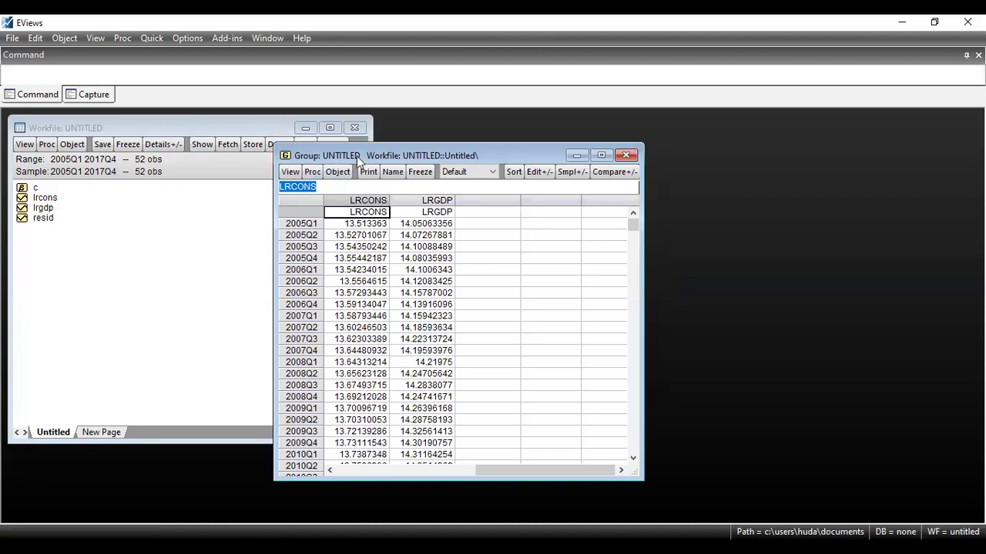
pyautogui.moveTo(409, 162); pyautogui.dragTo(426, 163)
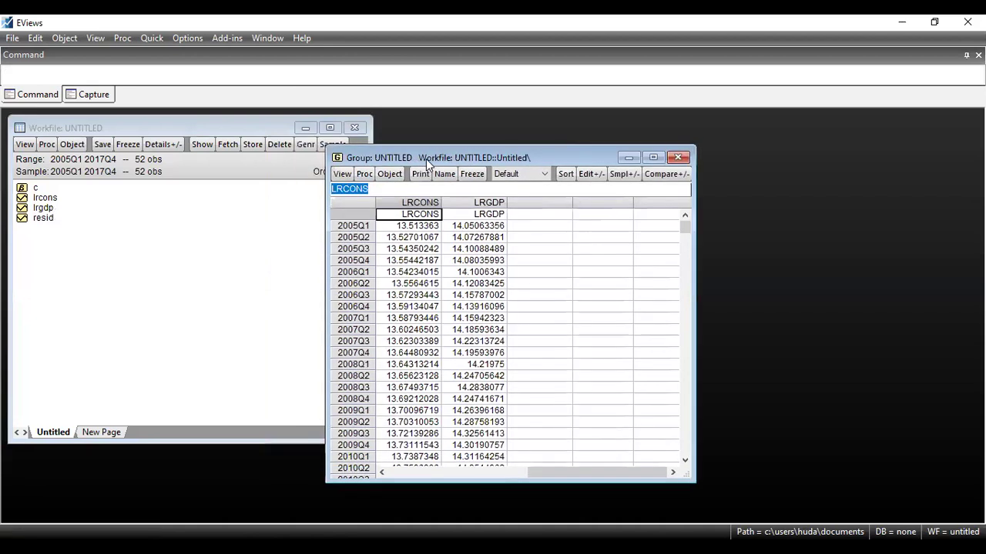
pyautogui.click(344, 175)
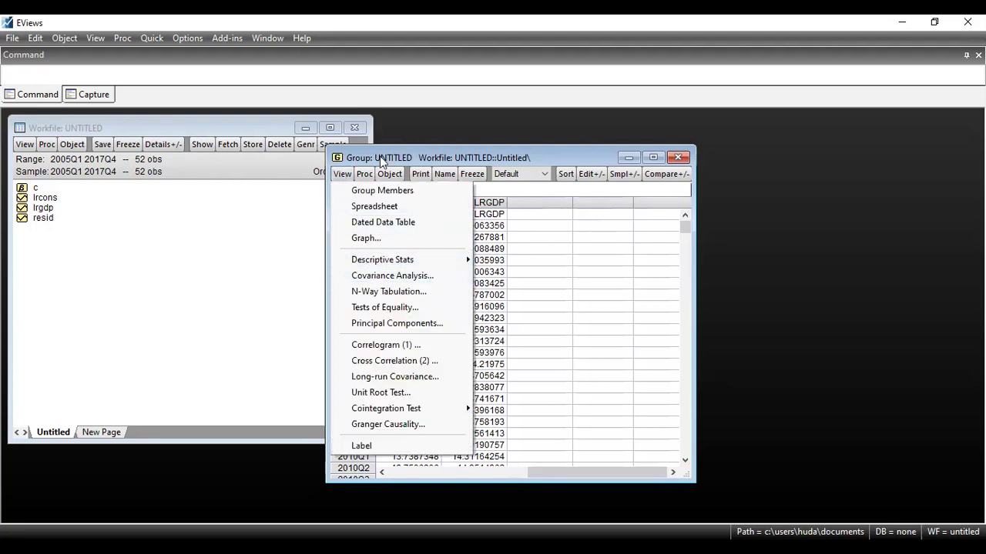
pyautogui.click(398, 239)
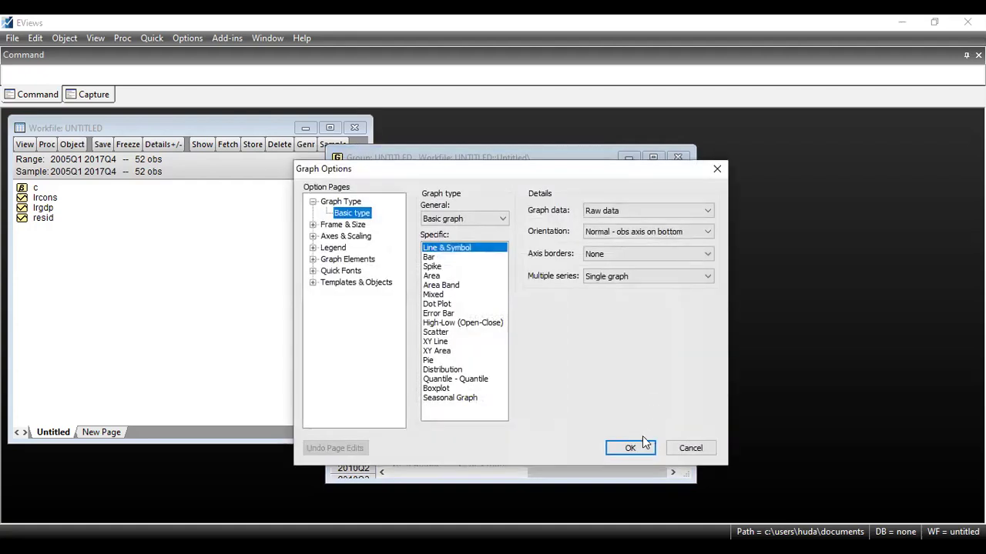
pyautogui.click(631, 449)
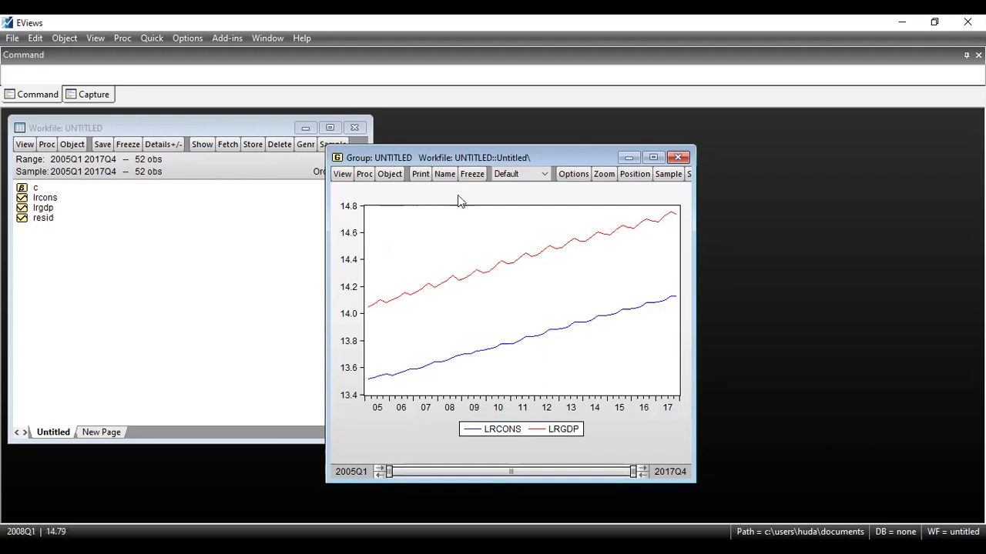
# Freeze the graph with updating off and name the frozen graph plot_data_level
pyautogui.click(472, 173)
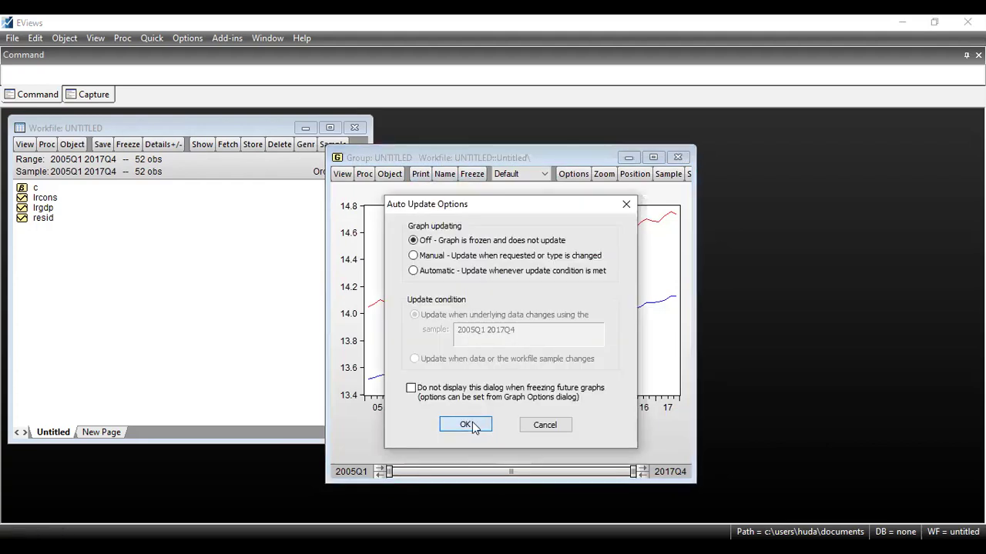
pyautogui.click(467, 425)
pyautogui.moveTo(209, 188); pyautogui.dragTo(199, 187)
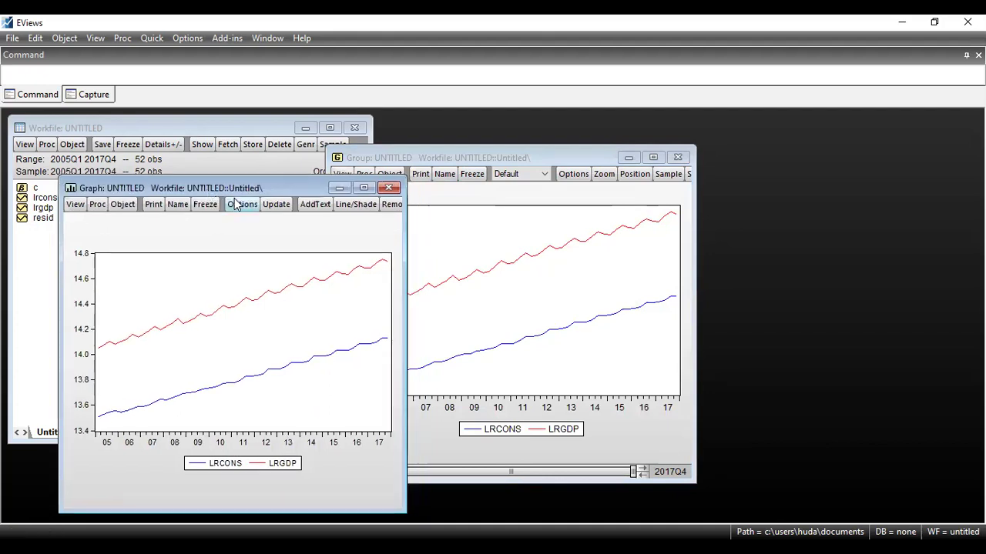
pyautogui.click(178, 204)
pyautogui.write('plot_data_level')
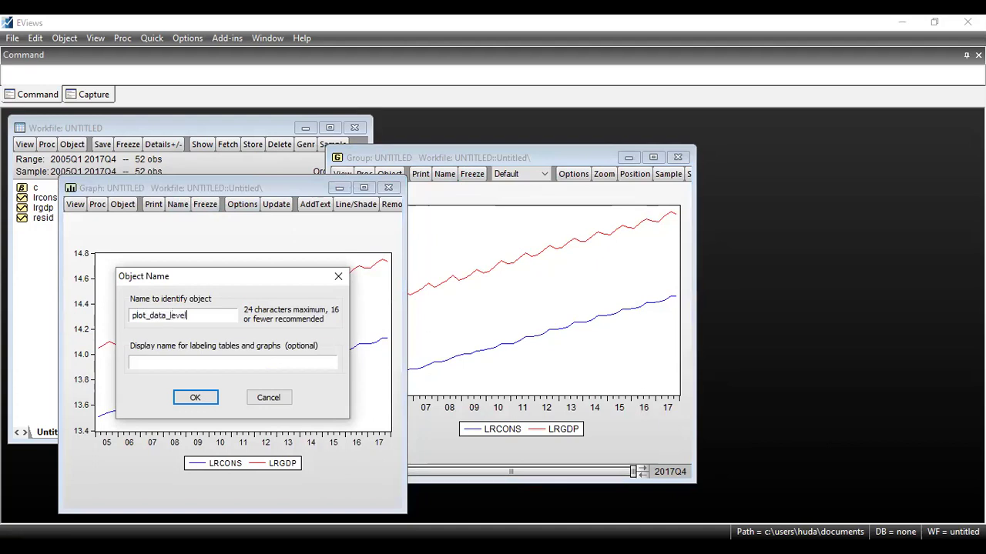
pyautogui.click(195, 397)
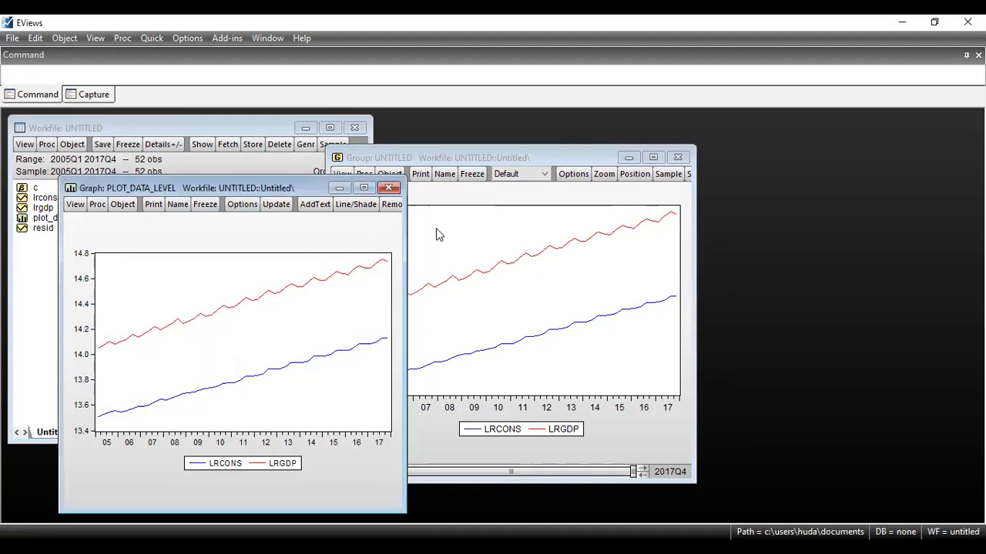
# Close and delete the untitled group, and close the plot_data_level graph window
pyautogui.click(678, 157)
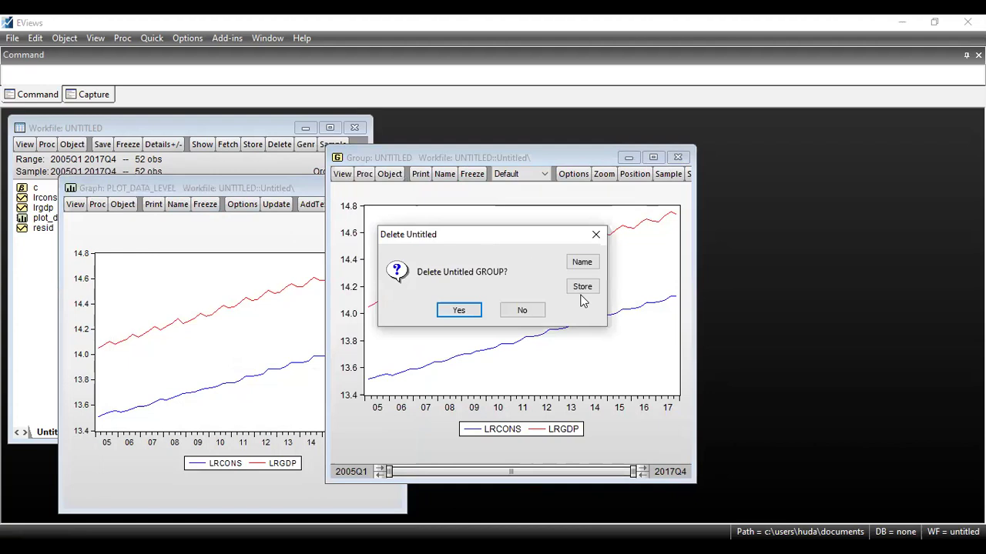
pyautogui.click(460, 311)
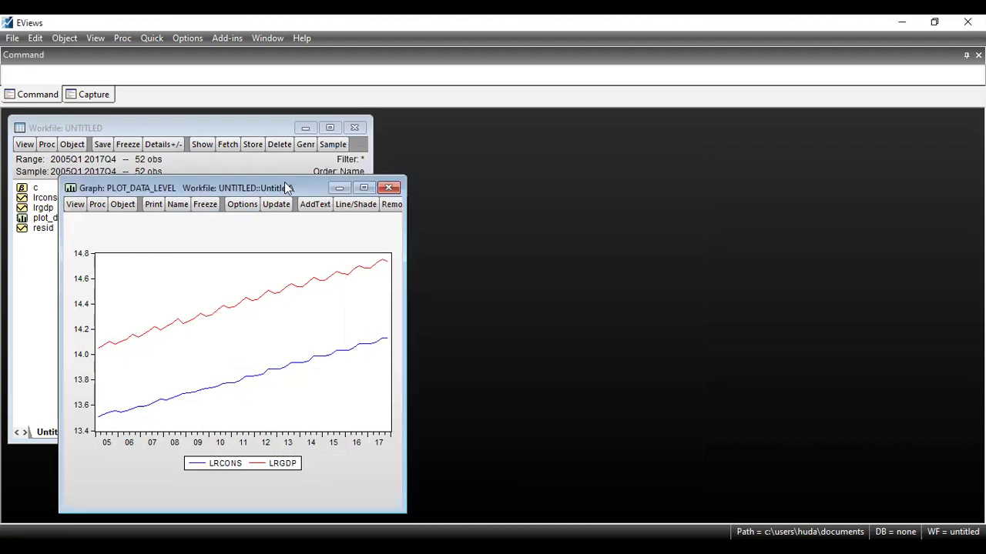
pyautogui.moveTo(284, 184); pyautogui.dragTo(631, 146)
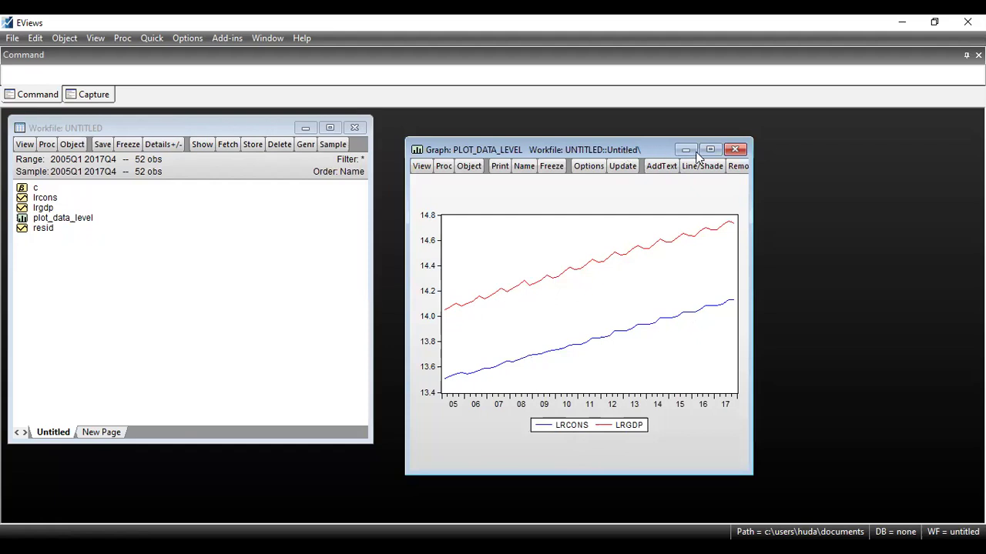
pyautogui.click(735, 150)
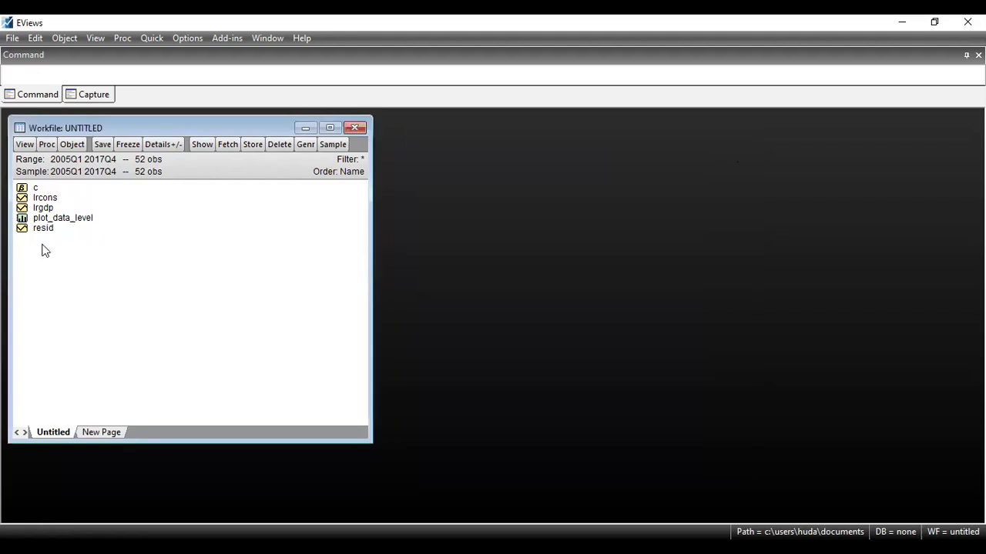
# Run an Augmented Dickey-Fuller unit root test on lrcons in level with intercept and a user-specified lag of 1, and check its probability
pyautogui.doubleClick(46, 197)
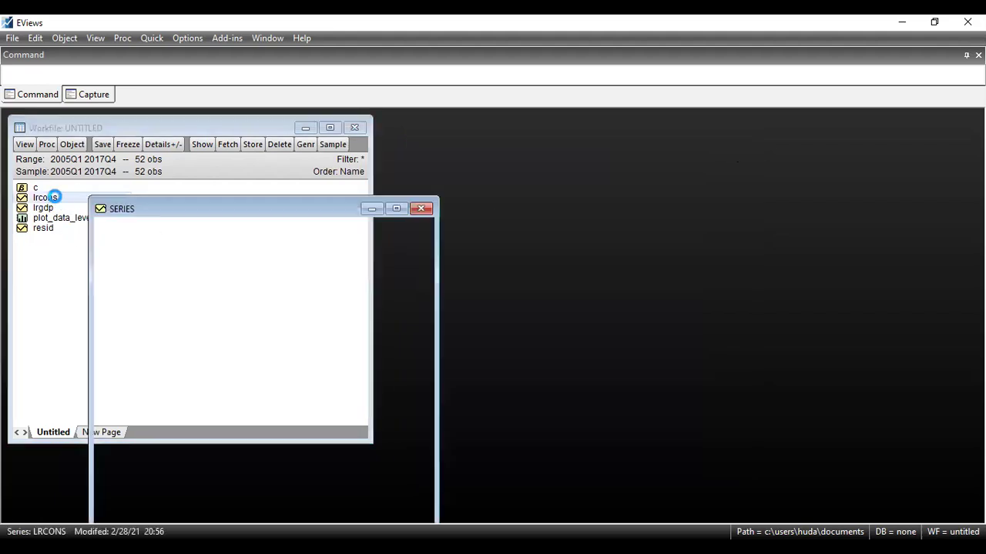
pyautogui.moveTo(241, 216); pyautogui.dragTo(486, 154)
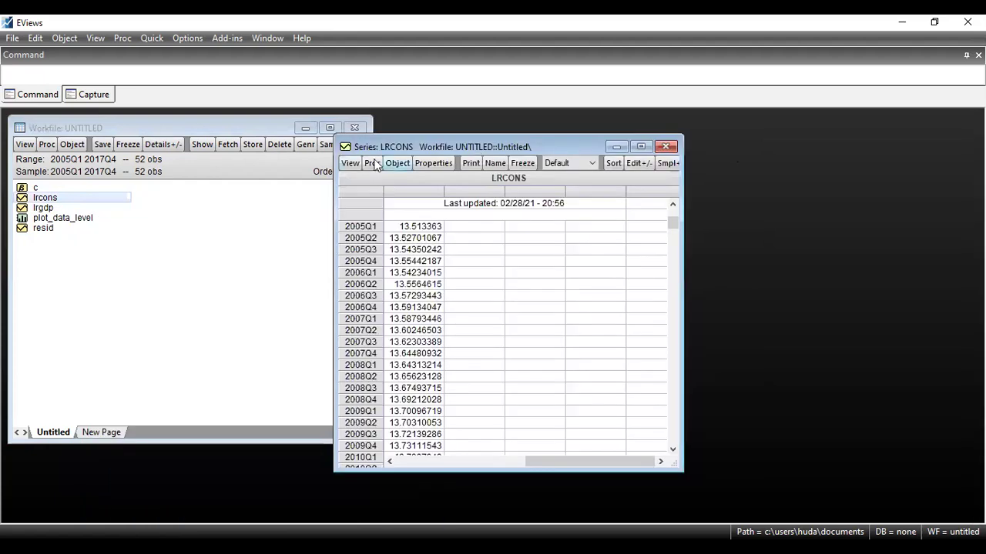
pyautogui.click(350, 163)
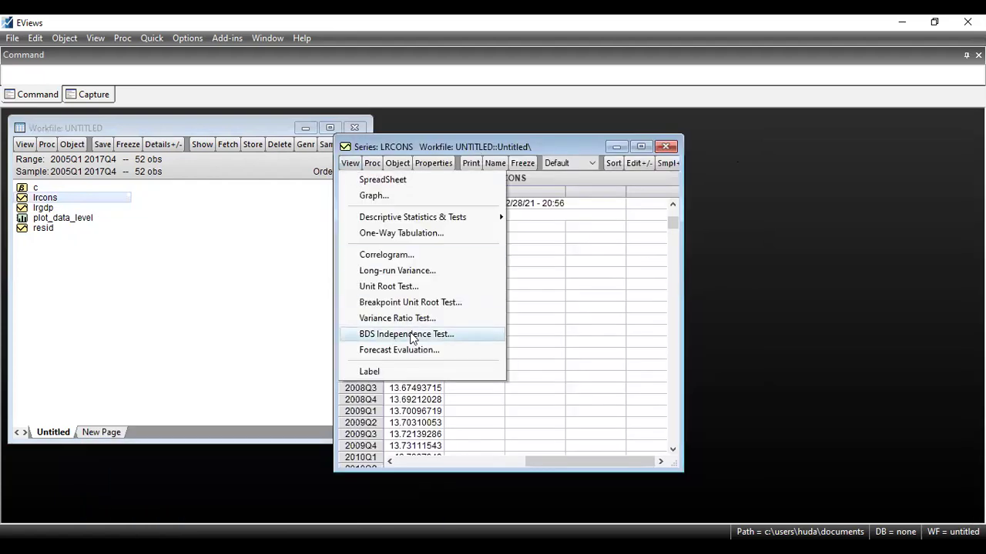
pyautogui.click(418, 287)
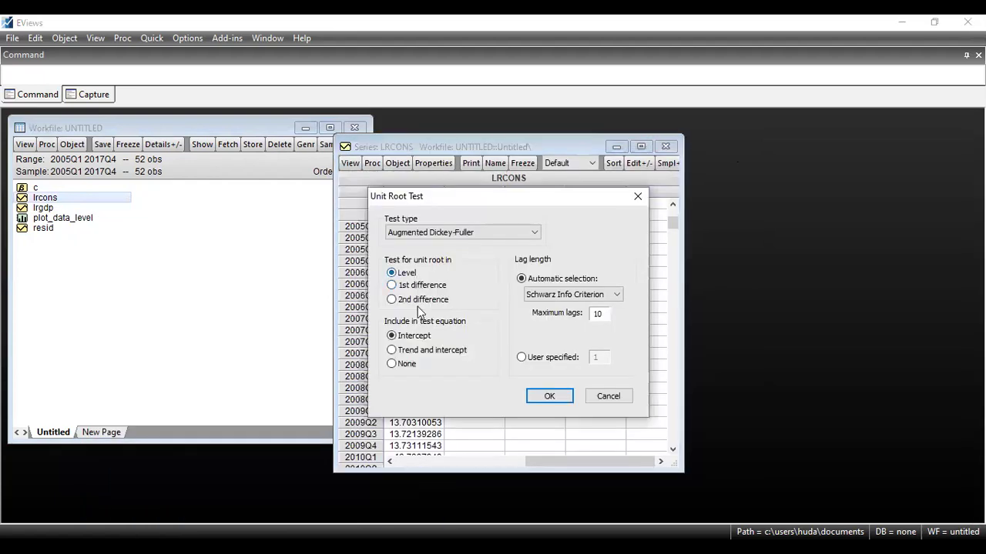
pyautogui.click(539, 357)
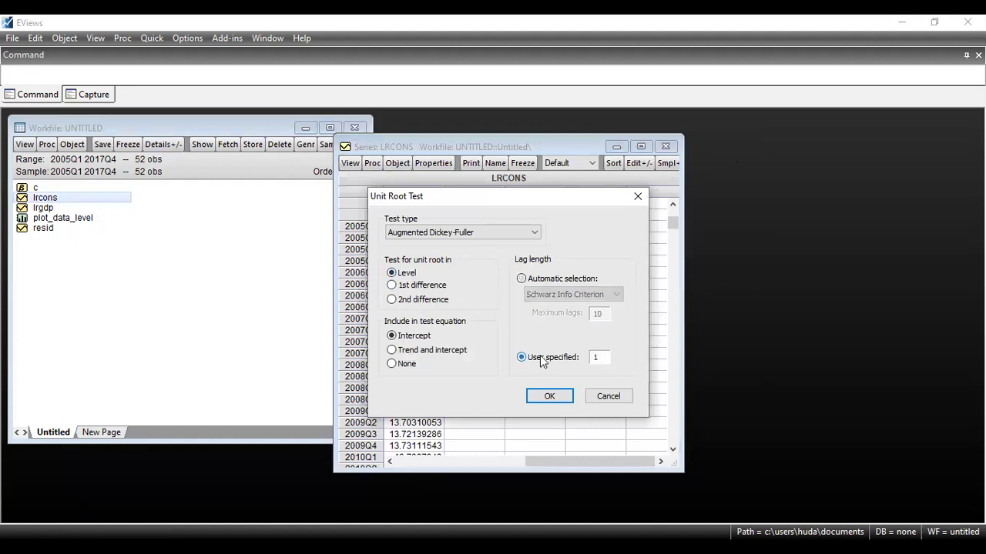
pyautogui.click(559, 398)
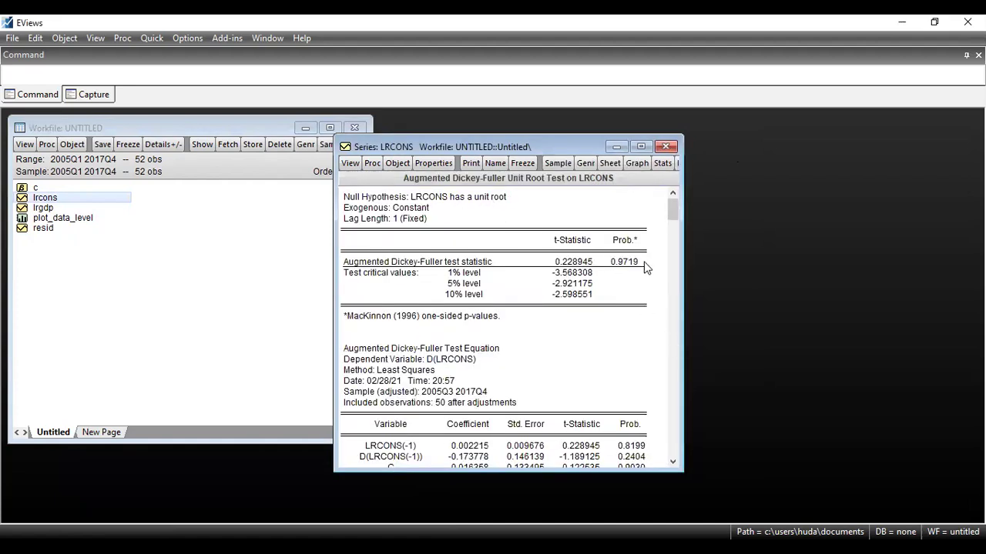
pyautogui.click(616, 264)
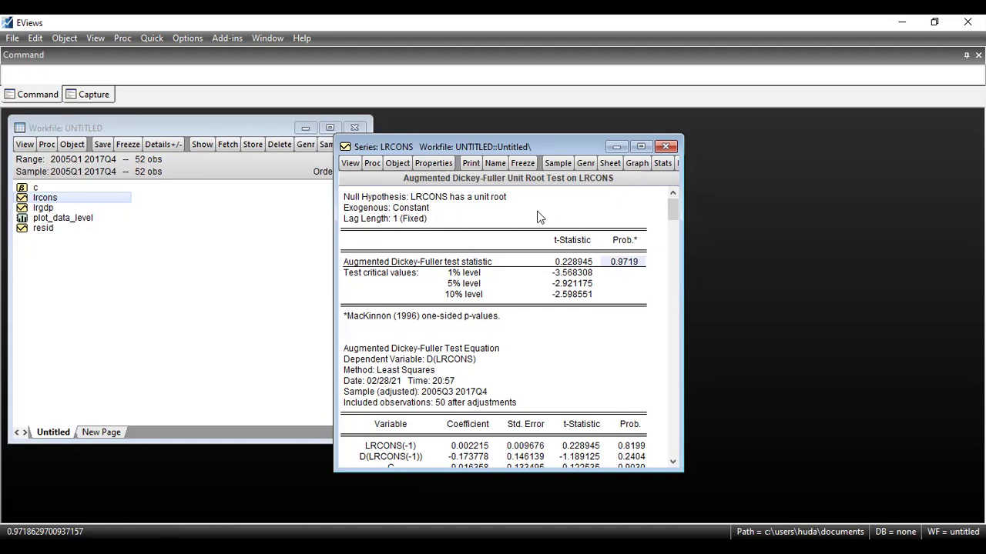
# Run an Augmented Dickey-Fuller unit root test on lrcons in 1st difference with intercept and lag 1, and check its probability
pyautogui.click(349, 165)
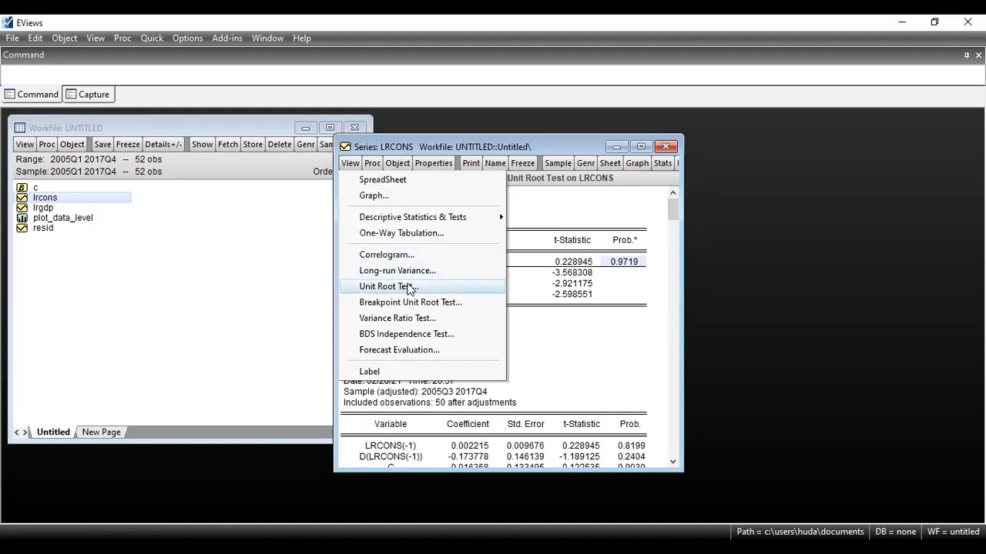
pyautogui.click(408, 286)
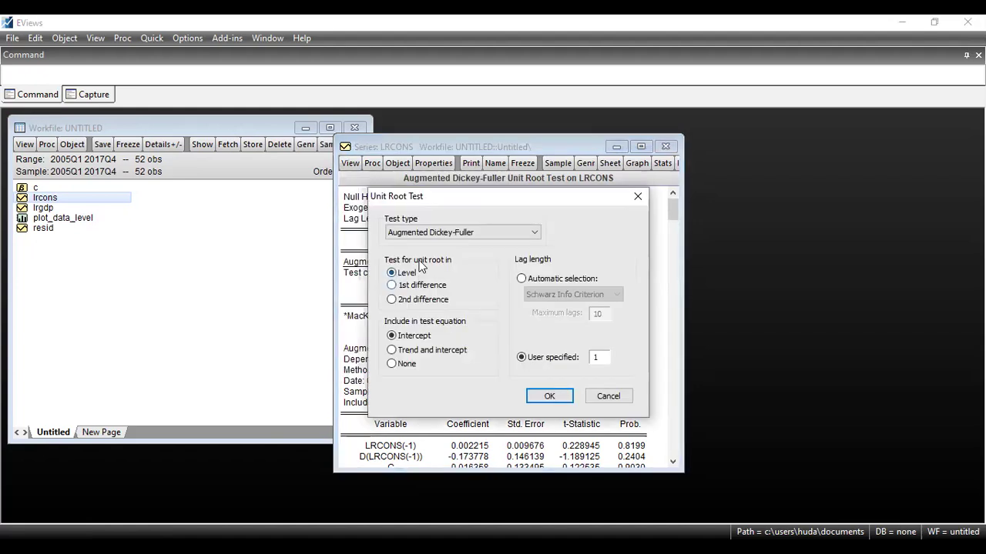
pyautogui.click(422, 286)
pyautogui.click(550, 396)
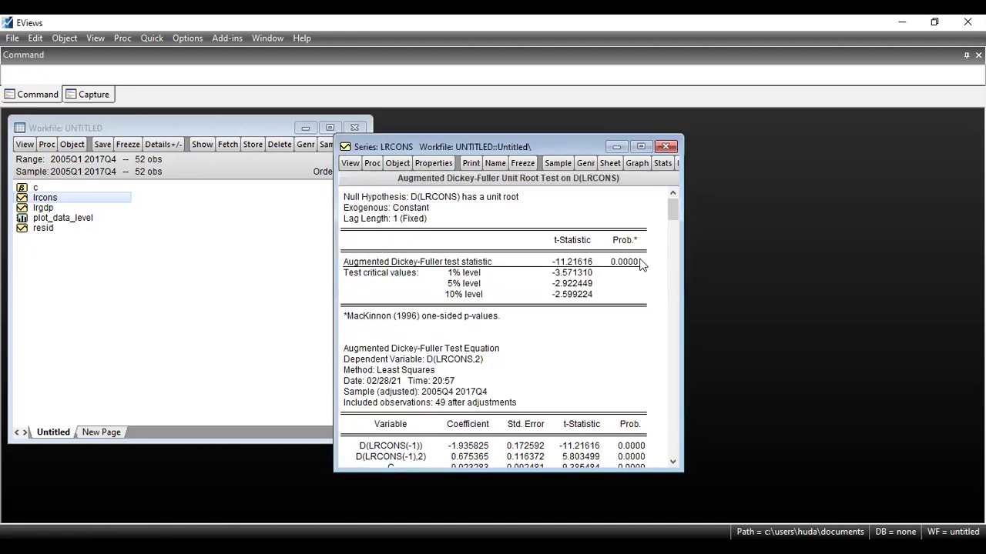
pyautogui.click(622, 263)
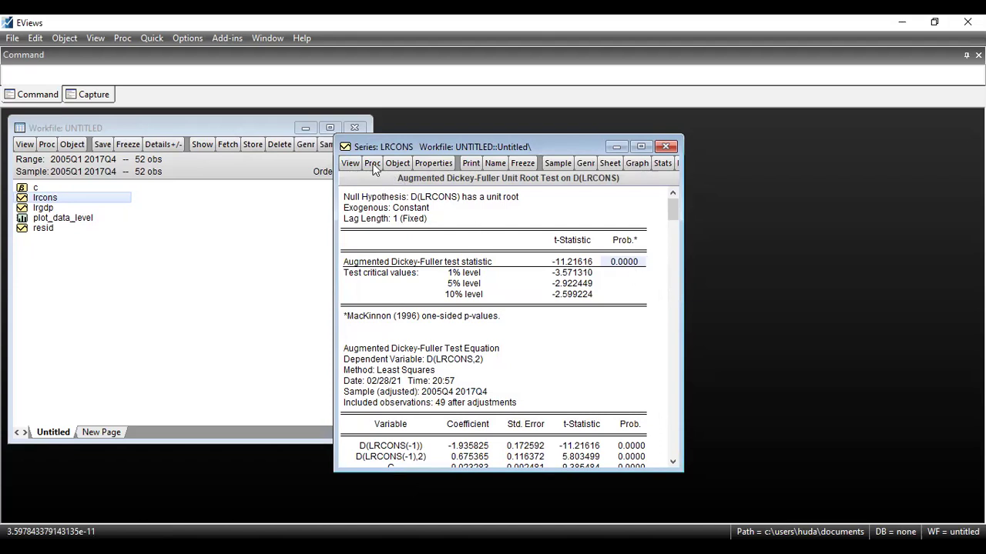
# Open the lrgdp series, run an Augmented Dickey-Fuller test in level with intercept and lag 1, and check its probability and null hypothesis
pyautogui.moveTo(456, 139); pyautogui.dragTo(512, 137)
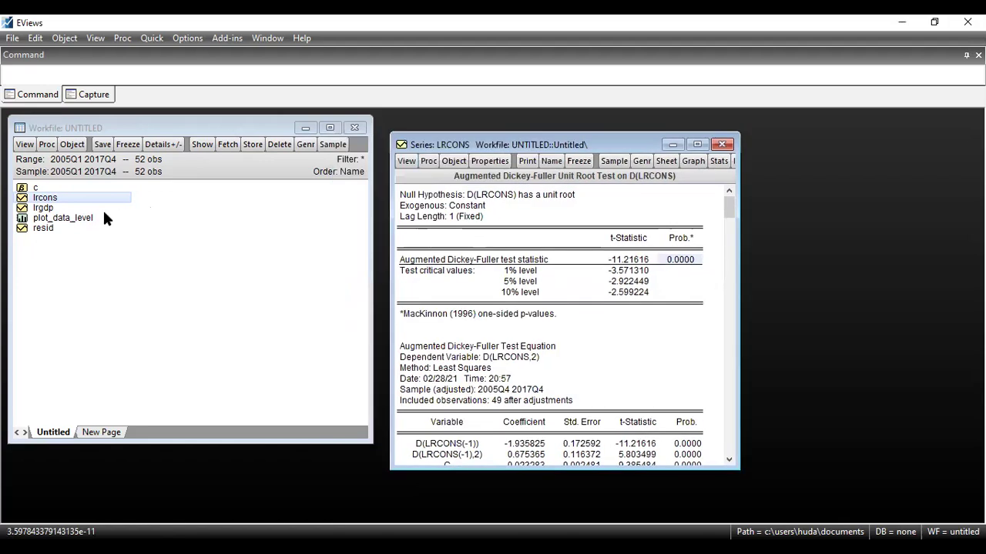
pyautogui.doubleClick(61, 208)
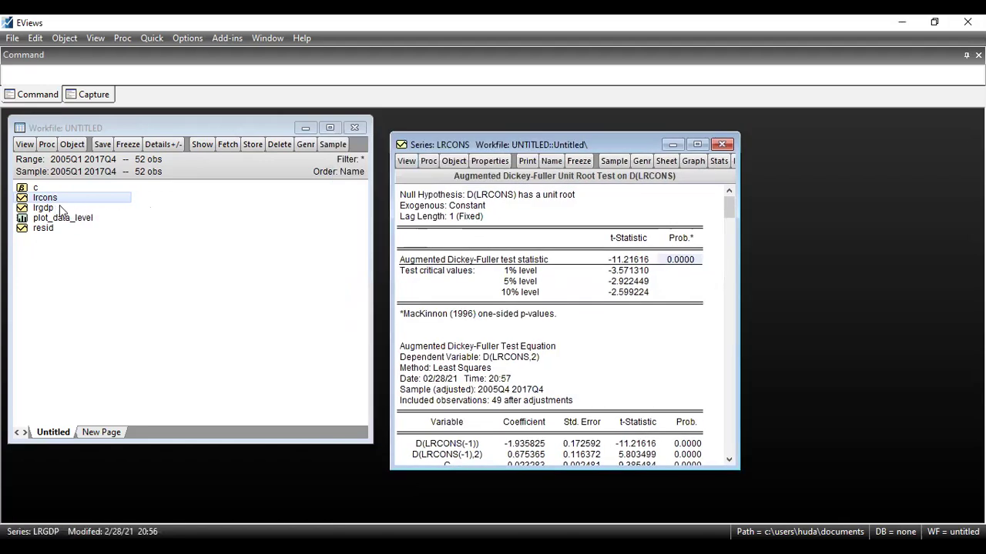
pyautogui.moveTo(262, 228); pyautogui.dragTo(318, 155)
pyautogui.click(181, 172)
pyautogui.click(239, 297)
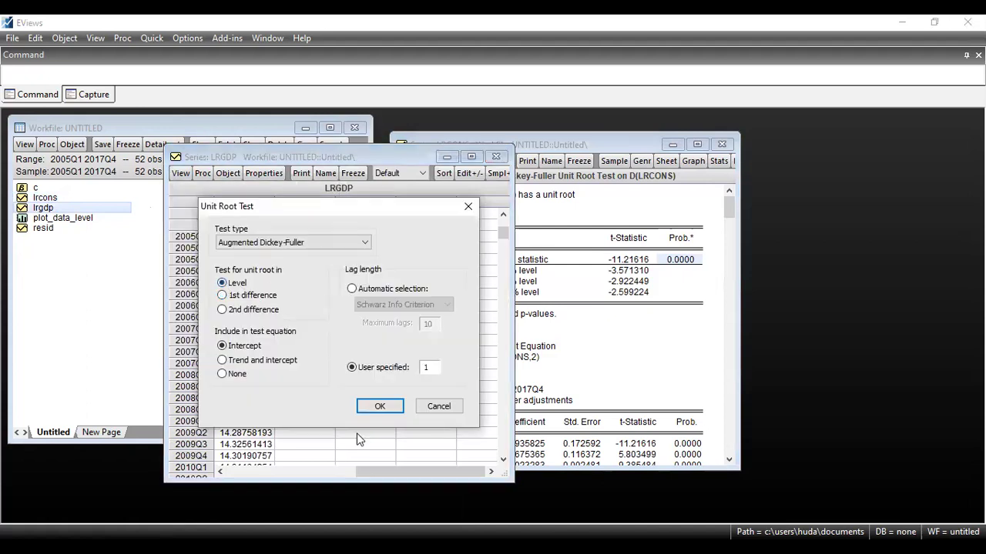
pyautogui.press('Return')
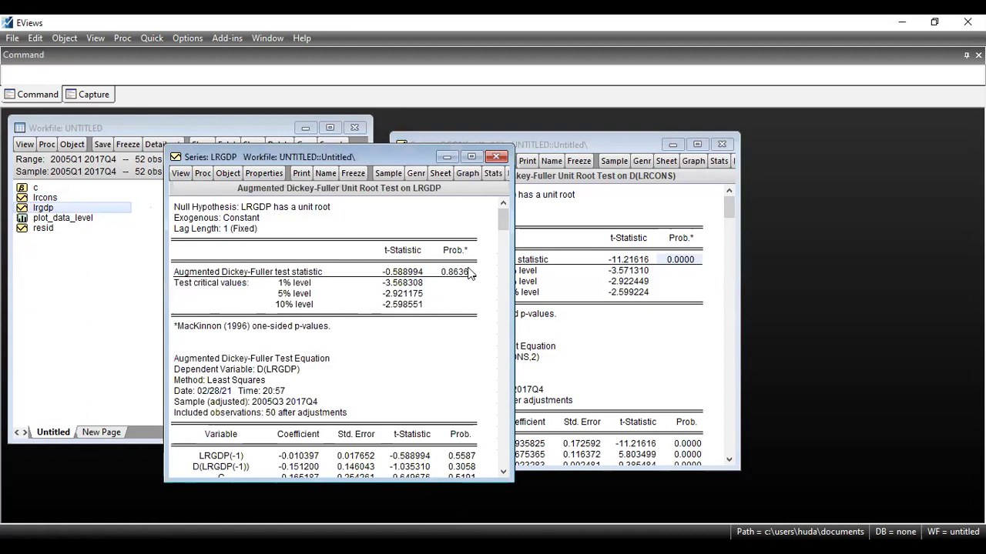
pyautogui.click(455, 272)
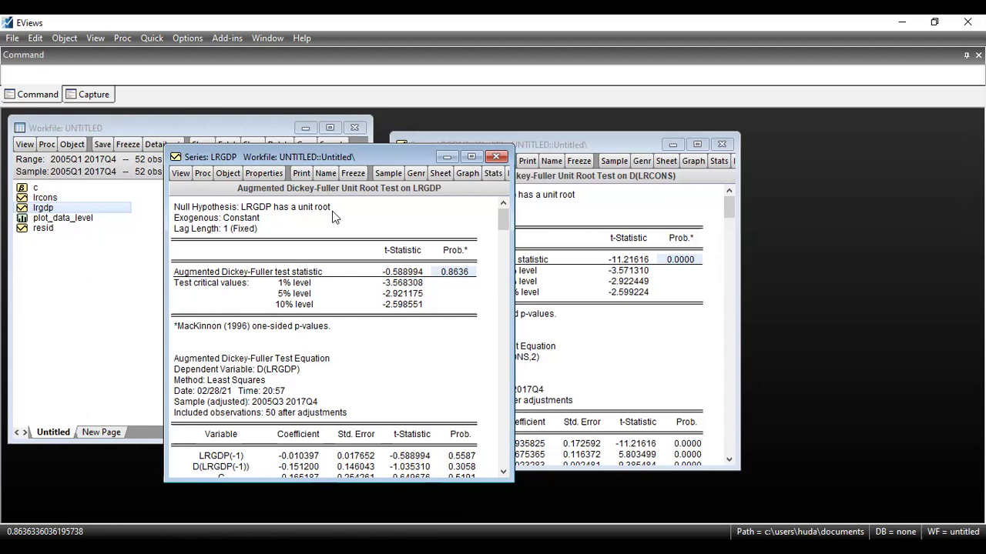
pyautogui.click(297, 207)
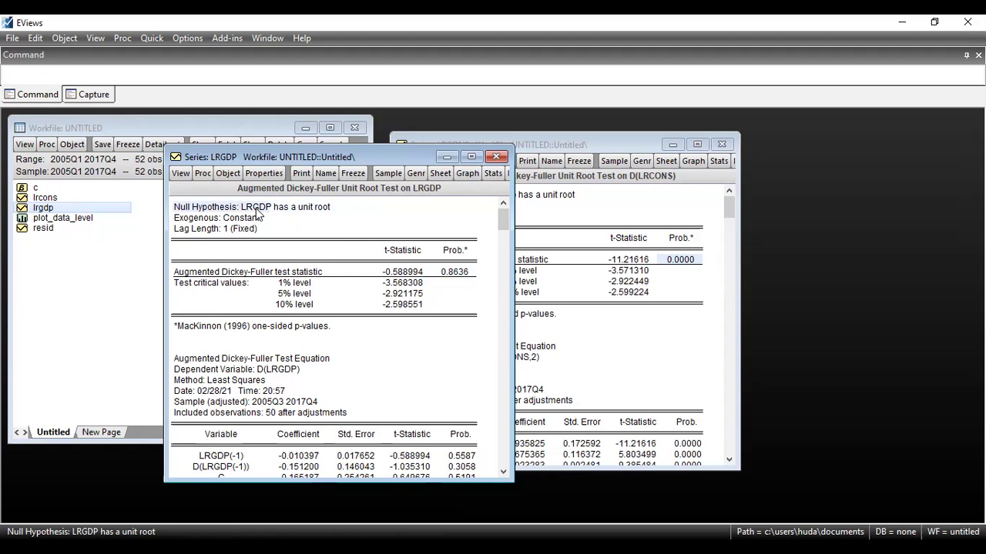
# Run an Augmented Dickey-Fuller unit root test on lrgdp in 1st difference with intercept and a user-specified lag of 1
pyautogui.click(182, 173)
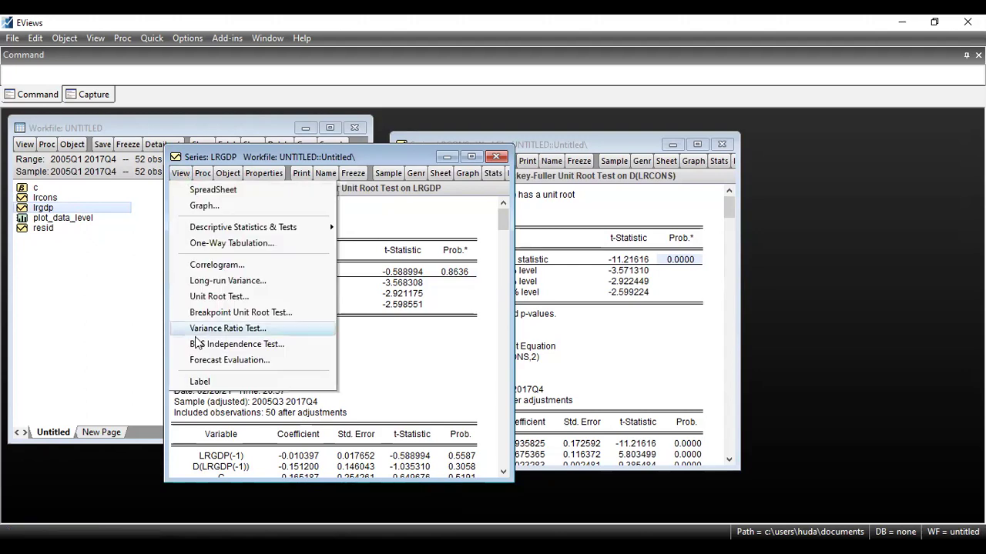
pyautogui.click(255, 300)
pyautogui.click(254, 299)
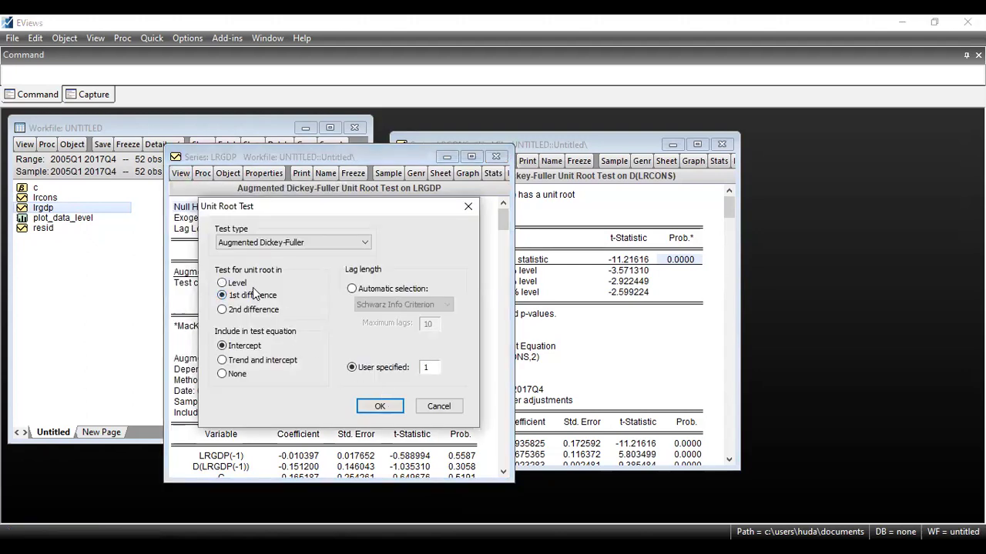
pyautogui.click(385, 406)
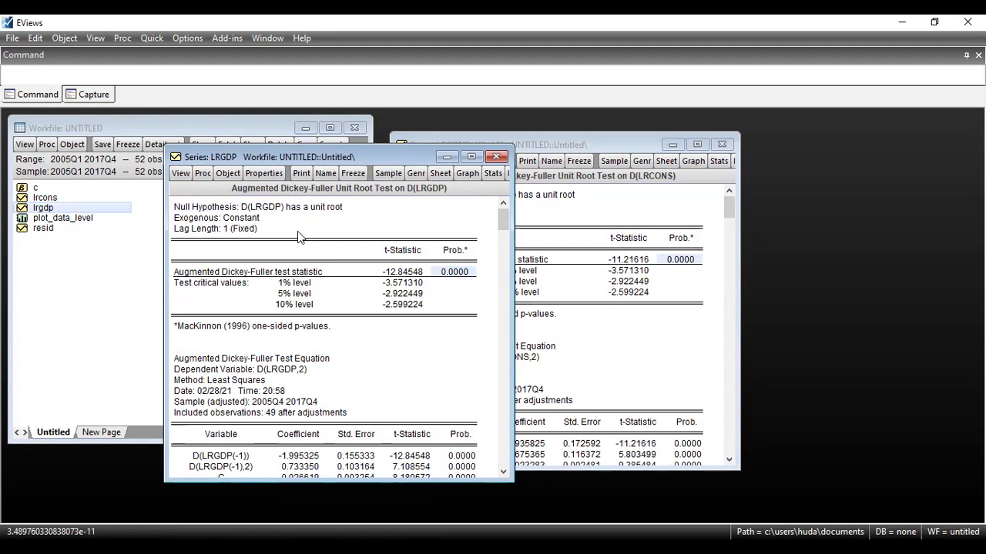
# Compare the first-difference unit root results of lrgdp and lrcons side by side, and close both series windows
pyautogui.click(606, 148)
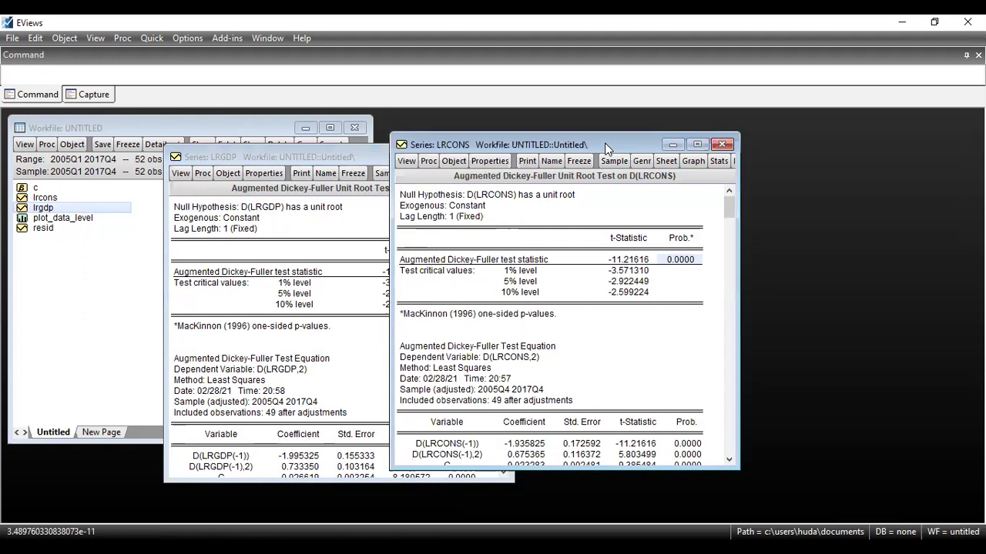
pyautogui.moveTo(606, 148); pyautogui.dragTo(739, 160)
pyautogui.click(332, 158)
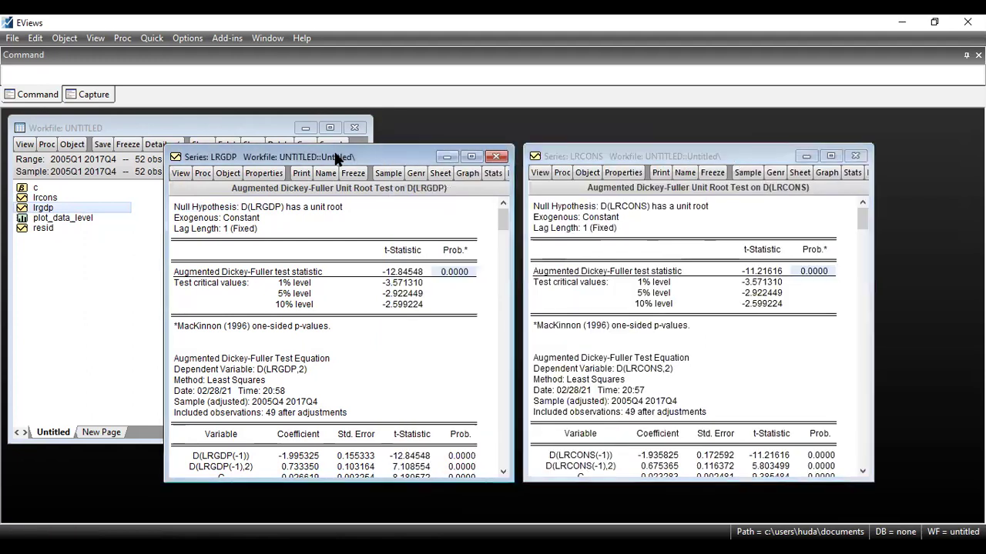
pyautogui.moveTo(336, 157); pyautogui.dragTo(342, 155)
pyautogui.click(557, 158)
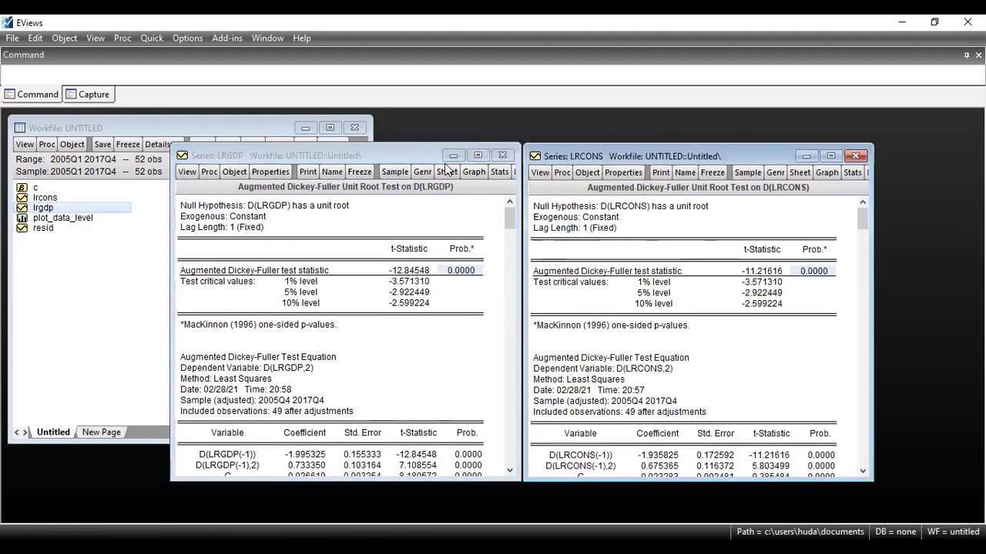
pyautogui.click(375, 159)
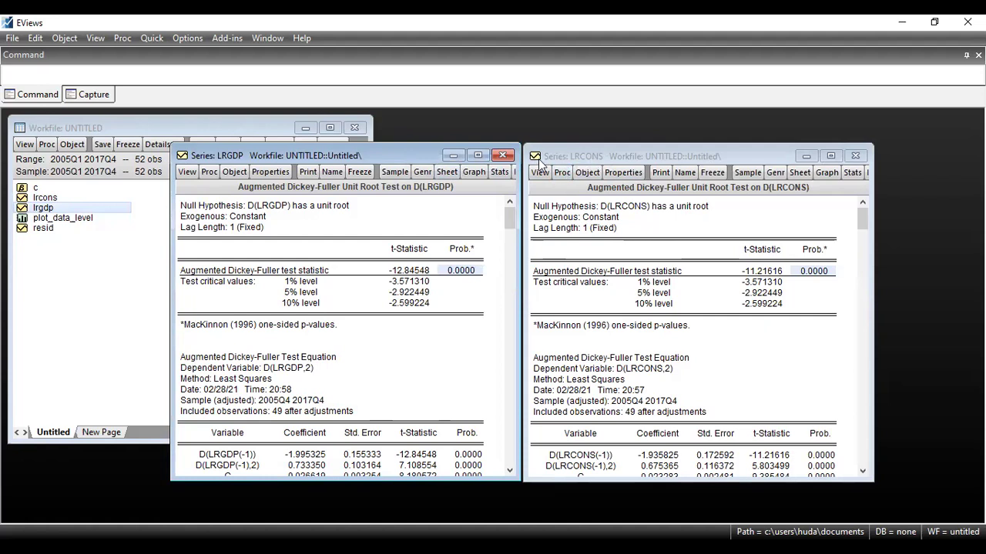
pyautogui.click(504, 155)
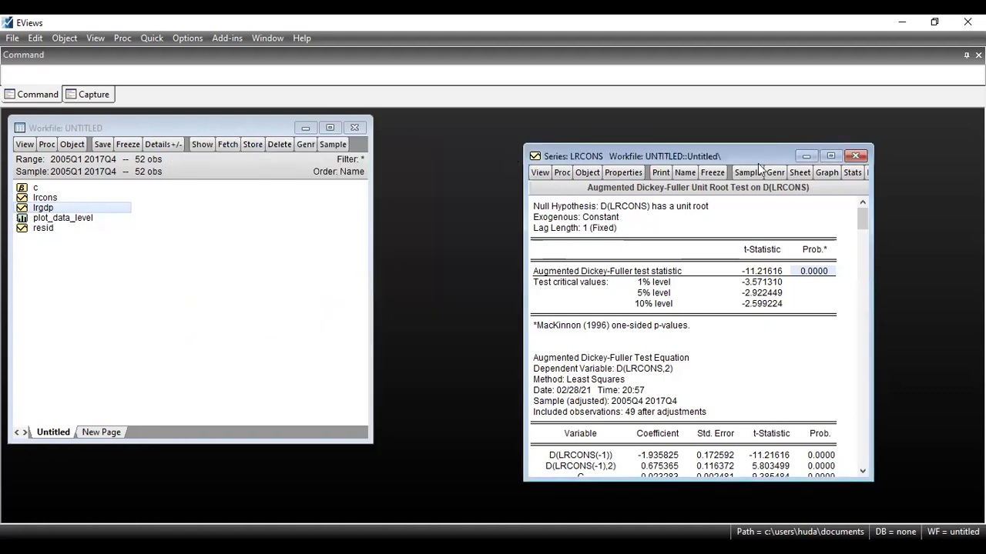
pyautogui.click(855, 156)
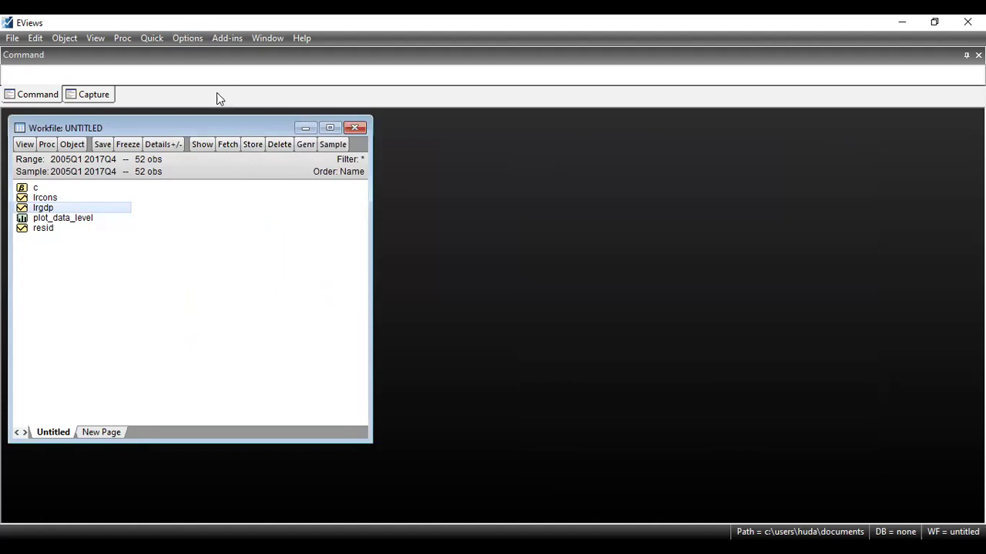
# Estimate the least squares equation lrcons lrgdp c over the sample 2005Q1 2017Q4, and place its output beside the workfile
pyautogui.click(190, 40)
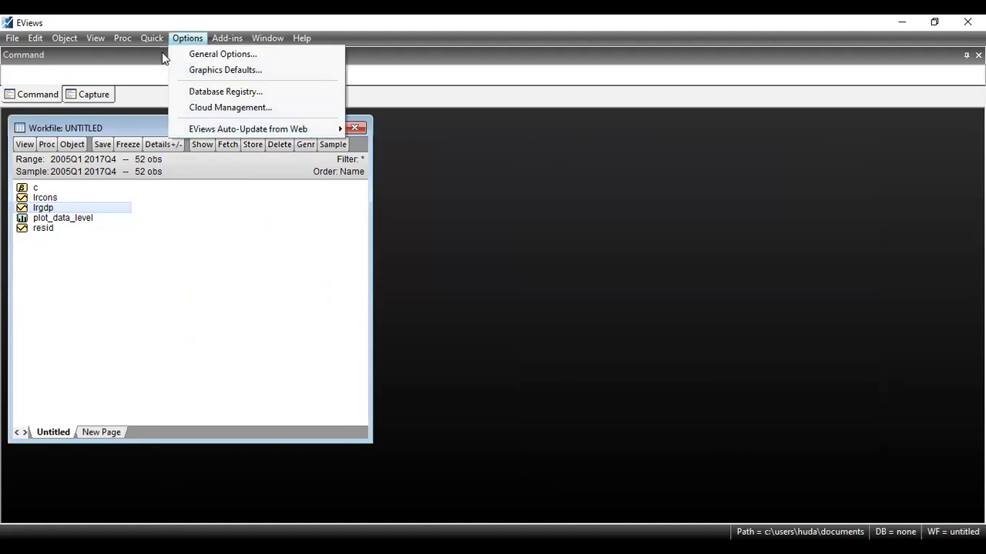
pyautogui.moveTo(151, 40)
pyautogui.click(231, 172)
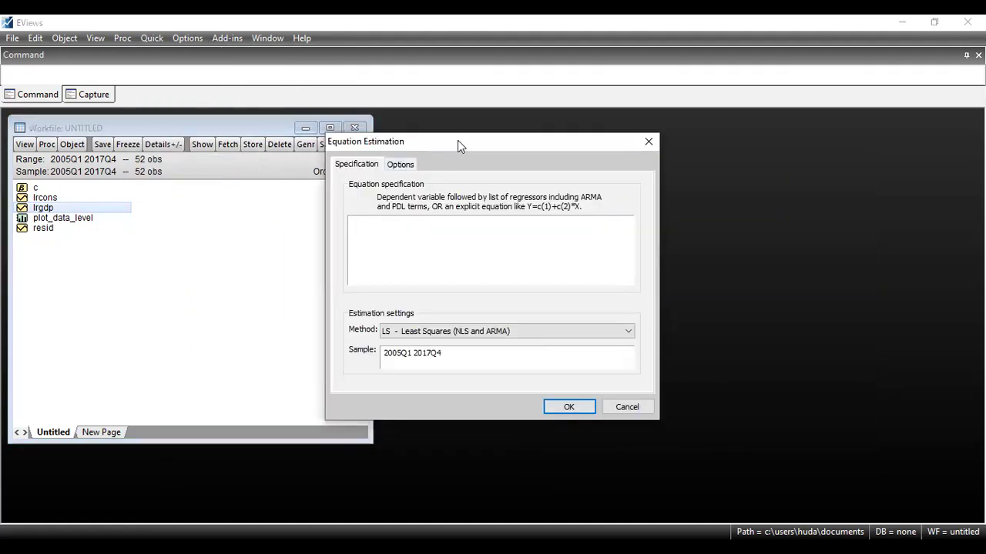
pyautogui.moveTo(458, 140); pyautogui.dragTo(511, 134)
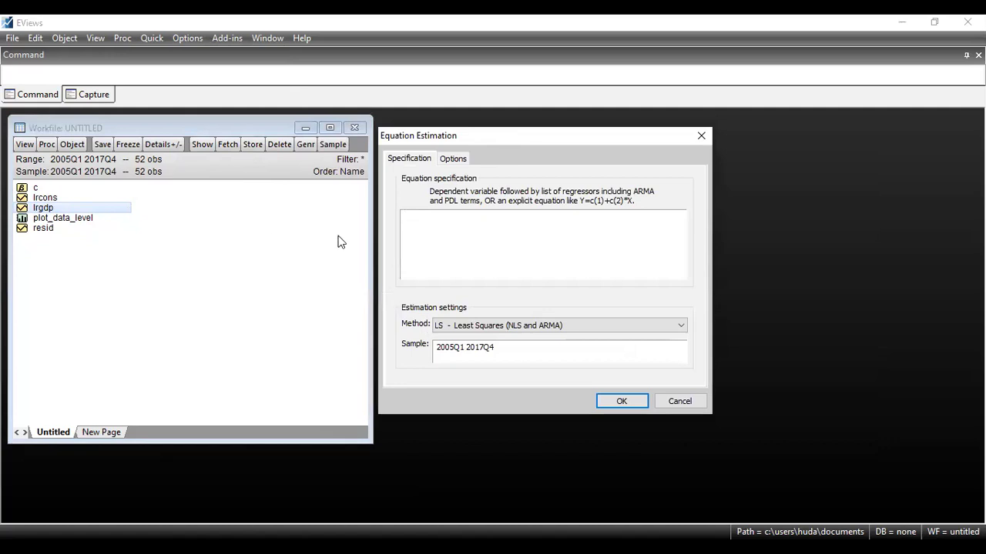
pyautogui.write('lrcons lrgdp c')
pyautogui.click(628, 400)
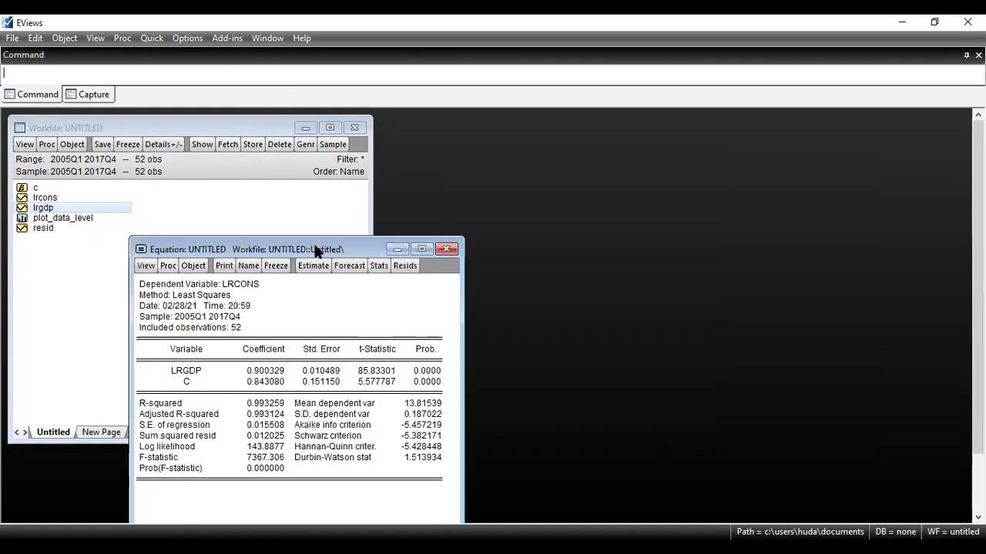
pyautogui.moveTo(318, 244); pyautogui.dragTo(585, 167)
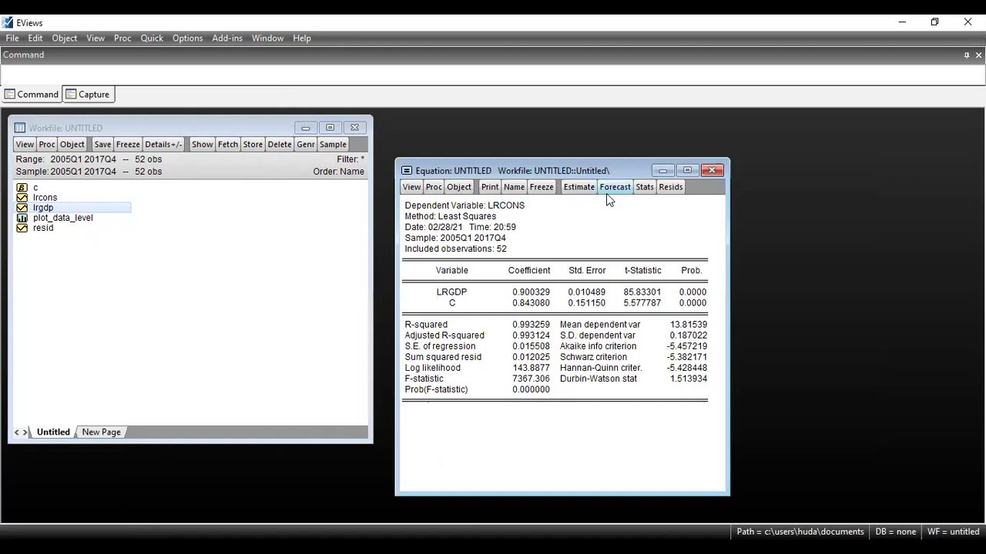
pyautogui.moveTo(523, 171); pyautogui.dragTo(541, 167)
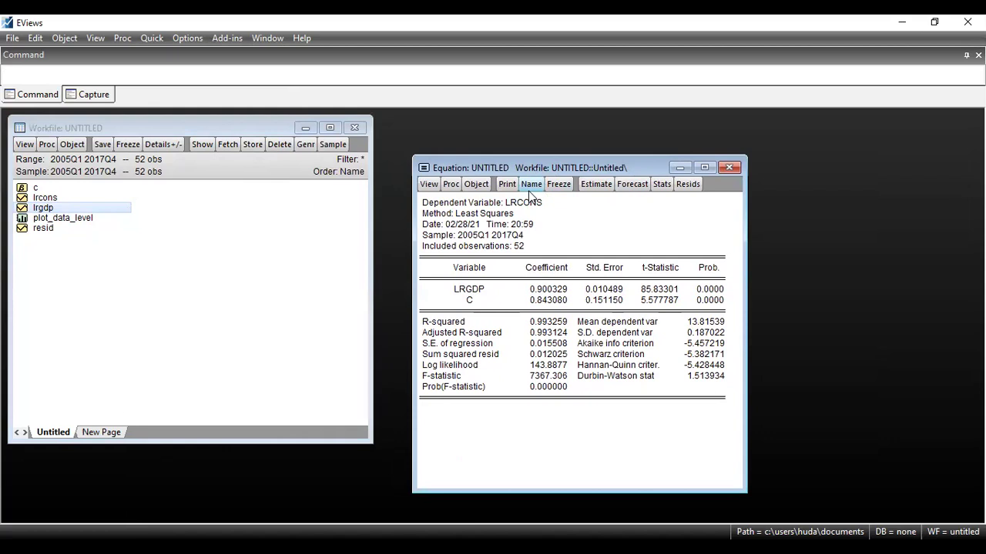
# Name the estimated equation output_ols_level
pyautogui.click(531, 185)
pyautogui.write('output_ols_level')
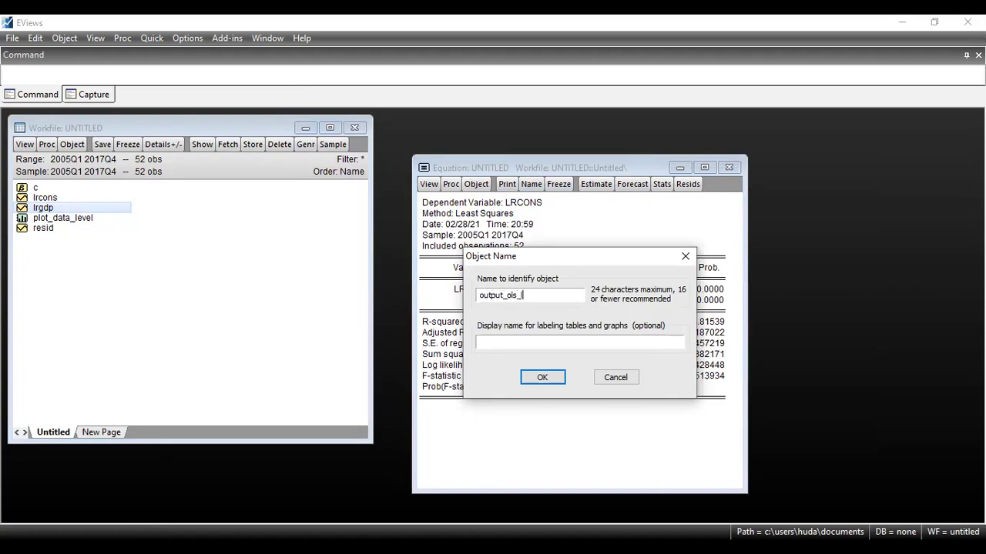
pyautogui.click(545, 376)
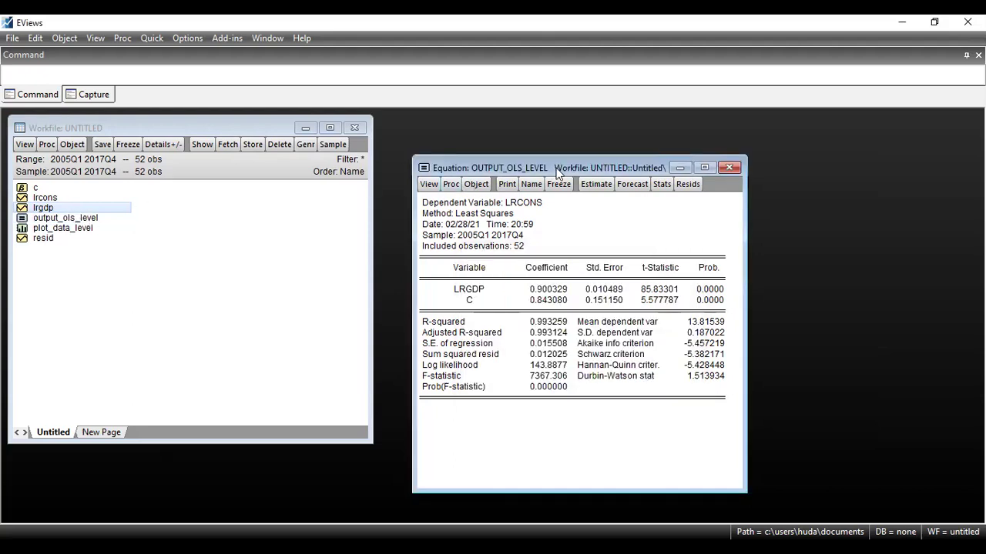
pyautogui.moveTo(556, 171); pyautogui.dragTo(563, 166)
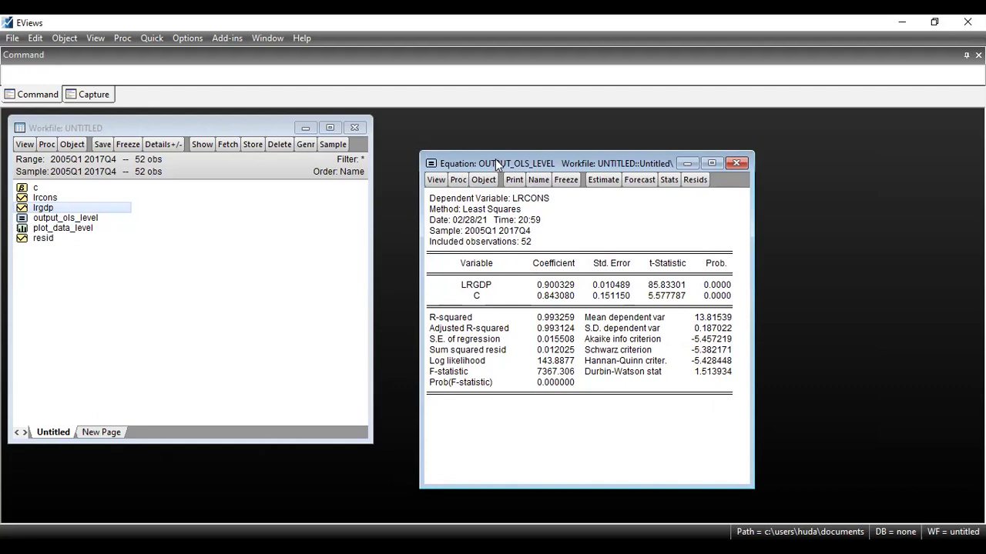
# Make an ordinary residual series from the output_ols_level equation and name it ect
pyautogui.click(457, 182)
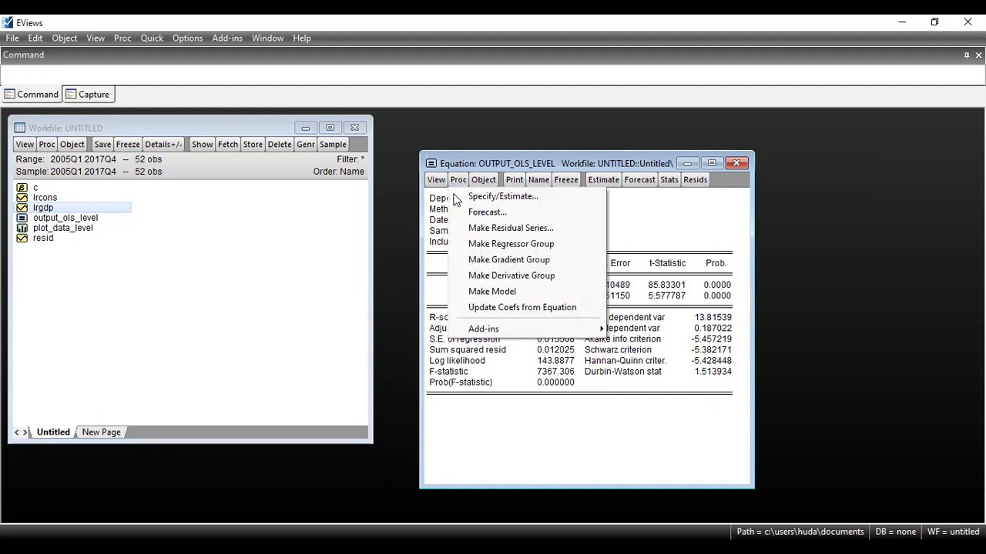
pyautogui.click(500, 229)
pyautogui.moveTo(572, 363); pyautogui.dragTo(490, 367)
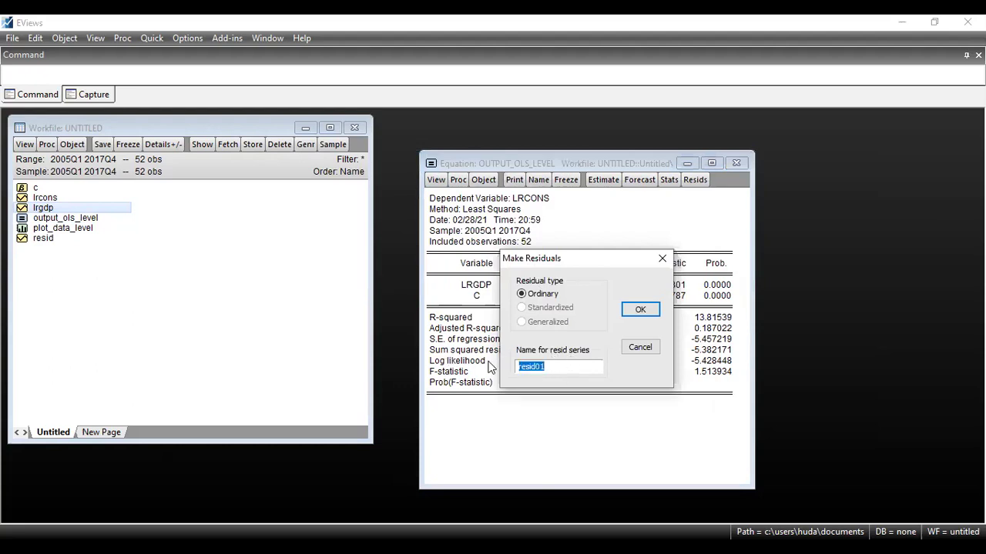
pyautogui.write('ect')
pyautogui.click(642, 309)
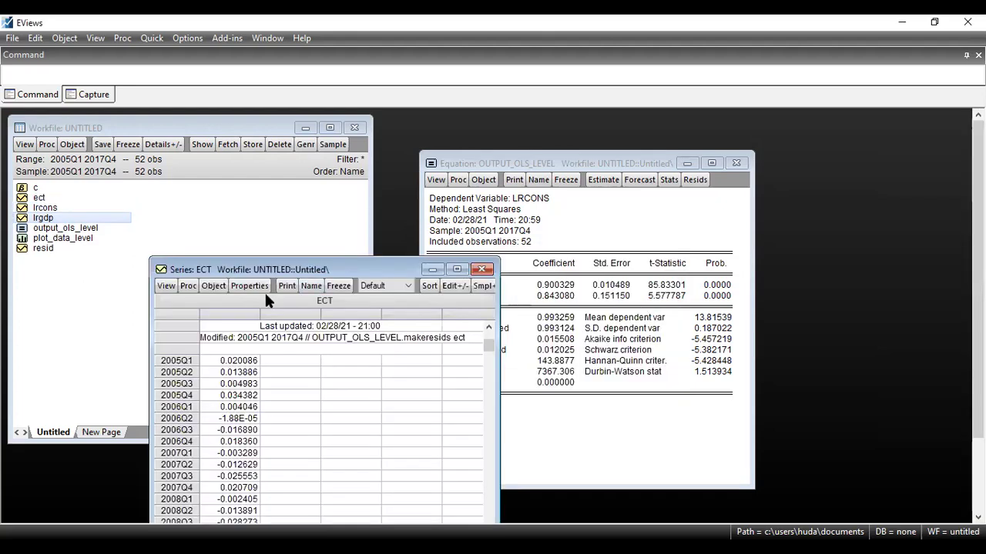
# Run an Augmented Dickey-Fuller unit root test on ect in level, with intercept and a user-specified lag of 1, and close the series
pyautogui.moveTo(300, 269); pyautogui.dragTo(350, 235)
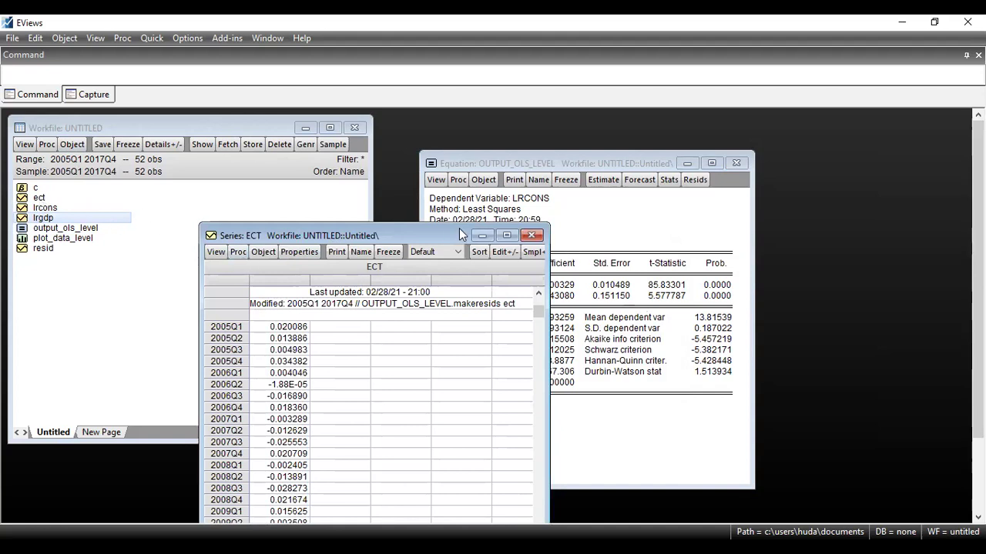
pyautogui.click(596, 163)
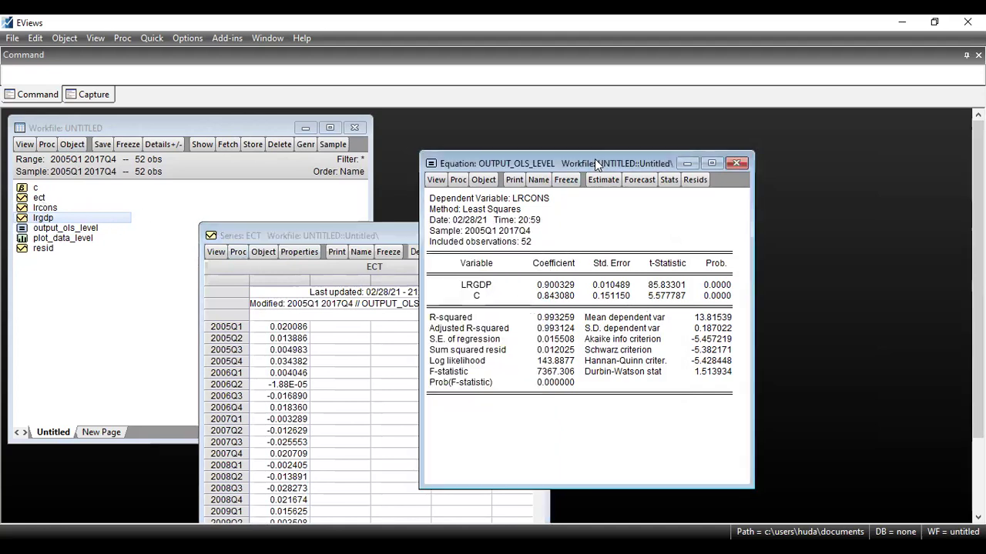
pyautogui.moveTo(594, 159); pyautogui.dragTo(736, 141)
pyautogui.moveTo(356, 235); pyautogui.dragTo(378, 171)
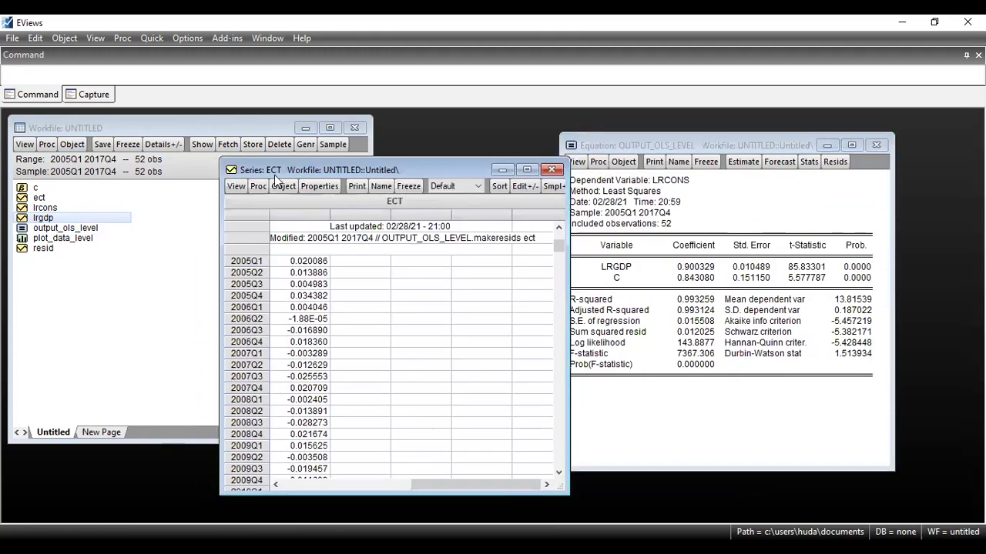
pyautogui.click(234, 186)
pyautogui.click(288, 309)
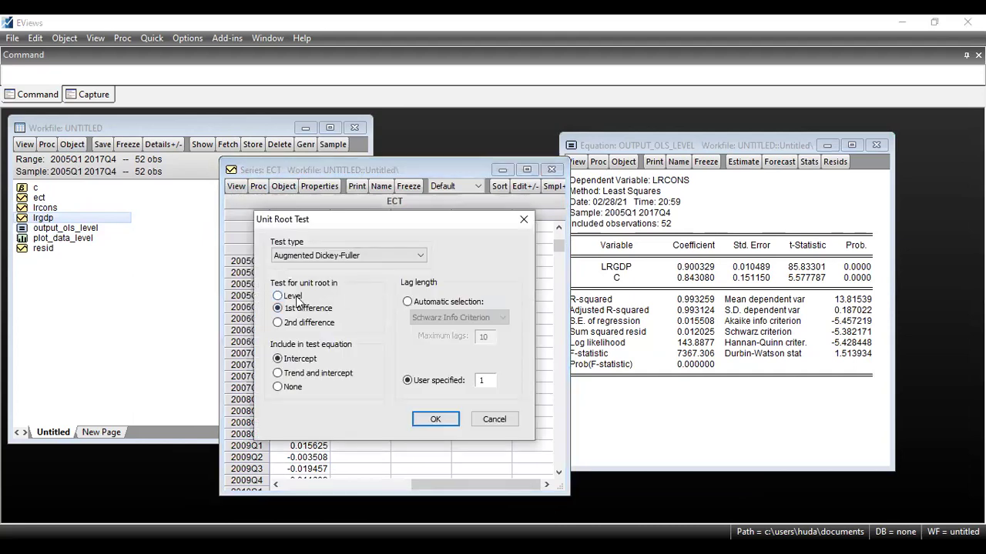
pyautogui.click(296, 299)
pyautogui.click(441, 422)
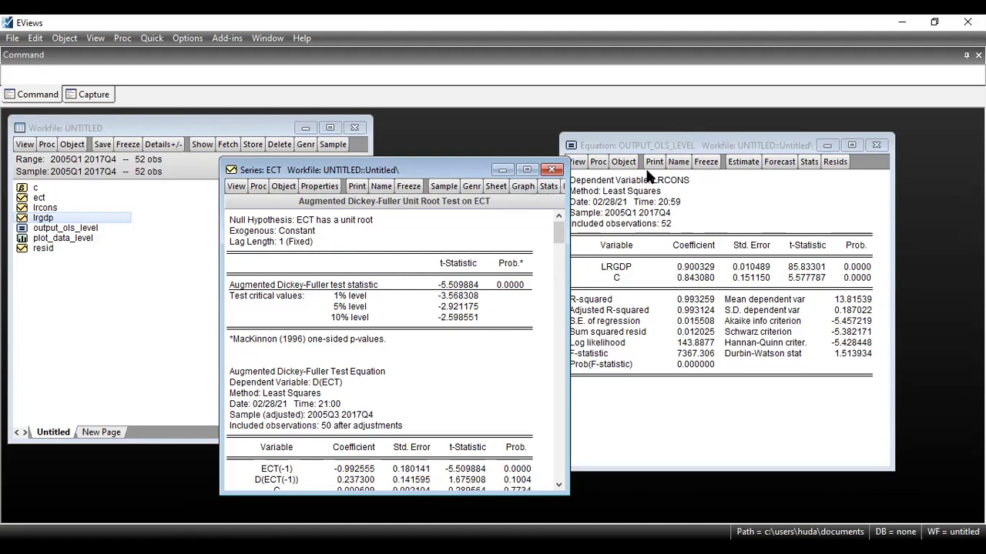
pyautogui.click(558, 173)
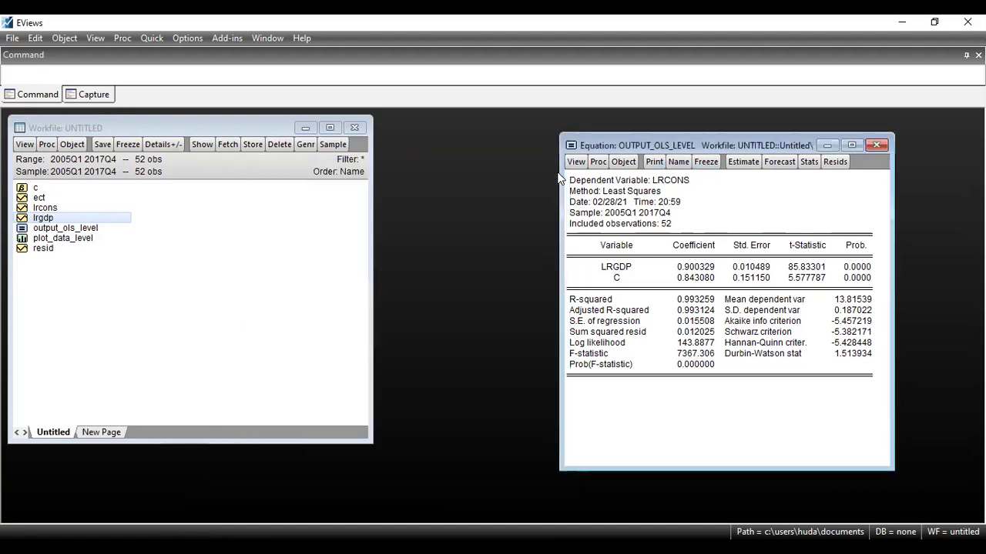
# Start a new least squares equation estimation from the workfile and enter the specification lrcons lrgdp c
pyautogui.click(293, 257)
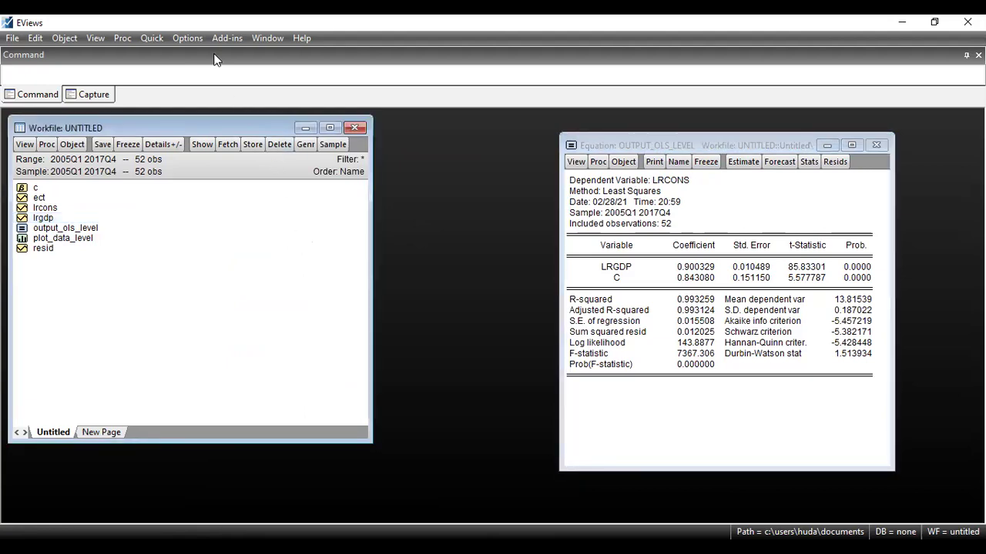
pyautogui.click(162, 40)
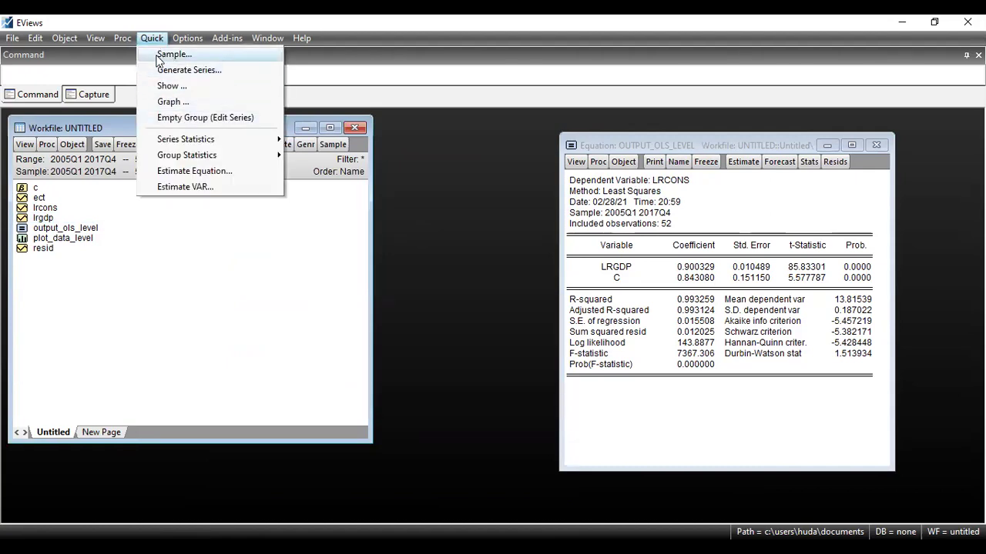
pyautogui.click(220, 170)
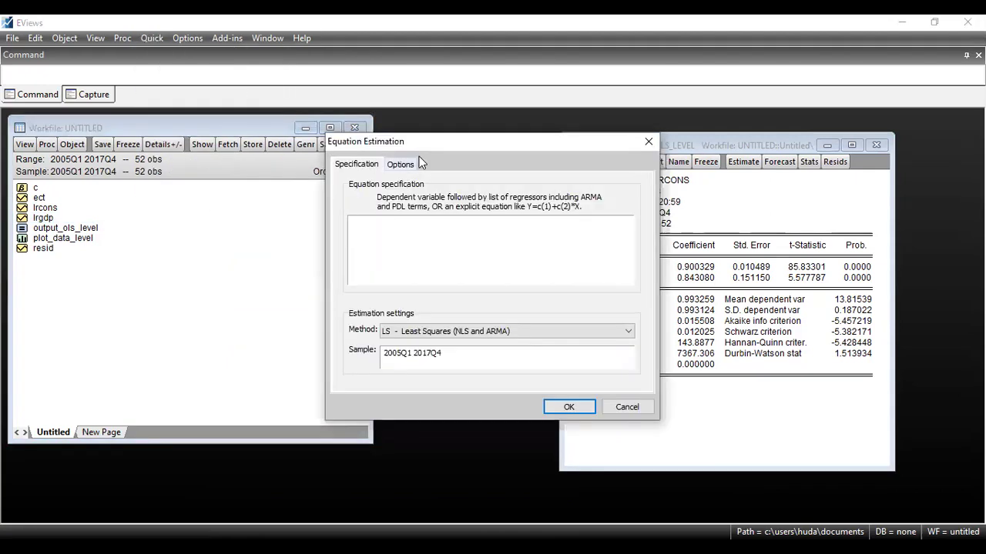
pyautogui.moveTo(438, 146); pyautogui.dragTo(474, 161)
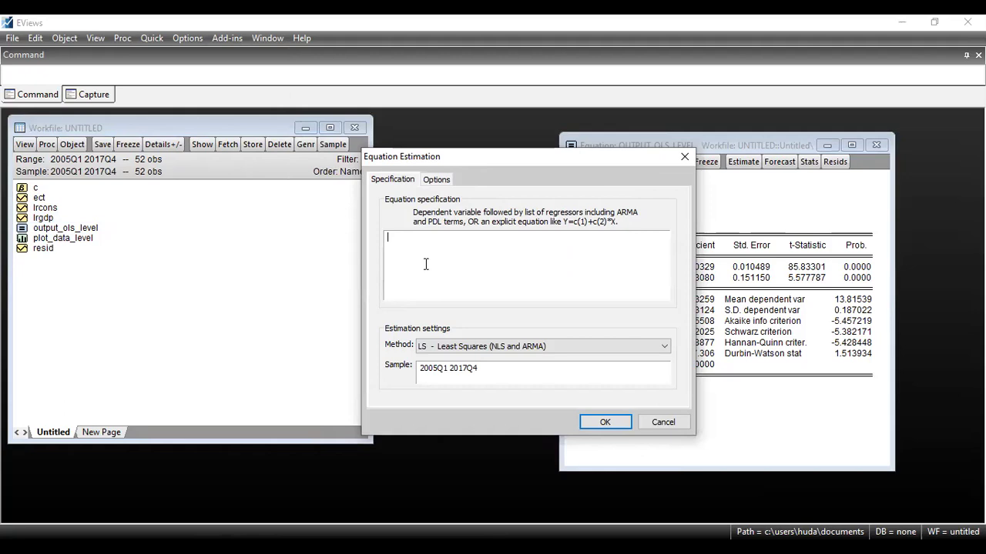
pyautogui.write('lrcons ')
pyautogui.write('lrgdp')
pyautogui.write(' c')
# Convert both variables in the specification to first differences, as d(lrcons) and d(lrgdp)
pyautogui.moveTo(428, 238); pyautogui.dragTo(418, 242)
pyautogui.doubleClick(419, 241)
pyautogui.click(397, 237)
pyautogui.write('d(')
pyautogui.write(')d(')
pyautogui.press('Right')
pyautogui.press('Right')
pyautogui.press('Right')
pyautogui.press('Right')
pyautogui.press('Right')
pyautogui.write(')')
# Include the lagged residual term ect(-1) before the constant c and estimate the equation over the sample 2005Q1 2017Q4
pyautogui.write('ectc')
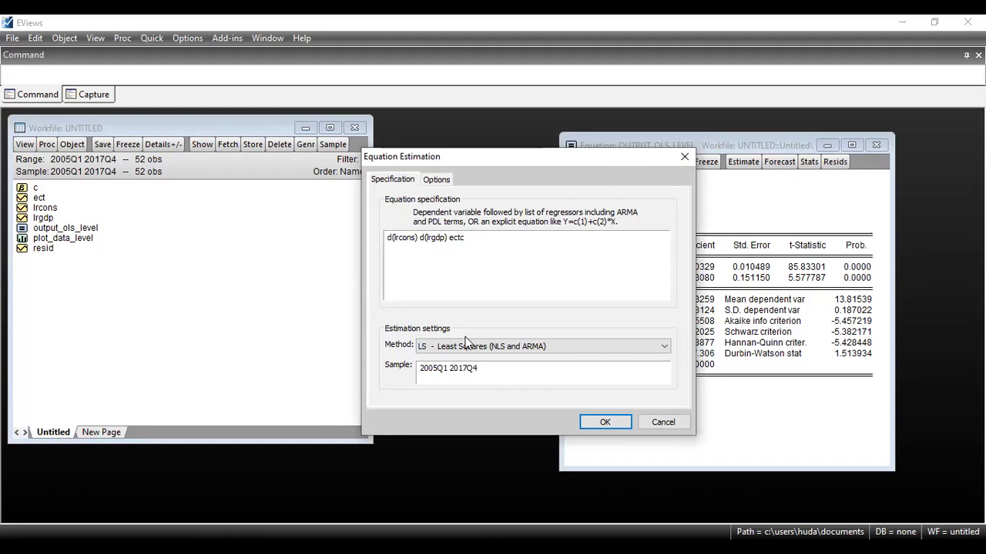
pyautogui.press('BackSpace')
pyautogui.write('(-1)')
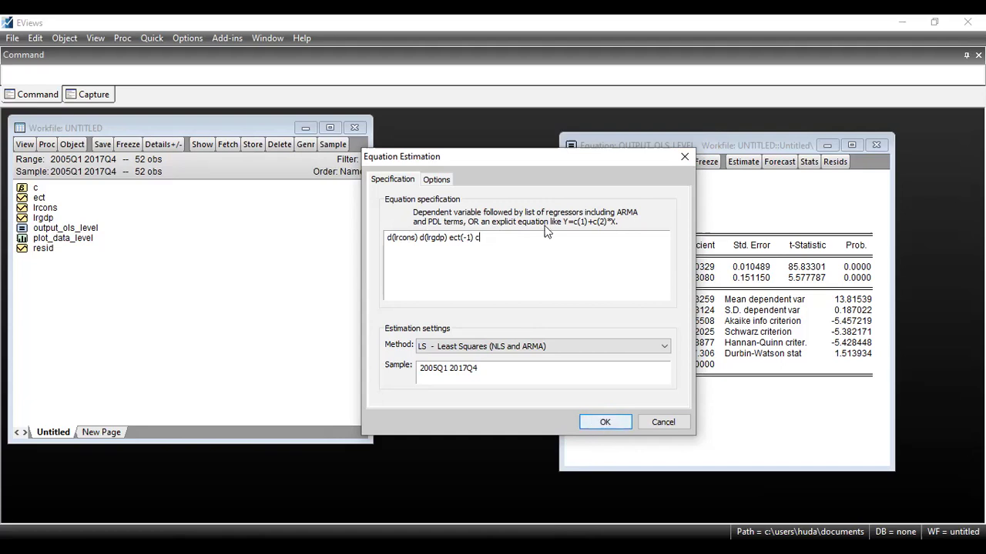
pyautogui.click(605, 422)
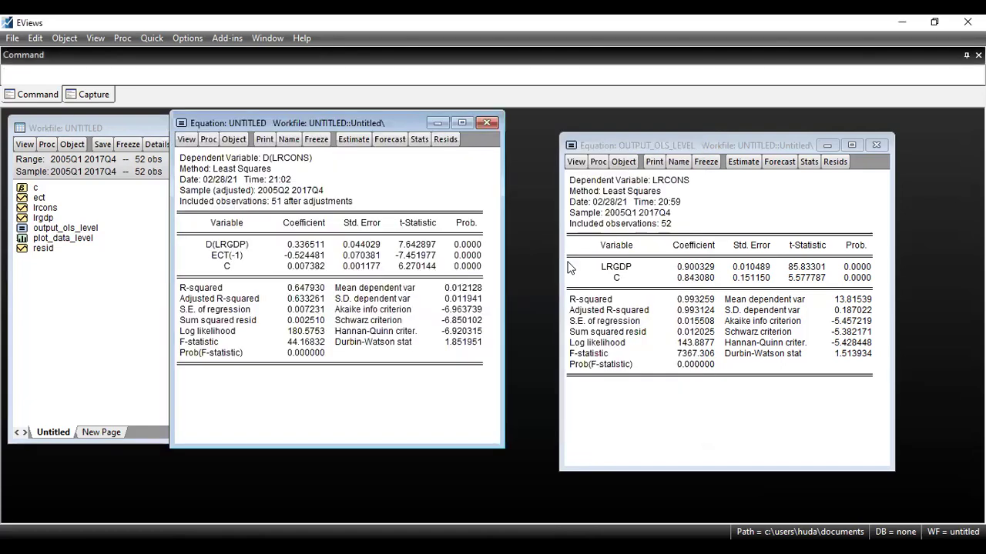
# Examine the coefficient and probability of the ECT(-1) term in the new equation output
pyautogui.click(304, 258)
pyautogui.click(346, 259)
pyautogui.click(314, 258)
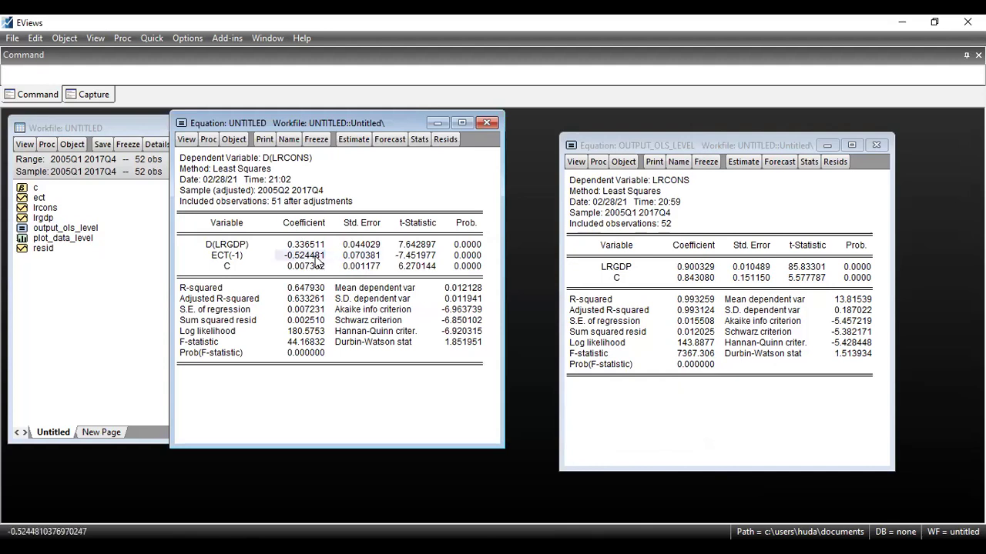
pyautogui.click(247, 259)
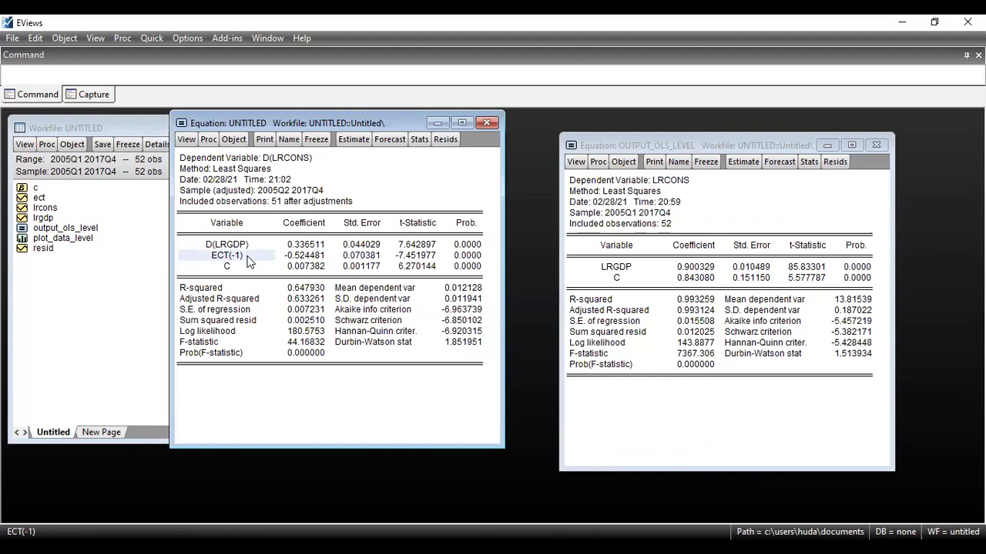
pyautogui.click(291, 257)
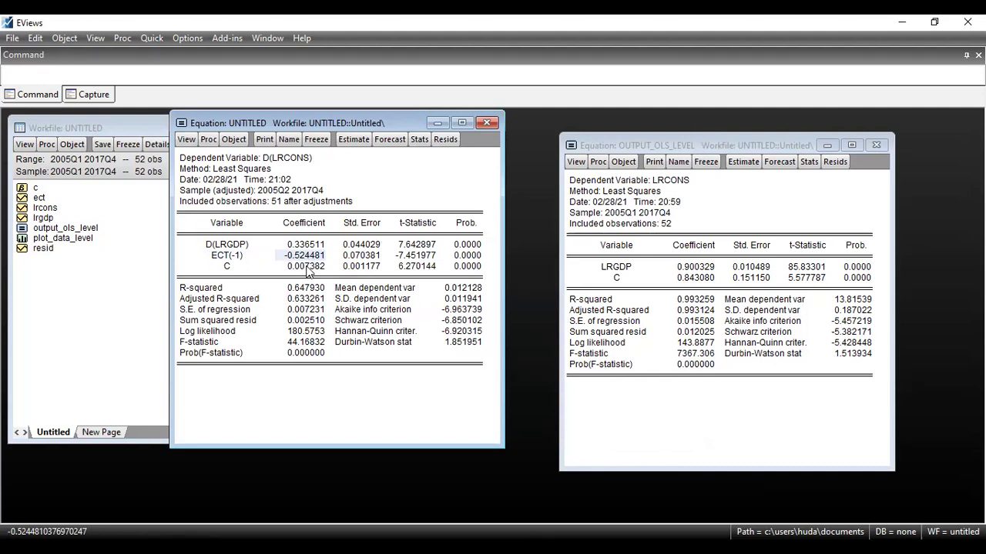
pyautogui.click(470, 255)
pyautogui.click(223, 255)
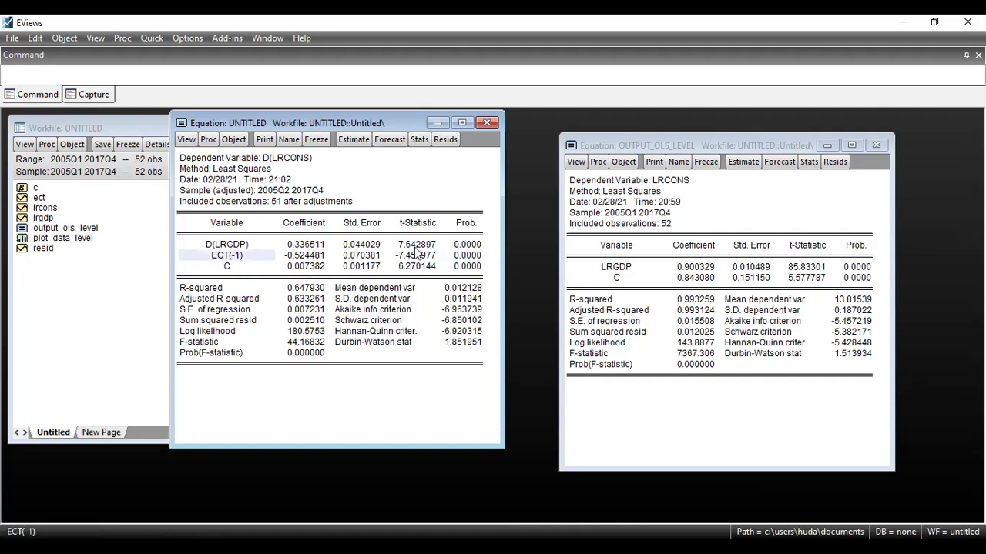
pyautogui.click(465, 256)
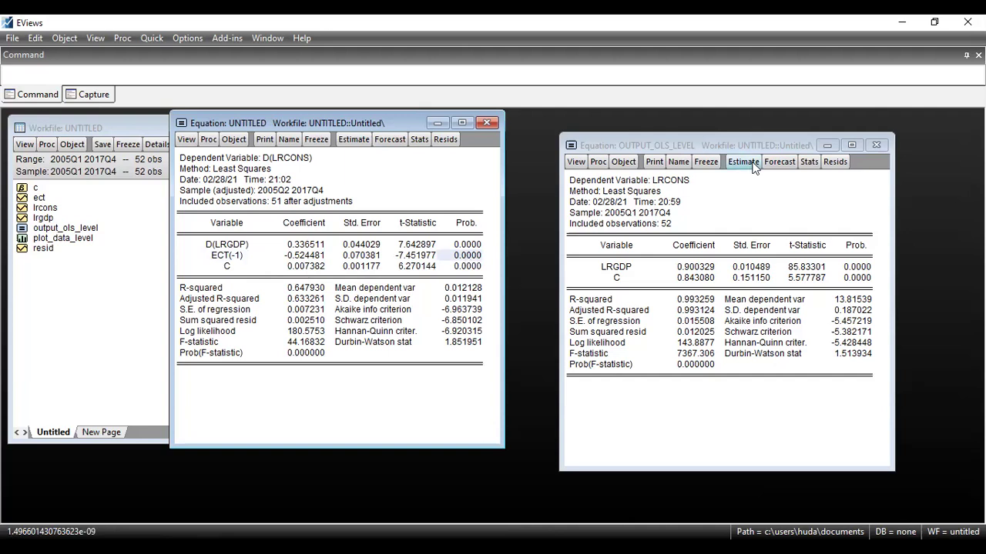
# Close the output_ols_level equation and name the new error correction equation output_ecm_1
pyautogui.click(784, 140)
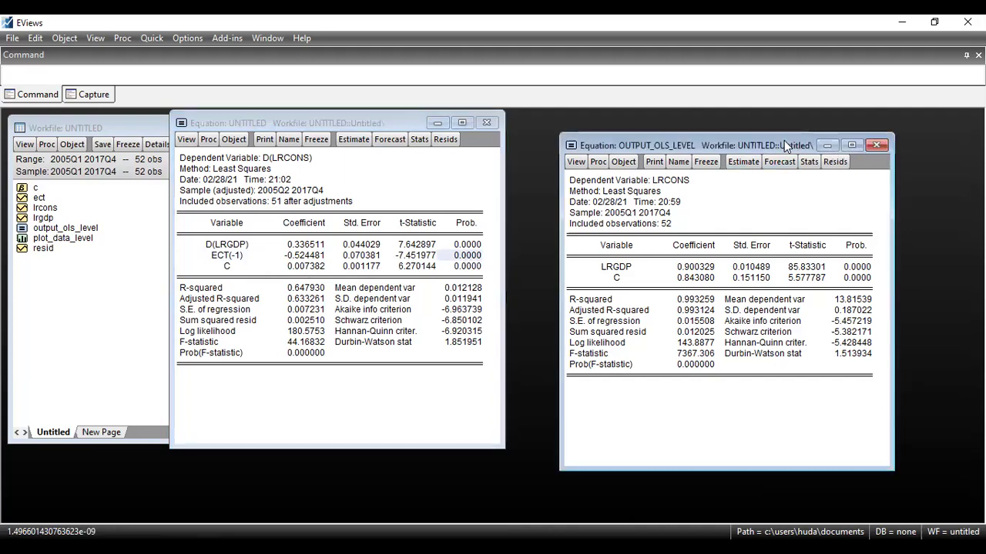
pyautogui.click(875, 145)
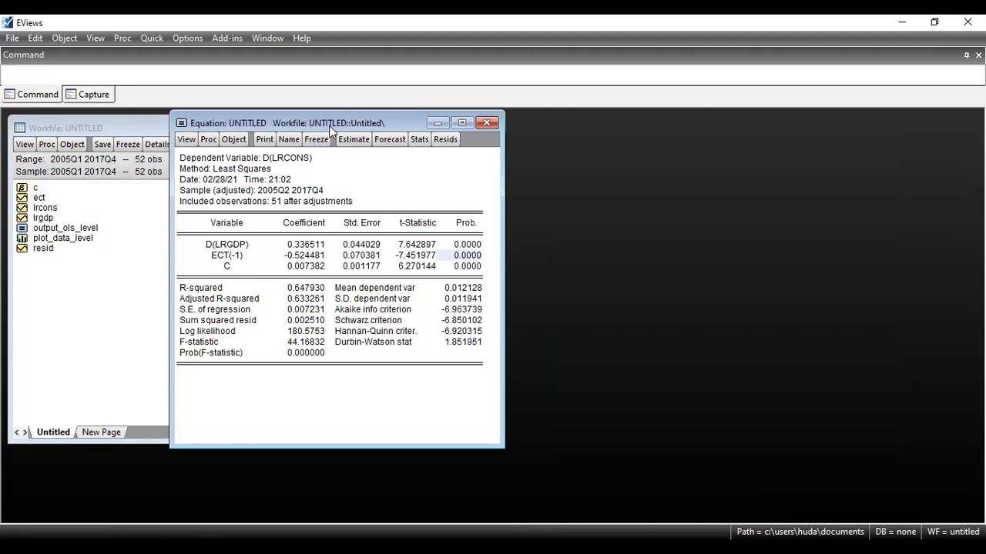
pyautogui.moveTo(333, 127); pyautogui.dragTo(566, 139)
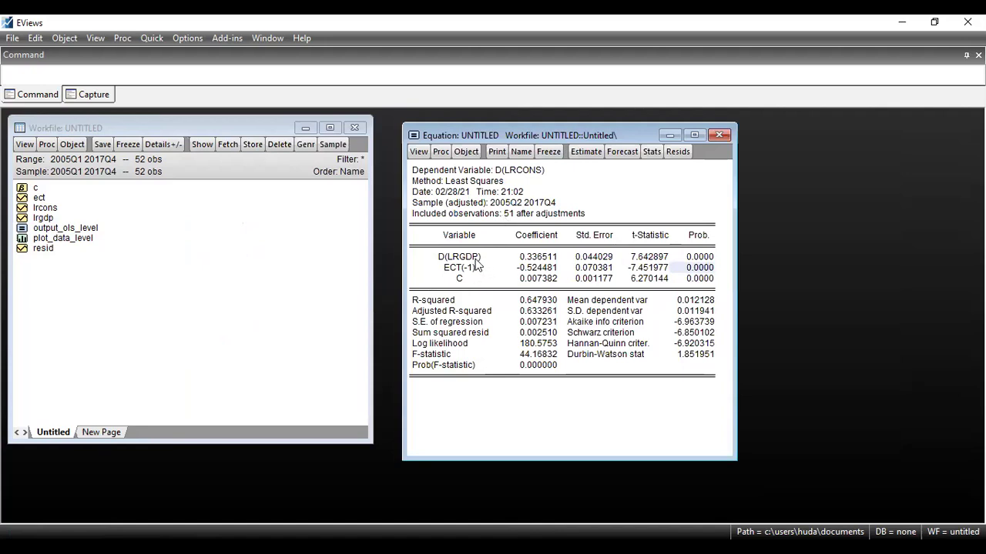
pyautogui.click(519, 151)
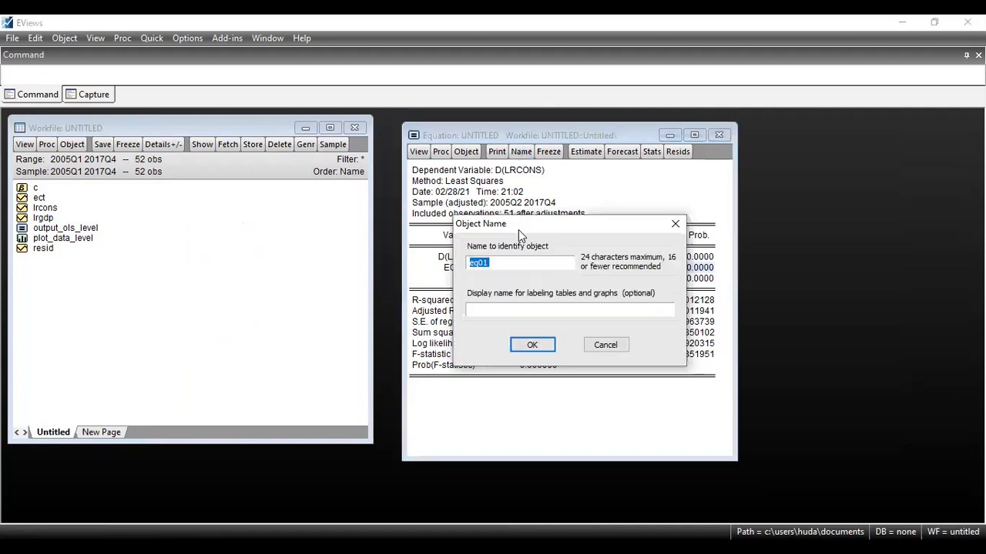
pyautogui.write('output_ecm_1')
pyautogui.click(532, 345)
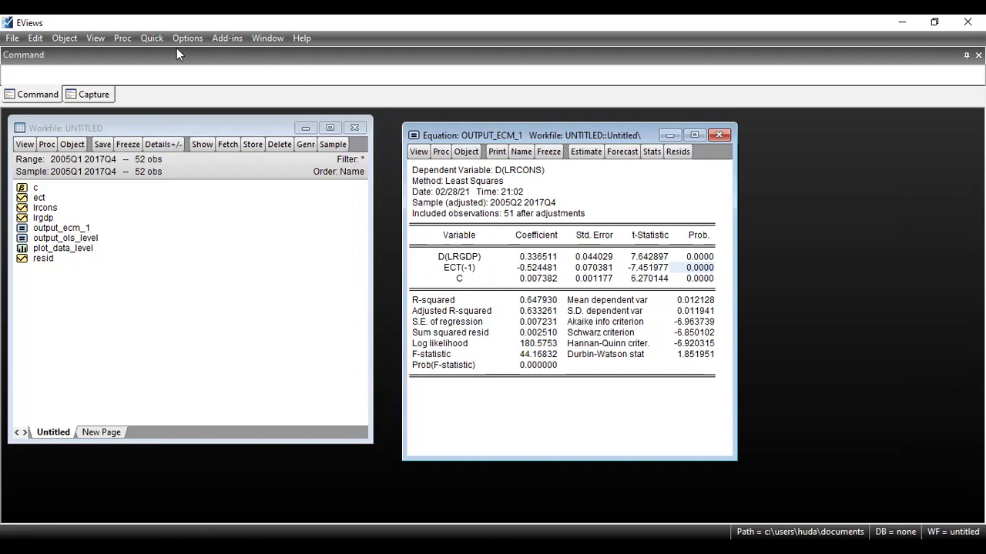
# Estimate a second least squares equation, d(lrcons) d(lrgdp) lrcons(-1) lrgdp(-1) c, over the sample 2005Q1 2017Q4
pyautogui.click(151, 38)
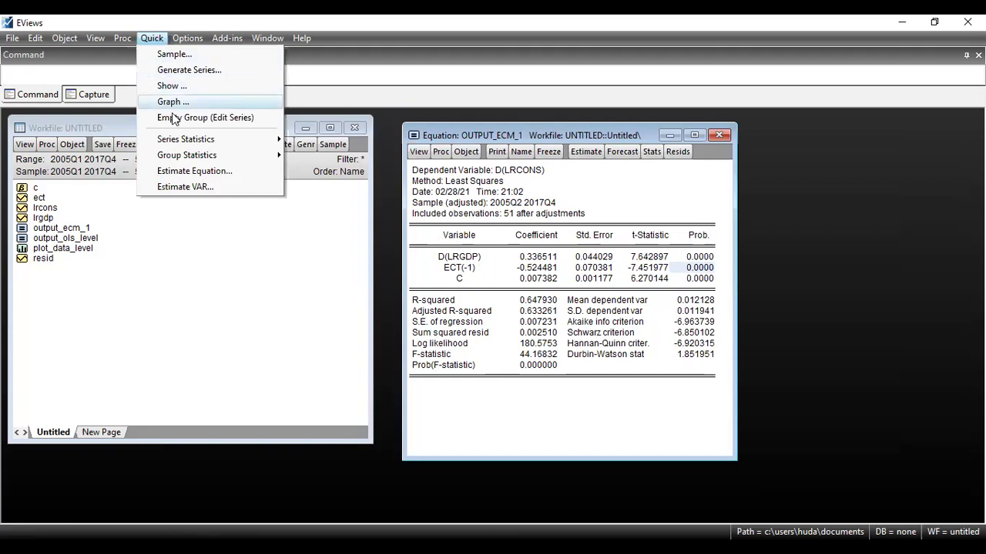
pyautogui.click(208, 172)
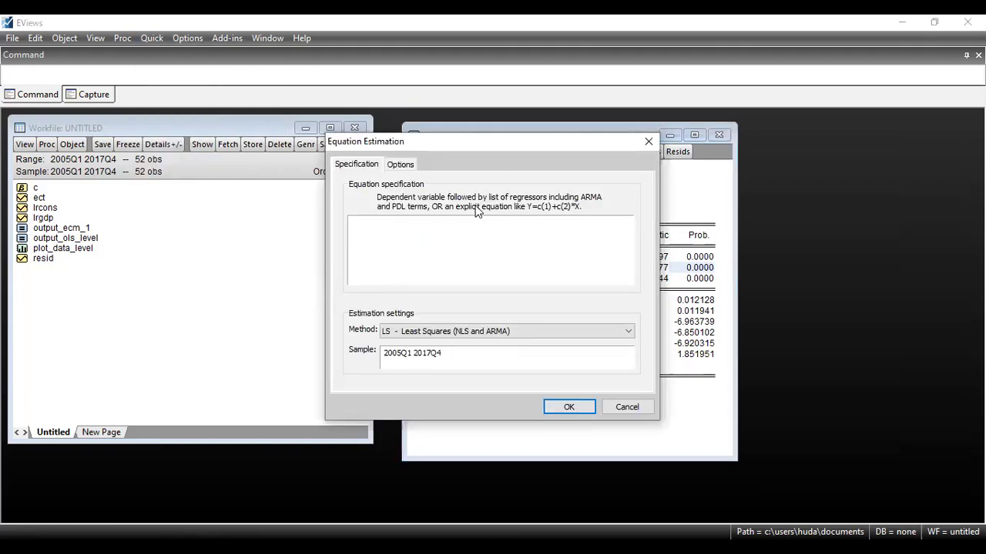
pyautogui.moveTo(448, 154); pyautogui.dragTo(319, 176)
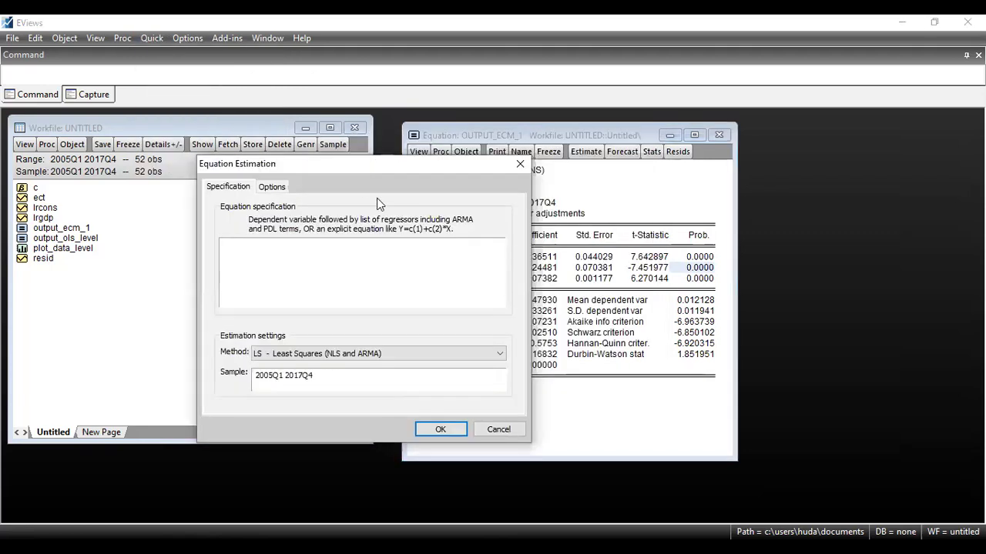
pyautogui.write('d(lrg')
pyautogui.press('BackSpace')
pyautogui.press('BackSpace')
pyautogui.write('rcons) d(lrgdp)')
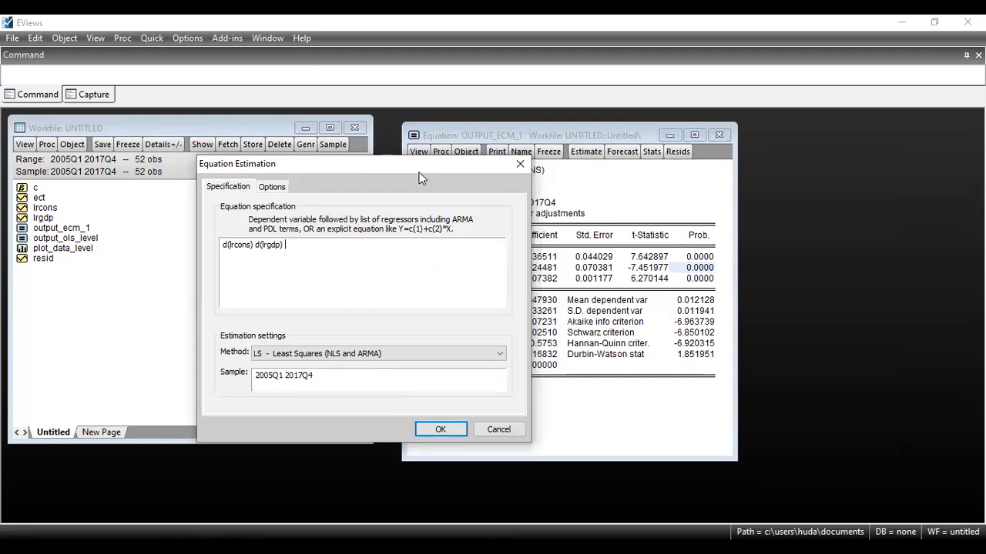
pyautogui.write('lrcons(-1) lrgdp(-1) c')
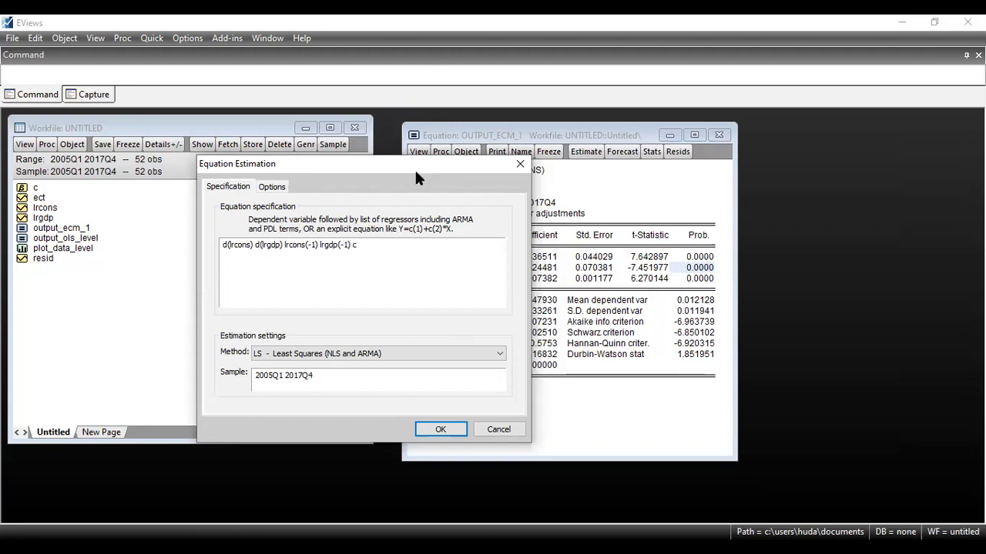
pyautogui.moveTo(414, 168); pyautogui.dragTo(341, 162)
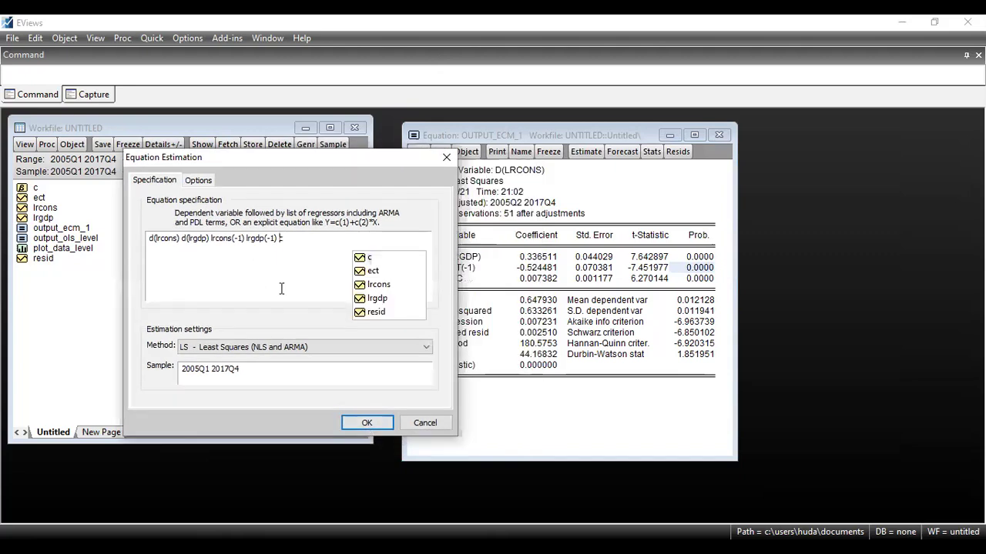
pyautogui.click(362, 423)
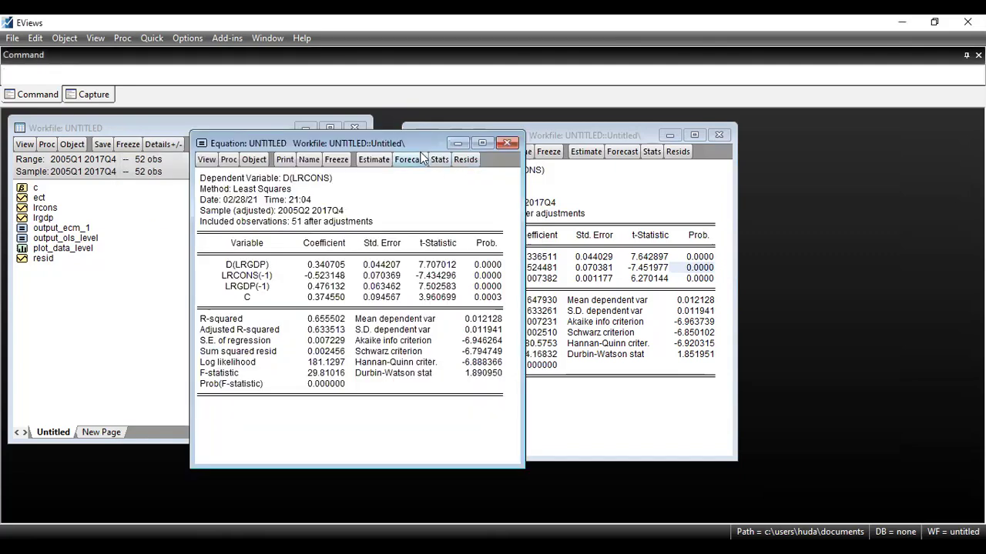
# Arrange the new equation output beside output_ecm_1 and name it output_ecm_2
pyautogui.moveTo(398, 143); pyautogui.dragTo(340, 154)
pyautogui.click(560, 135)
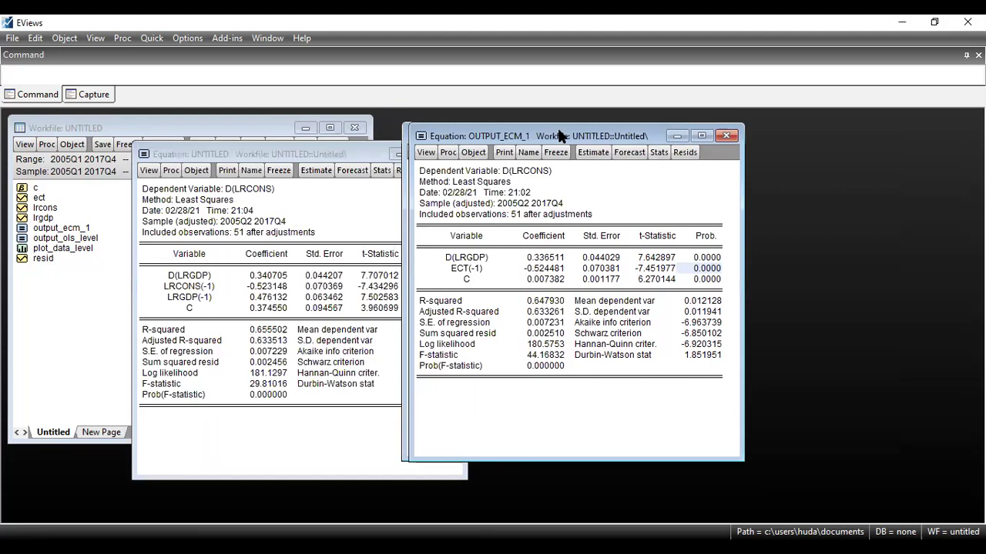
pyautogui.moveTo(560, 136); pyautogui.dragTo(699, 148)
pyautogui.click(251, 170)
pyautogui.write('outp')
pyautogui.write('ue')
pyautogui.write('t')
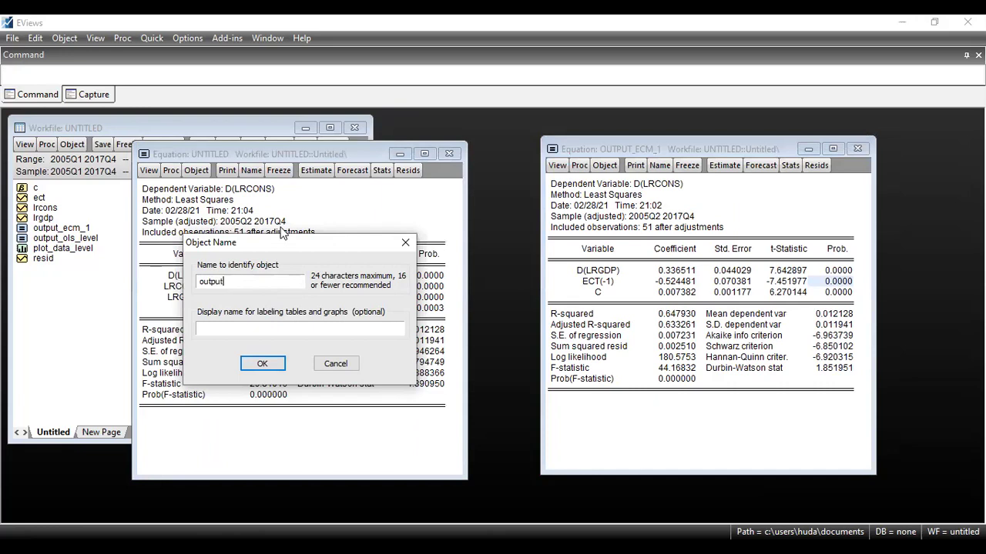
pyautogui.write('_ecm_2')
pyautogui.click(262, 367)
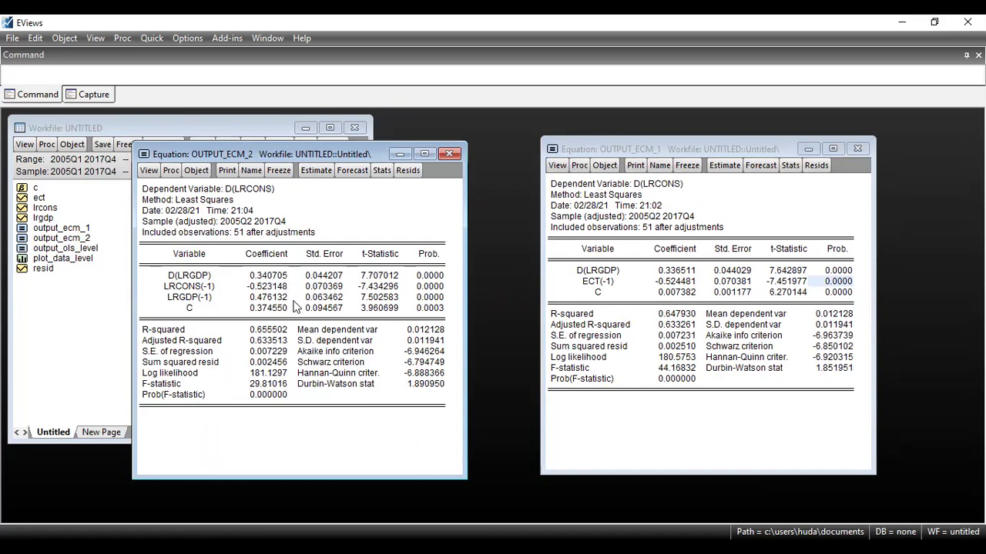
# Compare the D(LRGDP) and LRCONS(-1) coefficients of output_ecm_2 with the output_ecm_1 estimates
pyautogui.click(285, 275)
pyautogui.click(278, 287)
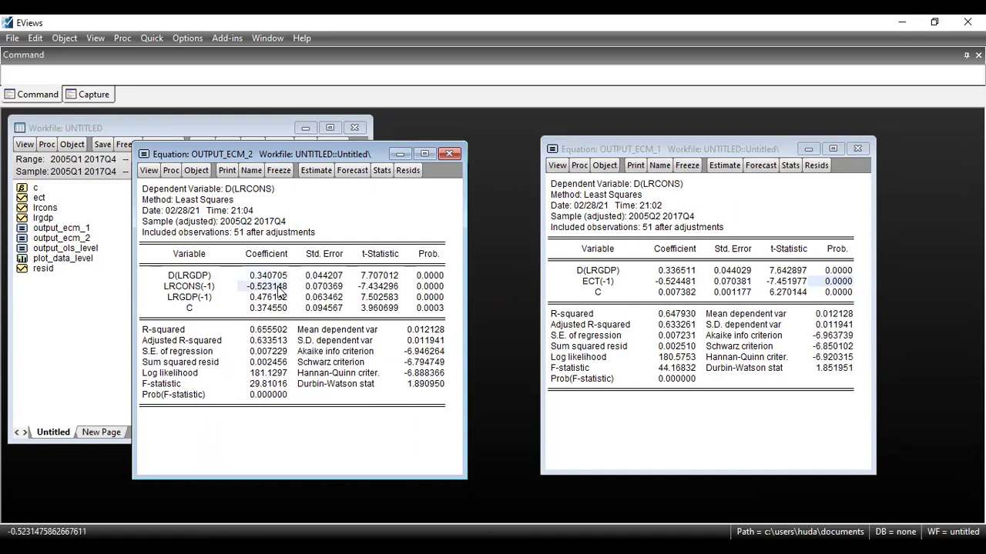
pyautogui.press('Up')
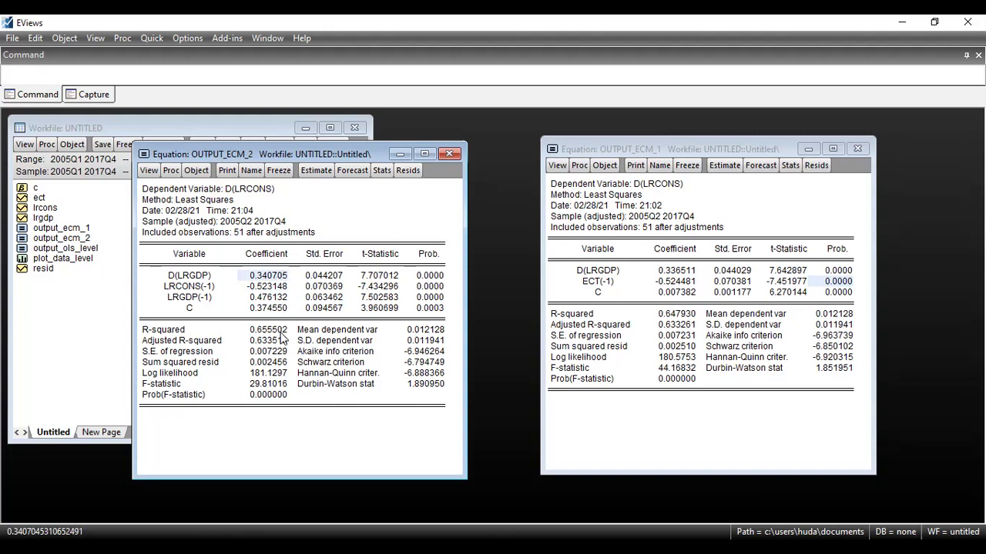
# Examine the coefficients of the lagged terms LRCONS(-1) and LRGDP(-1) in the output_ecm_2 equation
pyautogui.click(279, 289)
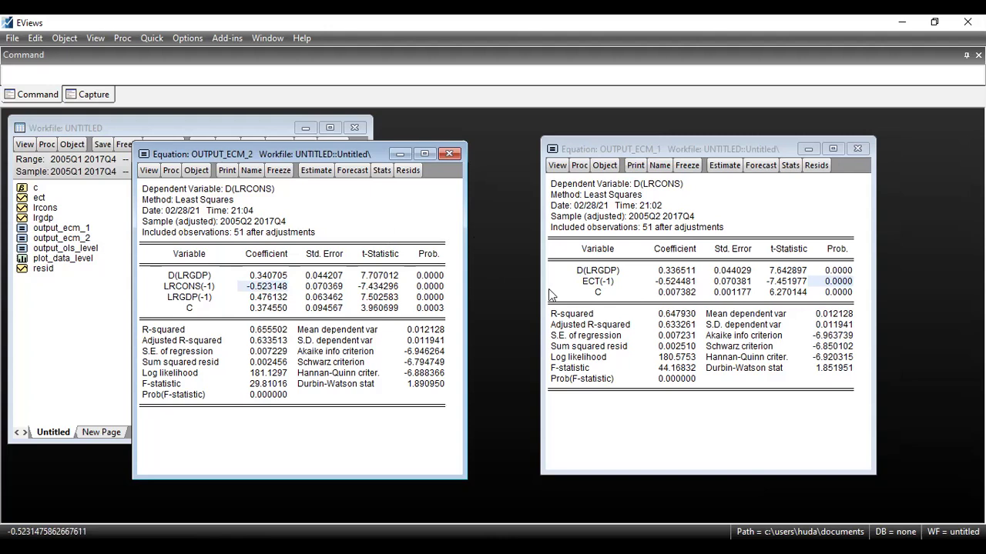
pyautogui.click(281, 297)
pyautogui.click(273, 287)
pyautogui.click(196, 288)
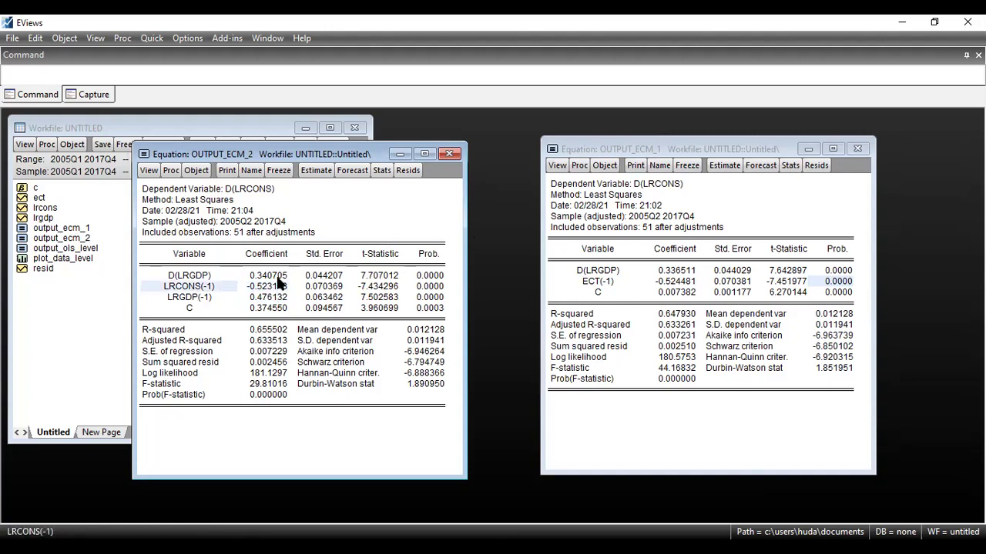
pyautogui.click(268, 288)
pyautogui.click(223, 290)
pyautogui.click(207, 299)
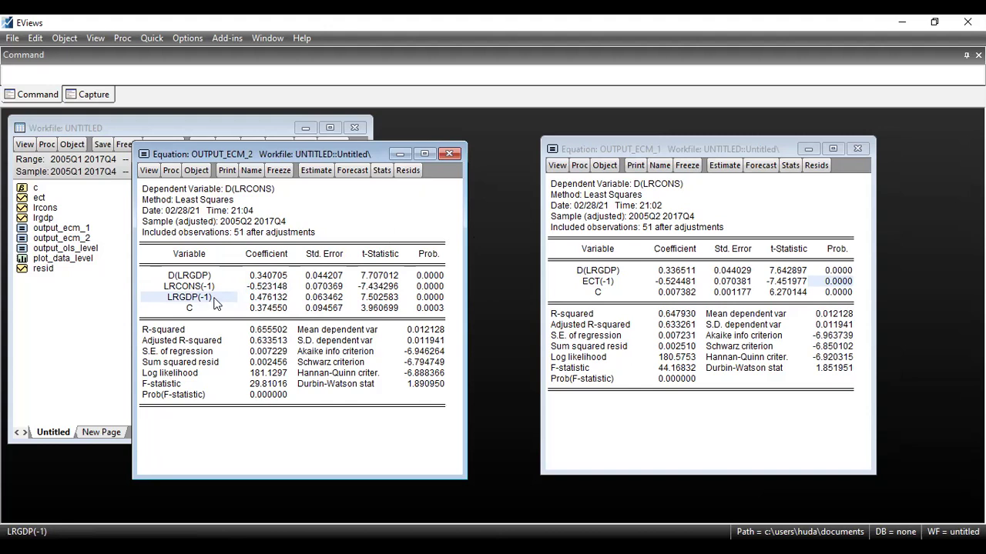
pyautogui.click(259, 301)
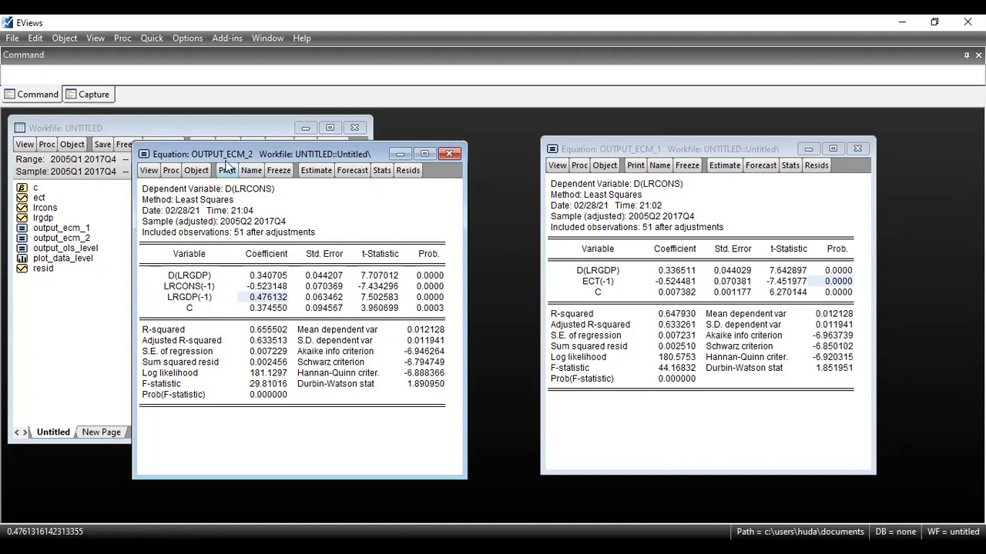
# Open the output_ols_level equation and arrange it beside output_ecm_2 so that both sets of estimates can be read
pyautogui.moveTo(243, 154); pyautogui.dragTo(259, 156)
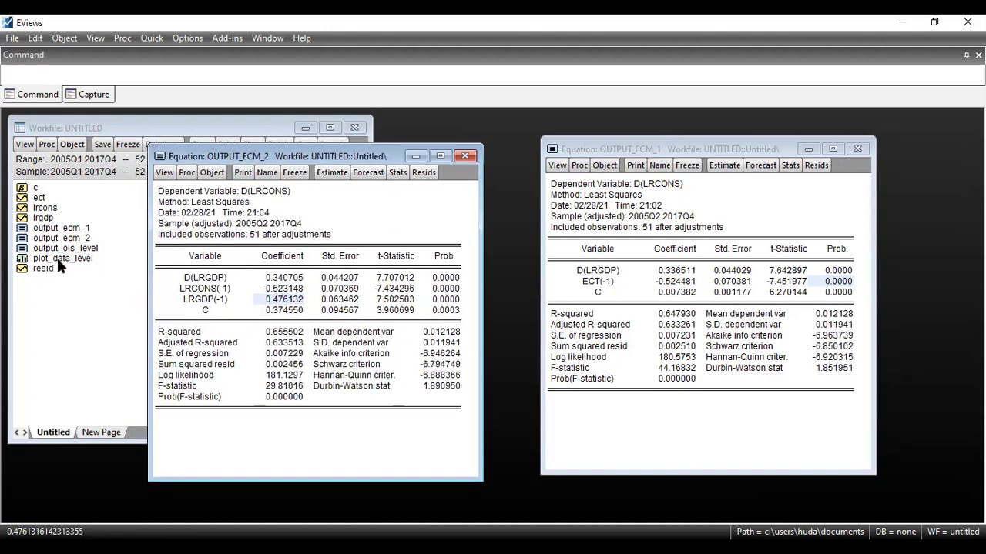
pyautogui.doubleClick(86, 249)
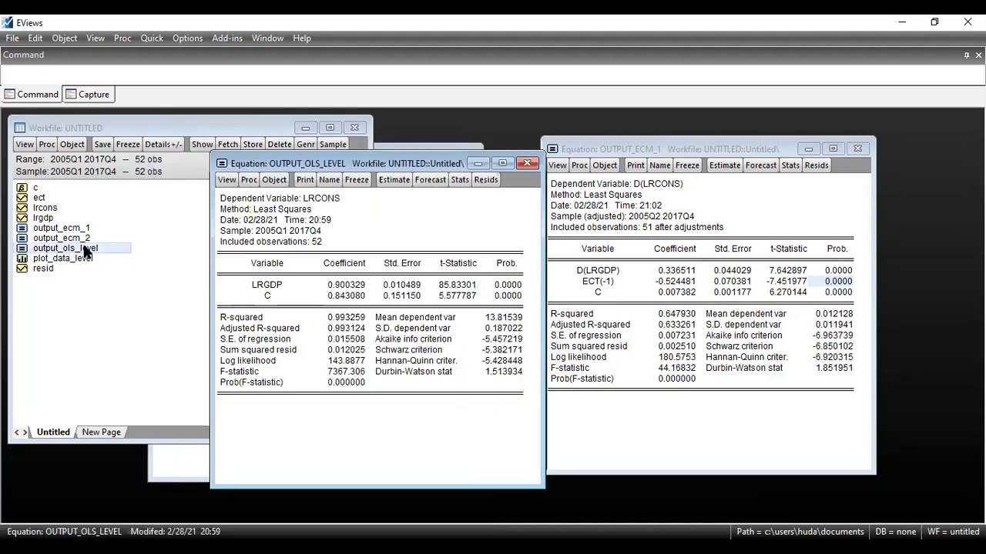
pyautogui.moveTo(354, 170); pyautogui.dragTo(606, 192)
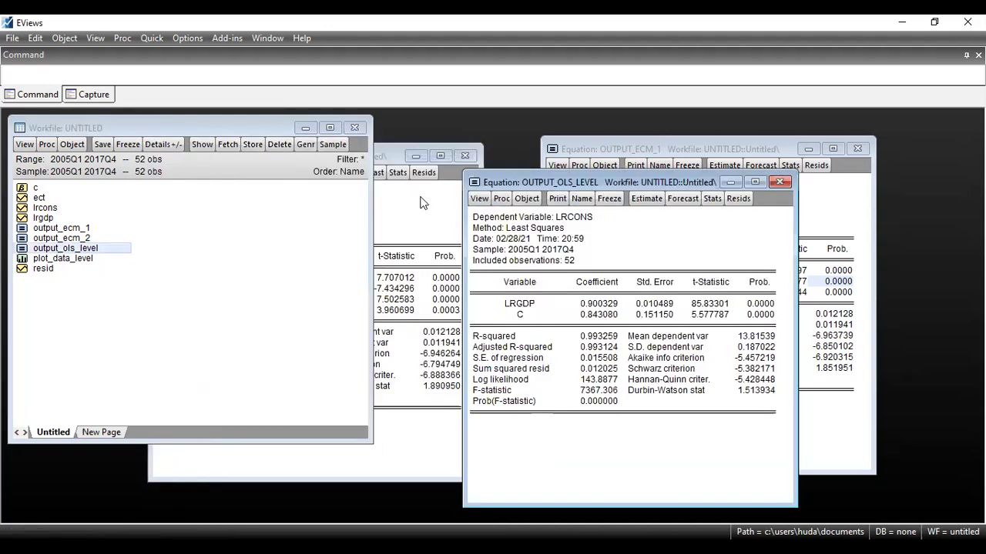
pyautogui.click(424, 203)
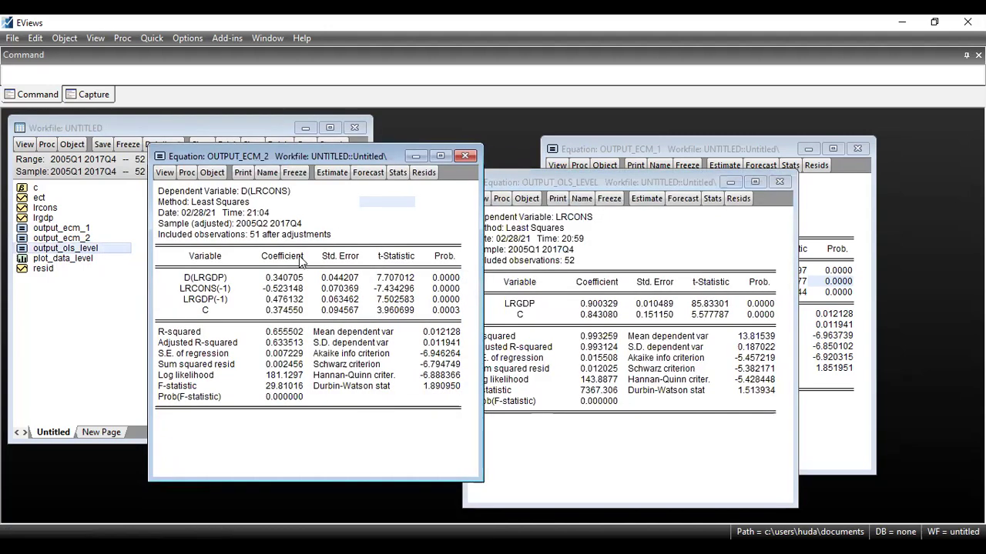
# Compare the LRGDP(-1) and LRCONS(-1) coefficients of output_ecm_2 with the long-run LRGDP coefficient in output_ols_level
pyautogui.click(281, 302)
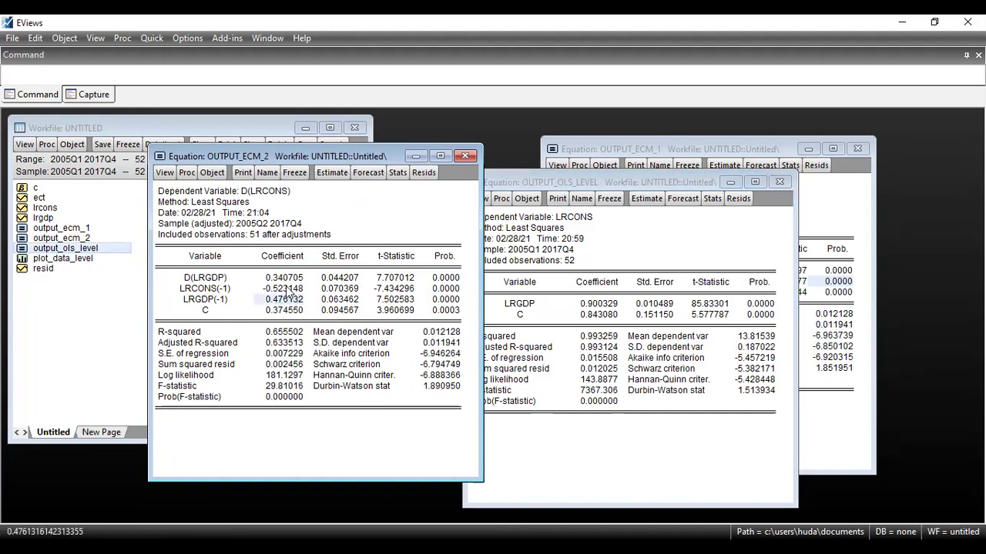
pyautogui.click(288, 290)
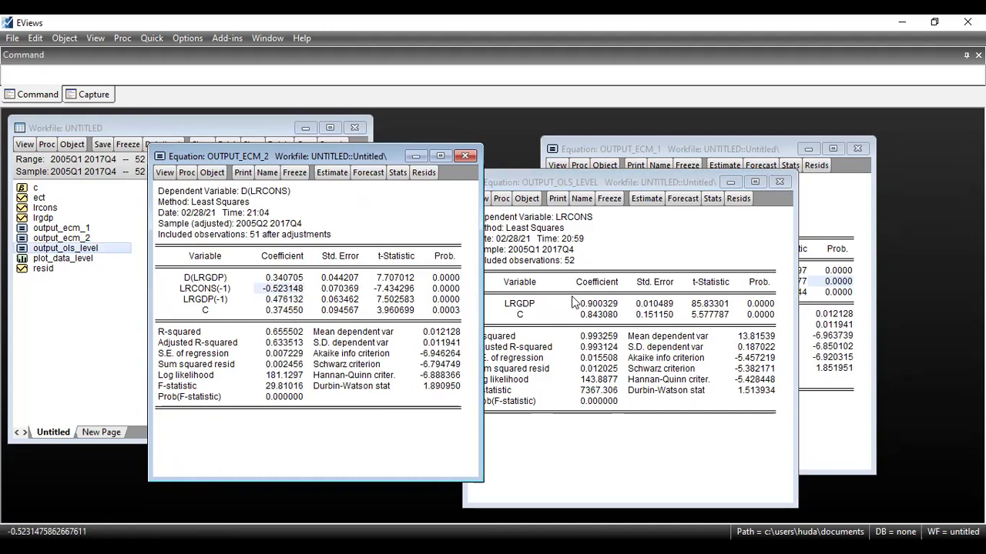
pyautogui.click(604, 306)
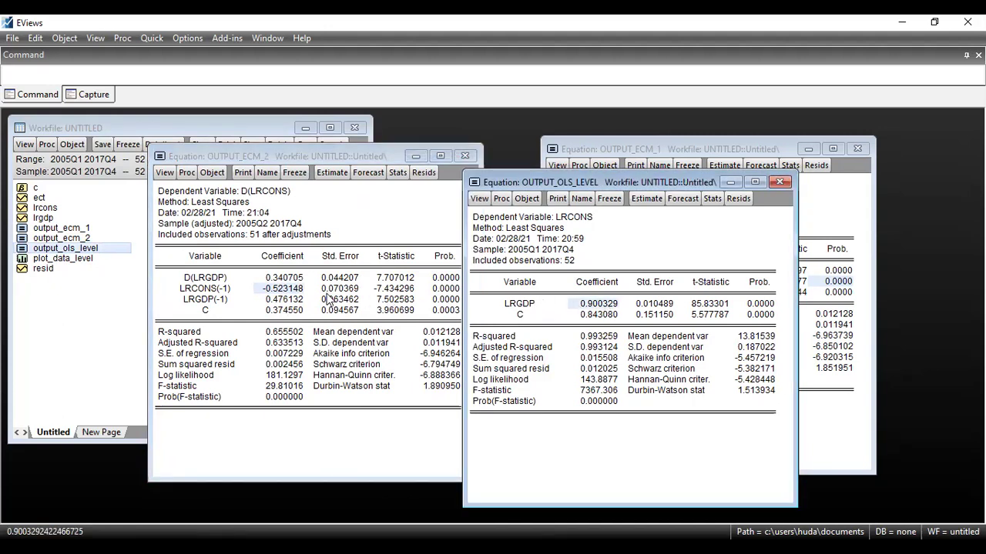
pyautogui.click(284, 301)
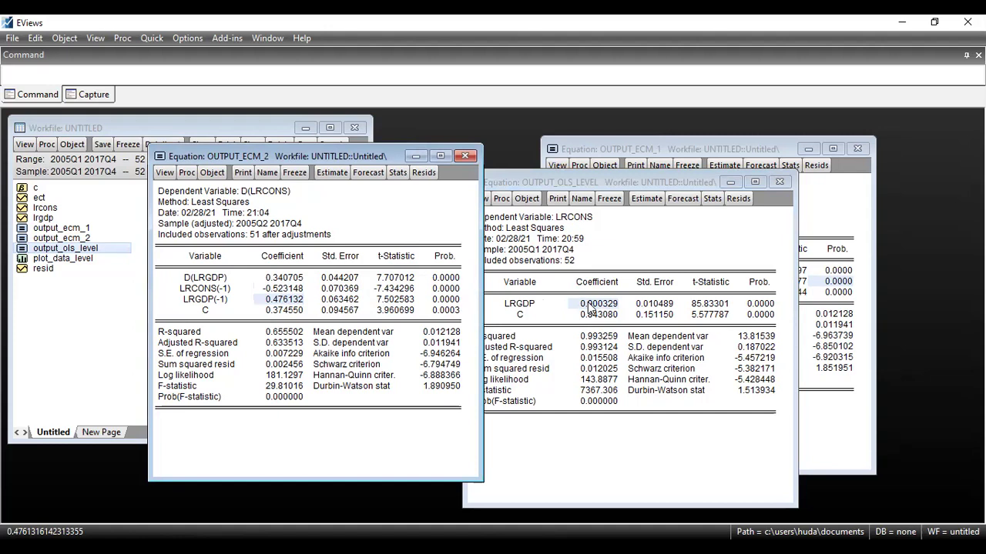
pyautogui.click(275, 284)
pyautogui.click(283, 296)
pyautogui.click(280, 280)
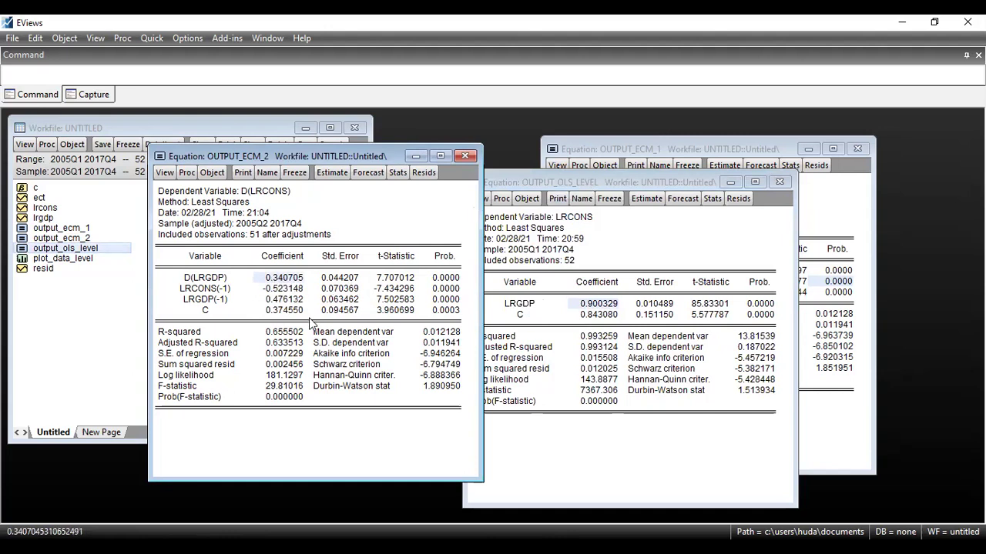
pyautogui.click(285, 300)
# Close the output_ecm_1, output_ols_level and output_ecm_2 equations and clear the selection in the workfile
pyautogui.click(660, 165)
pyautogui.click(743, 356)
pyautogui.click(859, 150)
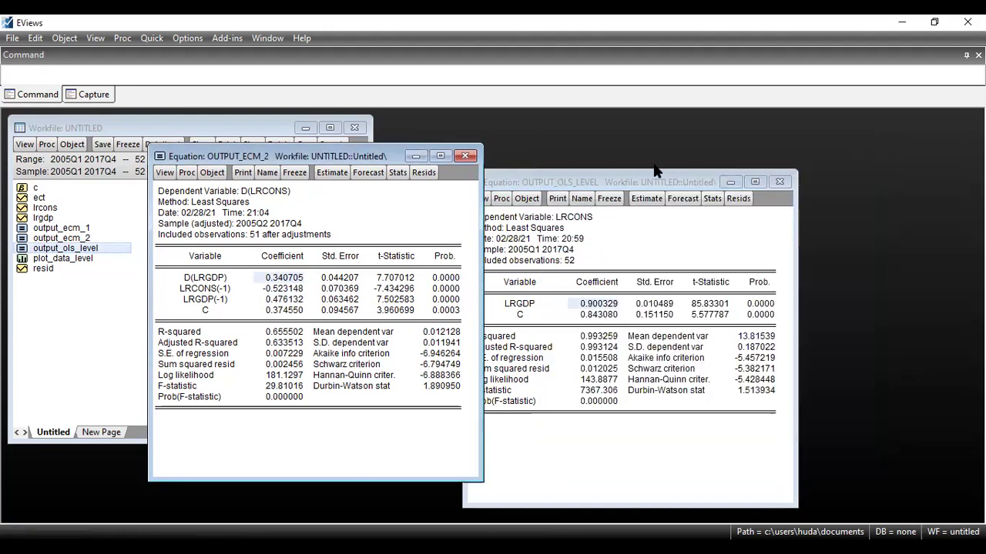
pyautogui.click(620, 179)
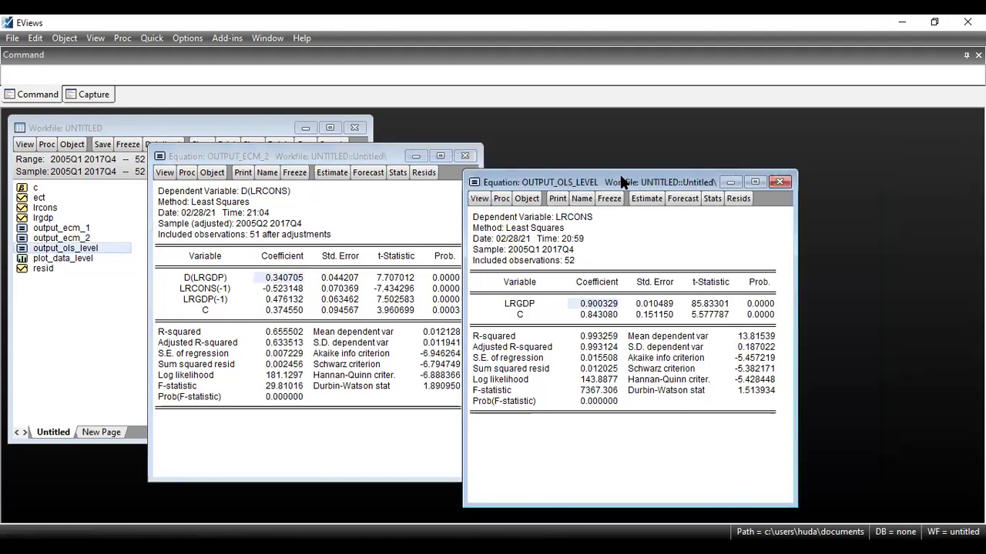
pyautogui.click(780, 183)
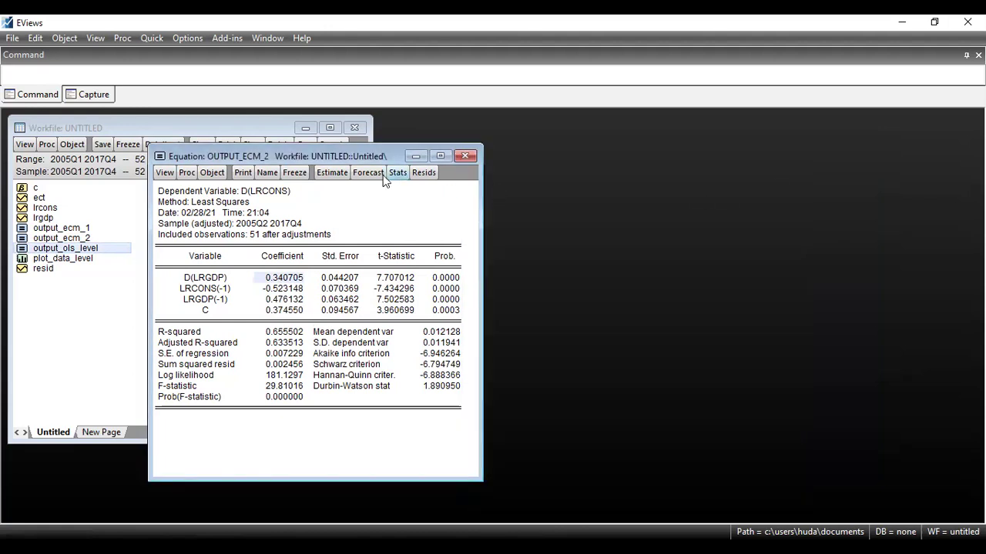
pyautogui.click(465, 157)
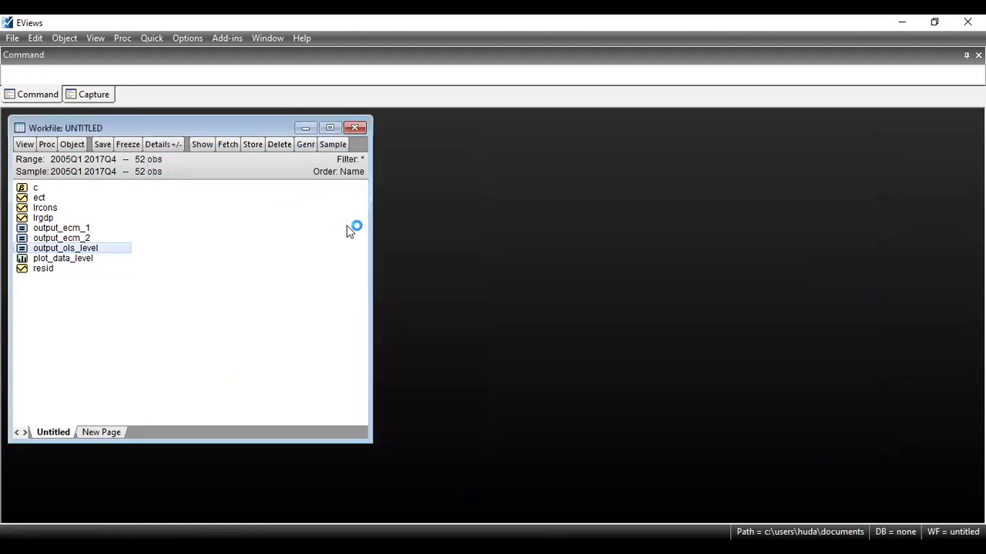
pyautogui.click(235, 271)
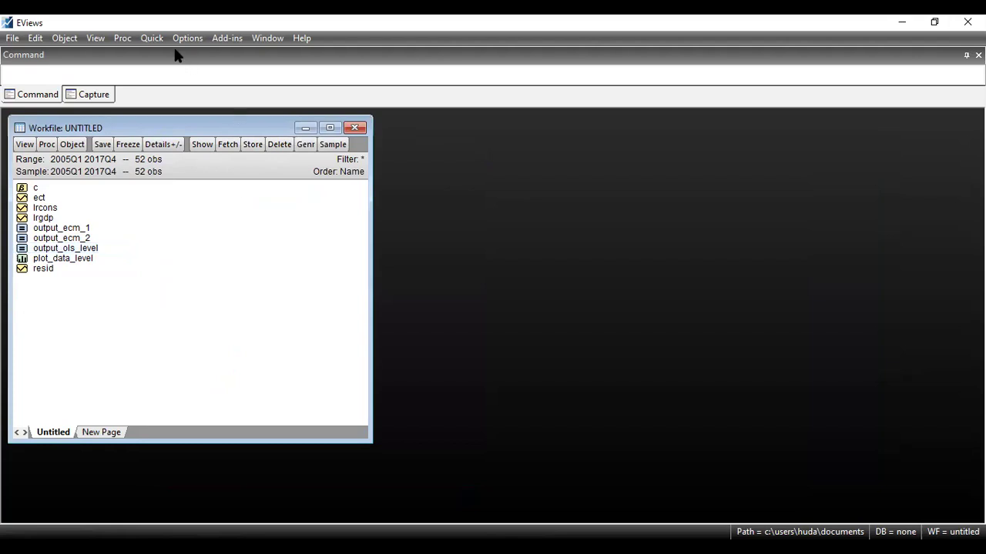
# Open lrcons and lrgdp as a new equation and choose ARDL - Auto-regressive Distributed Lag Models as the estimation method
pyautogui.keyDown('ctrl'); pyautogui.click(71, 219); pyautogui.keyUp('ctrl')
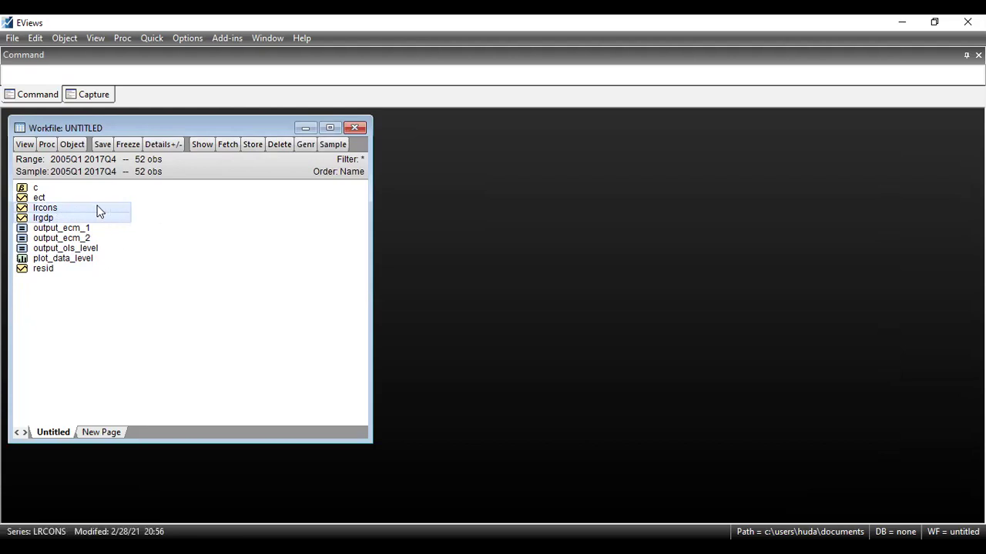
pyautogui.rightClick(98, 211)
pyautogui.moveTo(147, 214)
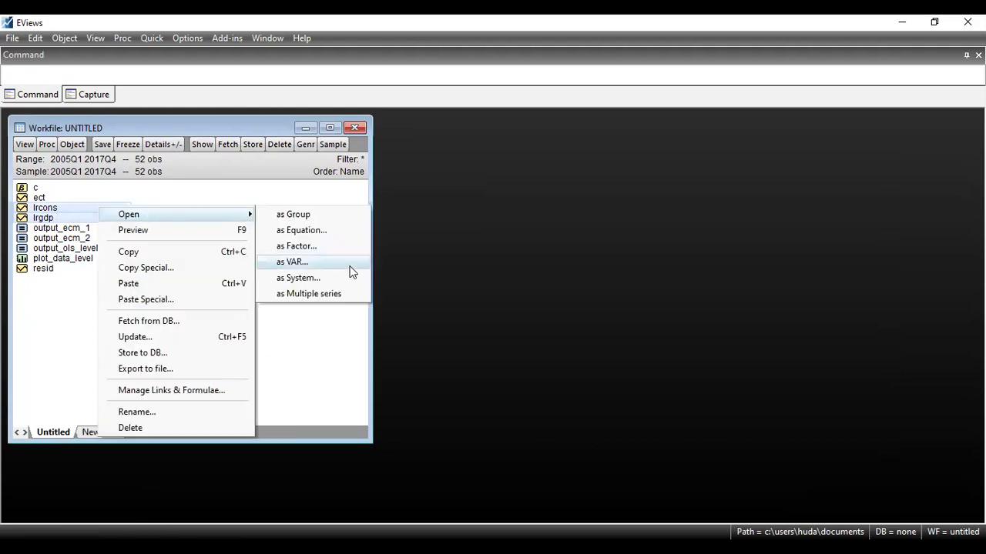
pyautogui.click(312, 229)
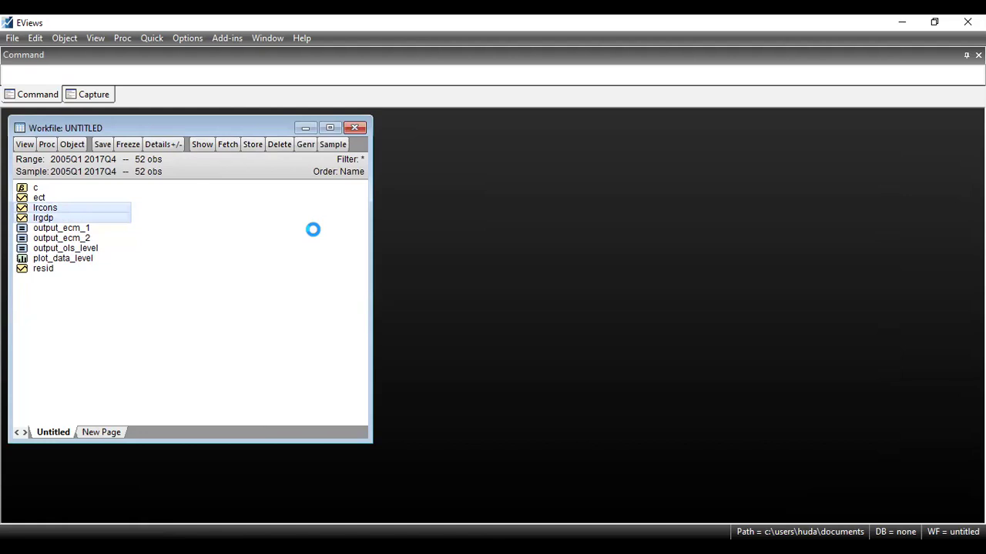
pyautogui.click(427, 224)
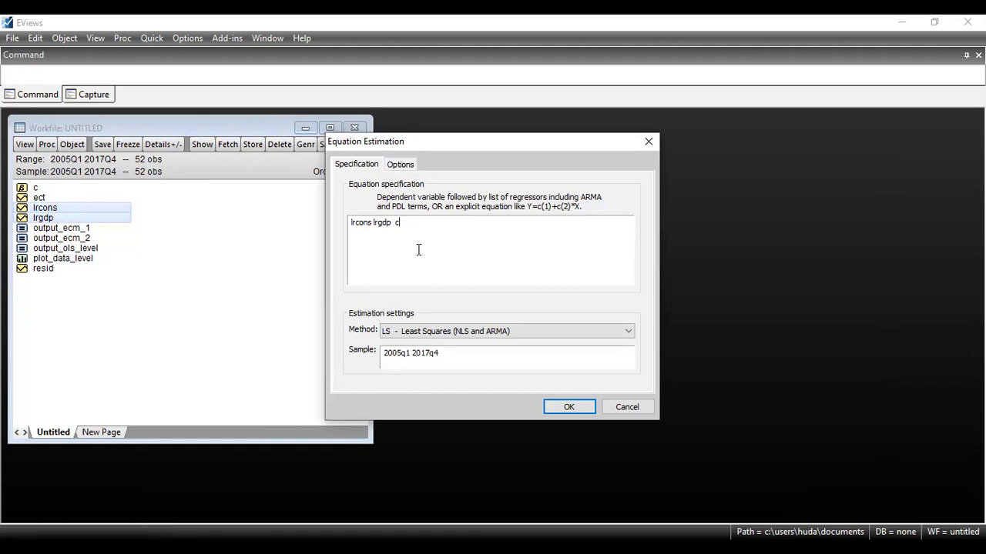
pyautogui.click(440, 331)
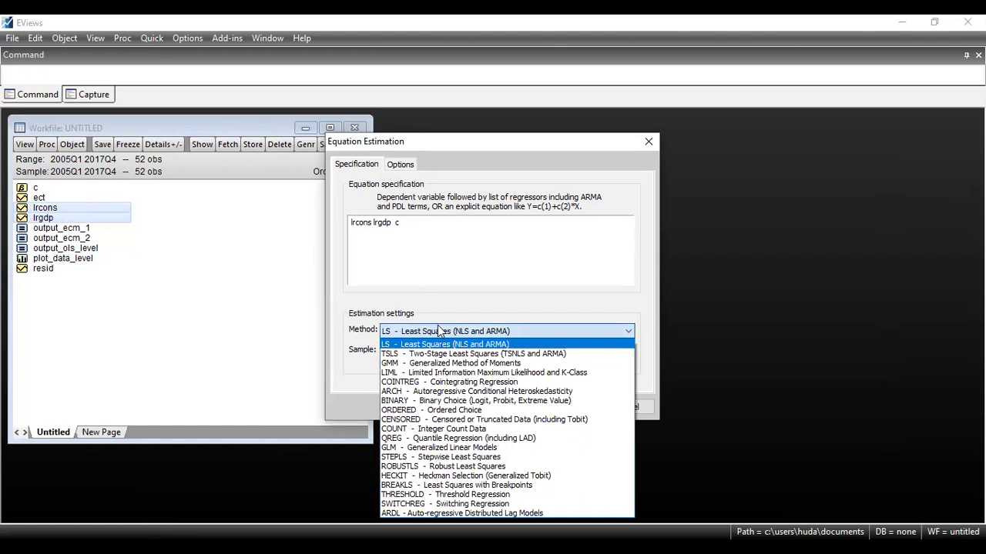
pyautogui.click(473, 511)
pyautogui.click(429, 198)
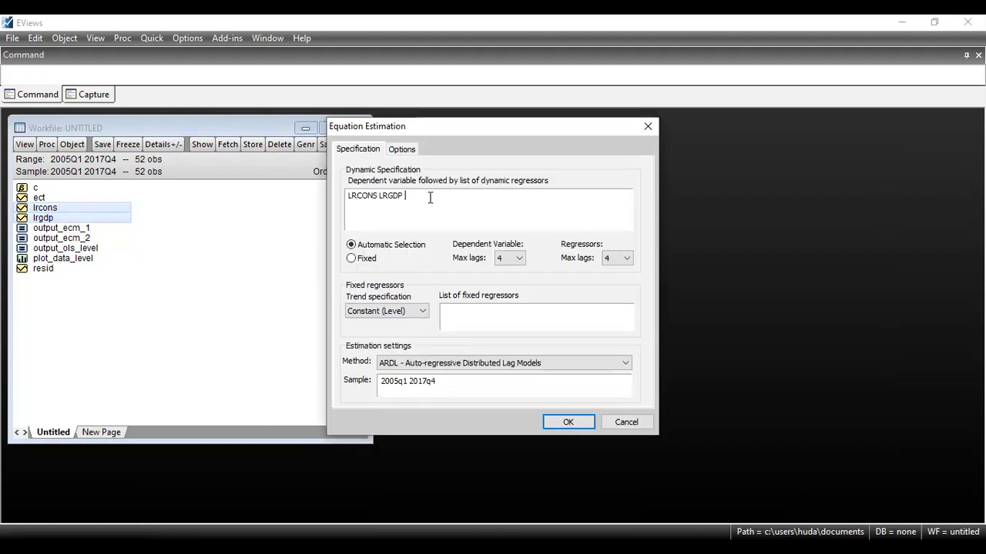
pyautogui.moveTo(438, 126); pyautogui.dragTo(517, 124)
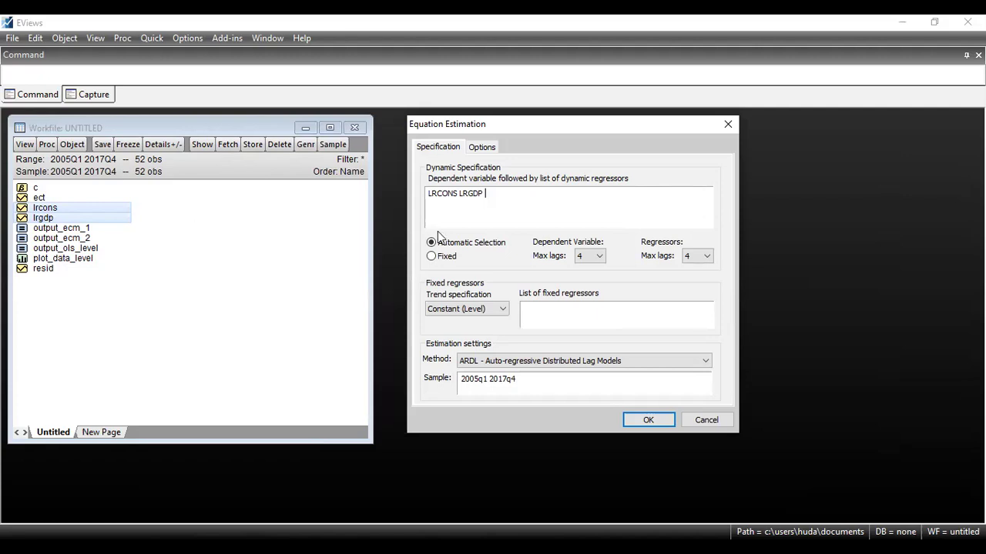
# Set the maximum lags to 1 for both the dependent variable and the regressors, then estimate the ARDL equation with a constant
pyautogui.click(593, 260)
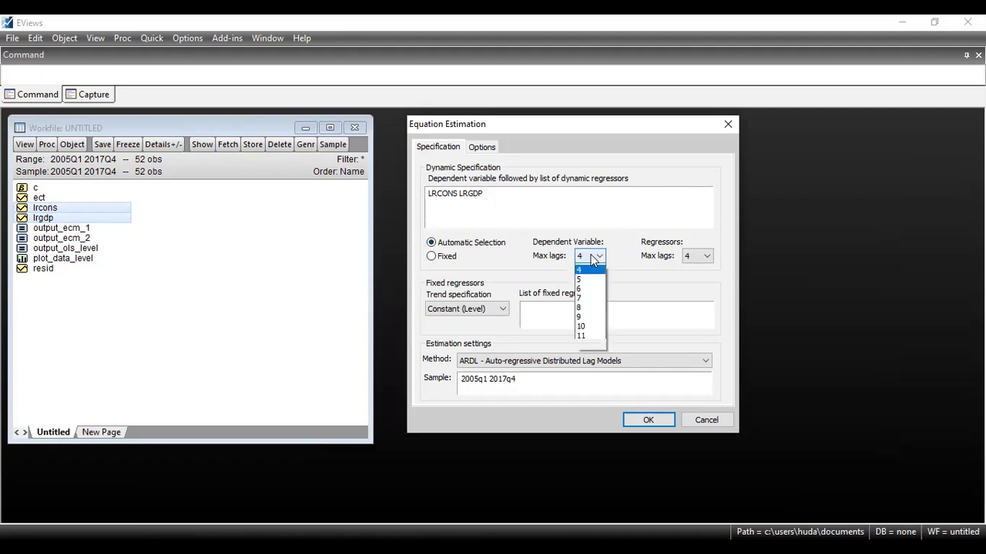
pyautogui.click(587, 268)
pyautogui.click(688, 258)
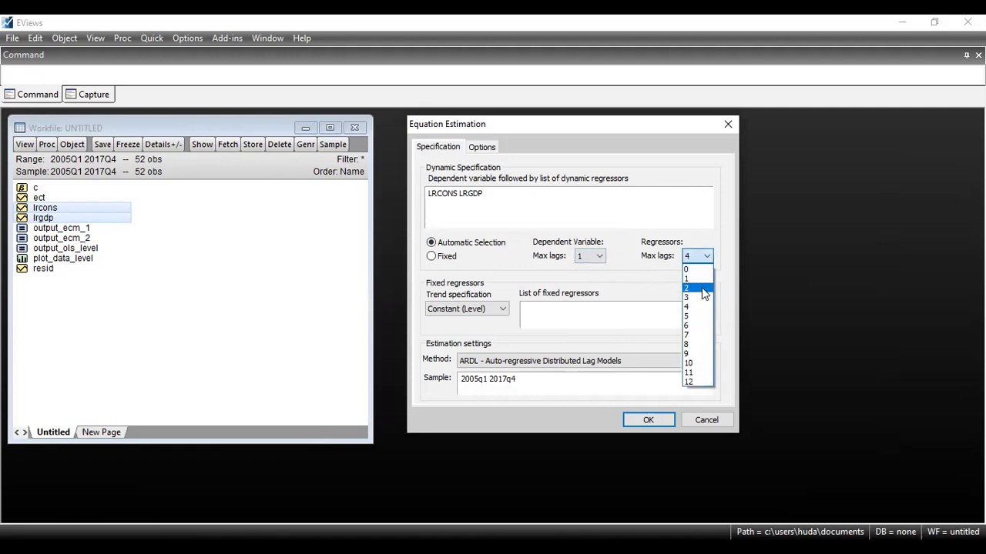
pyautogui.click(696, 282)
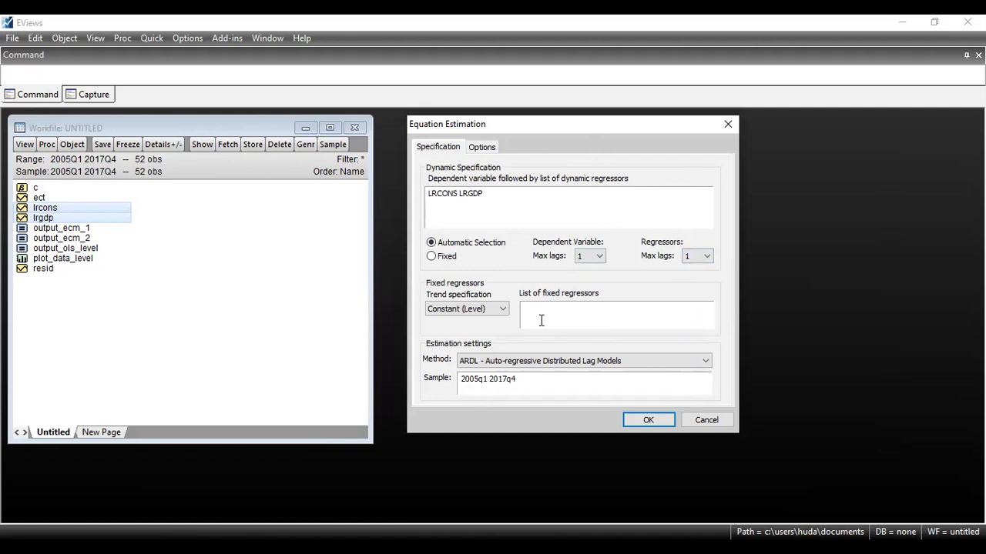
pyautogui.click(645, 424)
pyautogui.moveTo(406, 186); pyautogui.dragTo(670, 135)
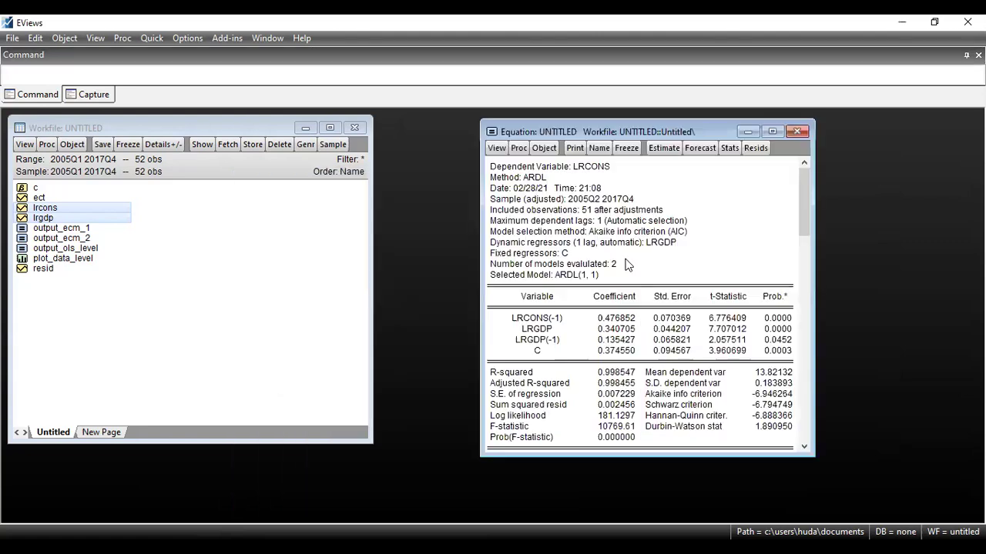
# Examine the coefficient estimates and the dependent variable in the ARDL equation output
pyautogui.click(615, 395)
pyautogui.click(615, 352)
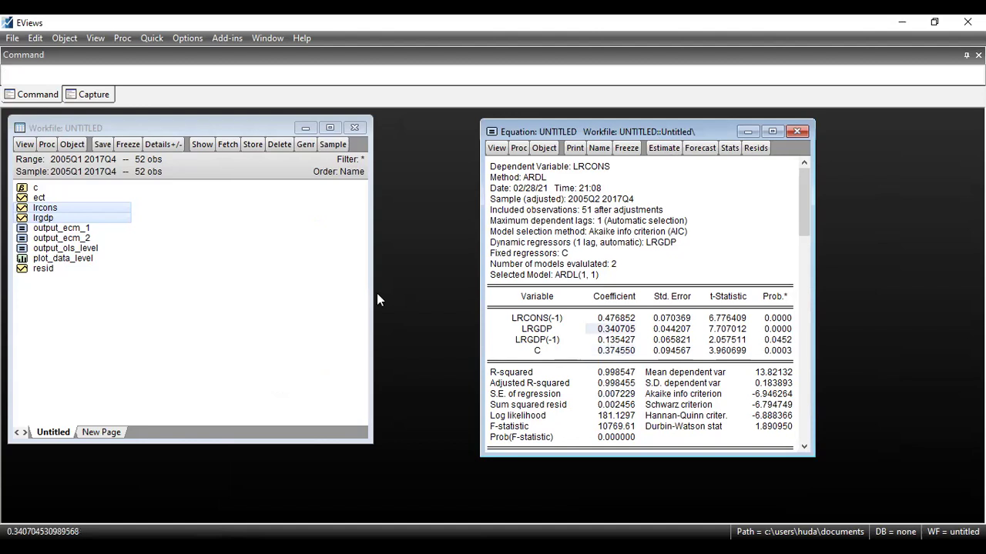
pyautogui.click(168, 259)
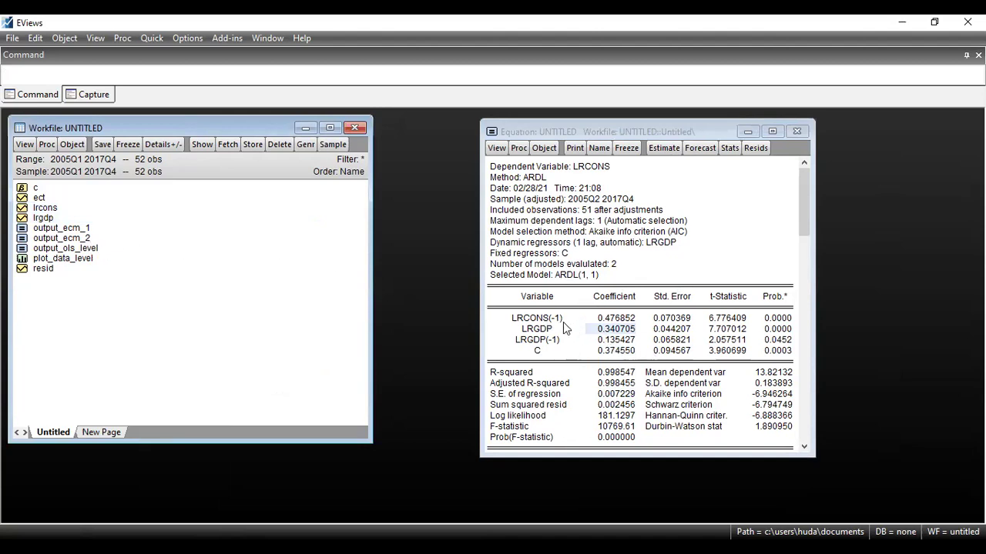
pyautogui.click(529, 135)
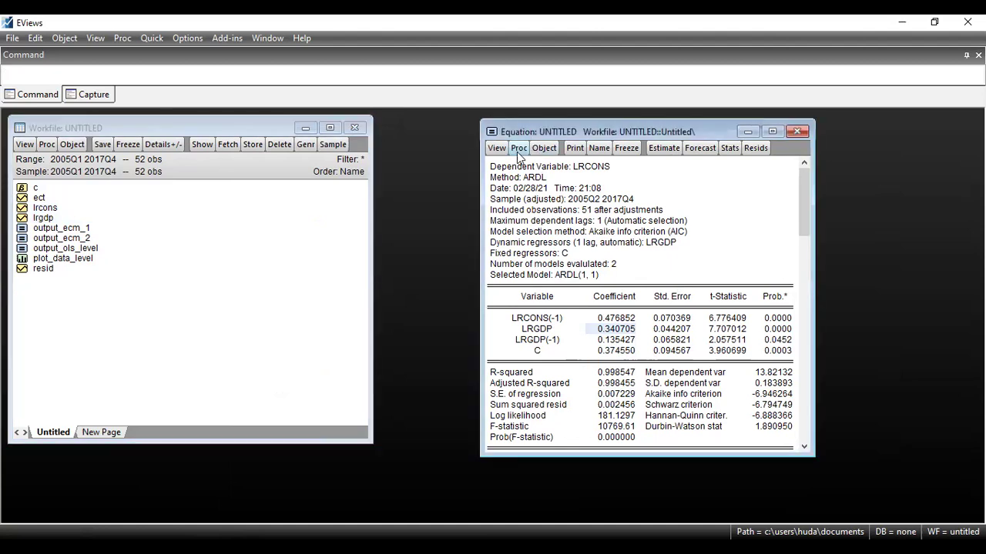
pyautogui.click(621, 166)
pyautogui.click(578, 171)
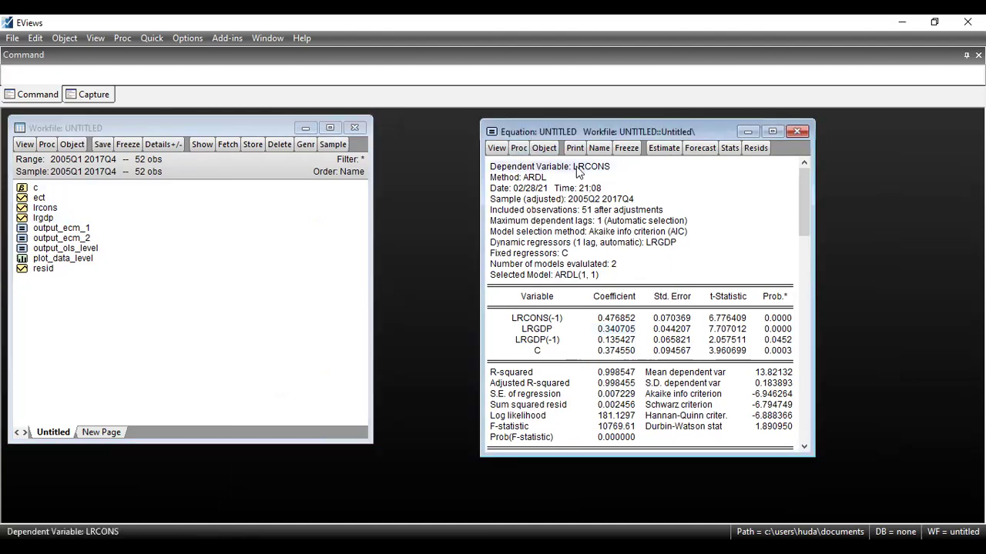
# Run the Bounds Test on the ARDL equation and read its null hypothesis
pyautogui.click(496, 148)
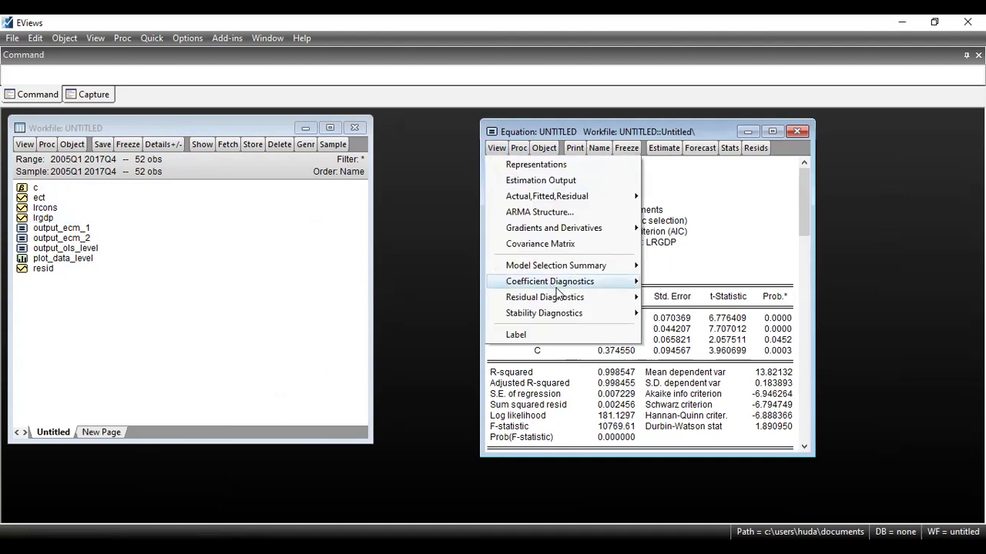
pyautogui.moveTo(564, 287)
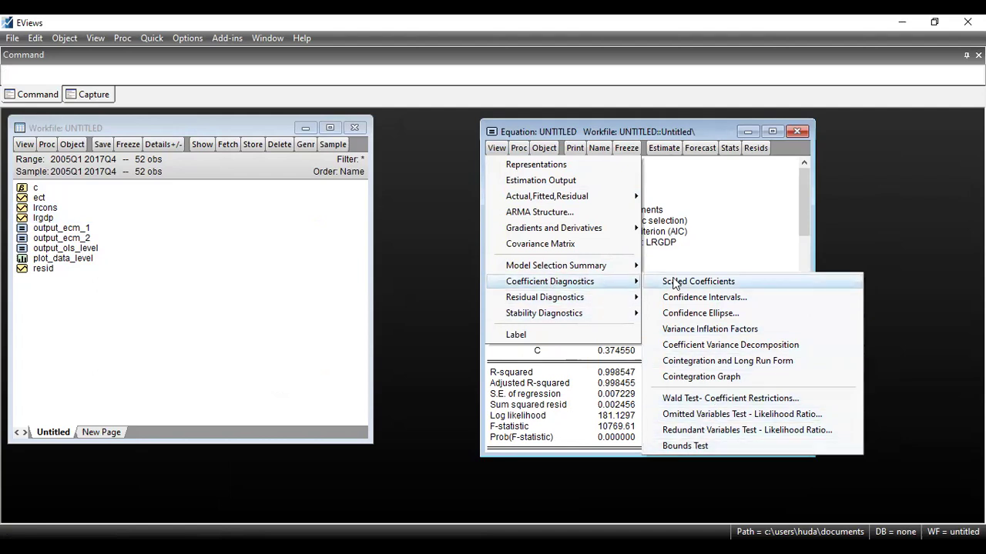
pyautogui.click(680, 446)
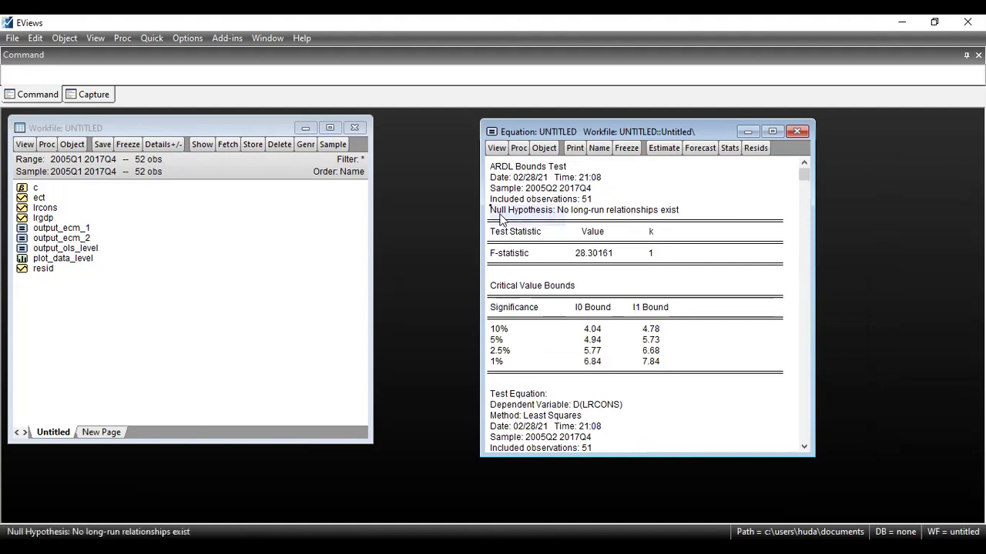
pyautogui.moveTo(700, 218); pyautogui.dragTo(567, 215)
pyautogui.click(567, 215)
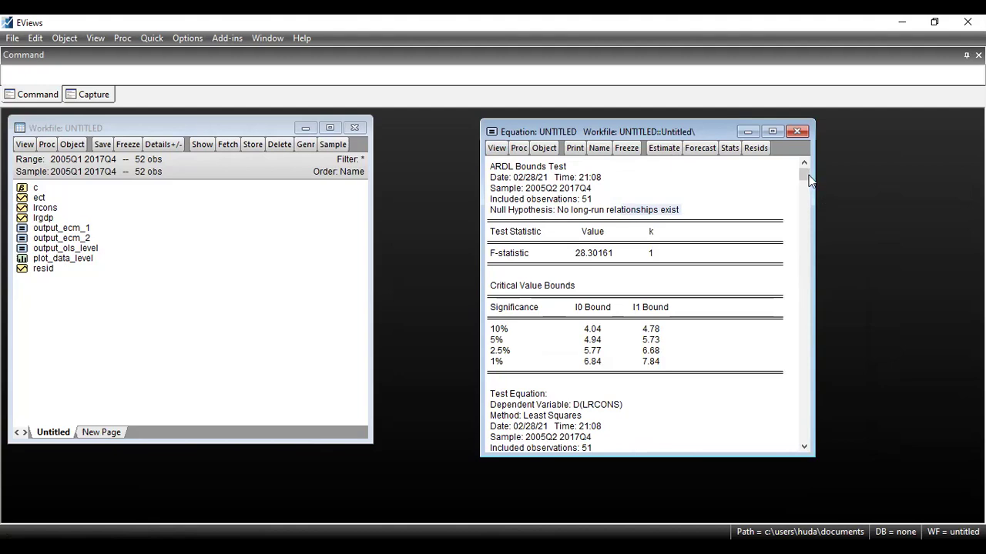
# Examine the F-statistic and the number of regressors k in the bounds test output
pyautogui.click(613, 256)
pyautogui.click(655, 255)
pyautogui.click(536, 255)
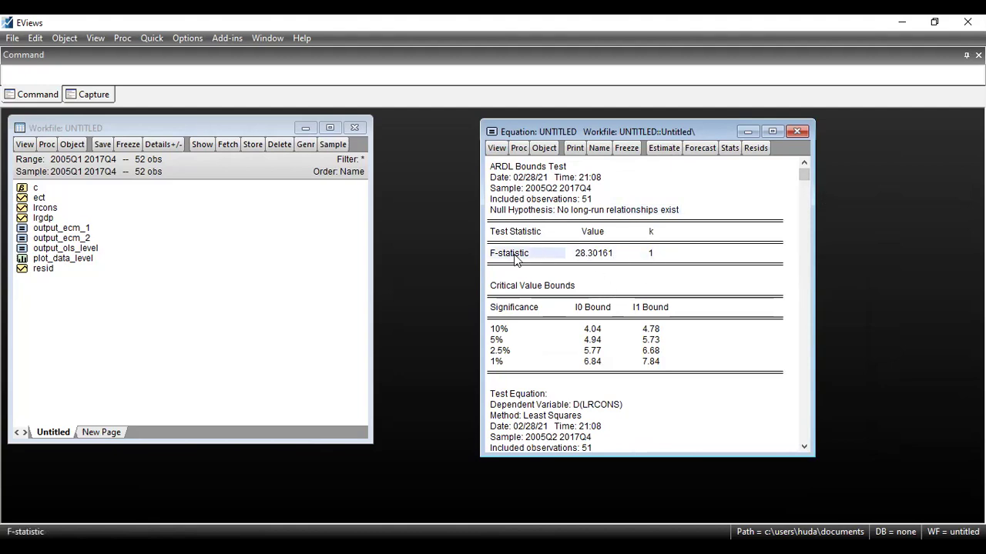
pyautogui.click(610, 257)
pyautogui.click(659, 234)
pyautogui.click(660, 255)
pyautogui.click(660, 232)
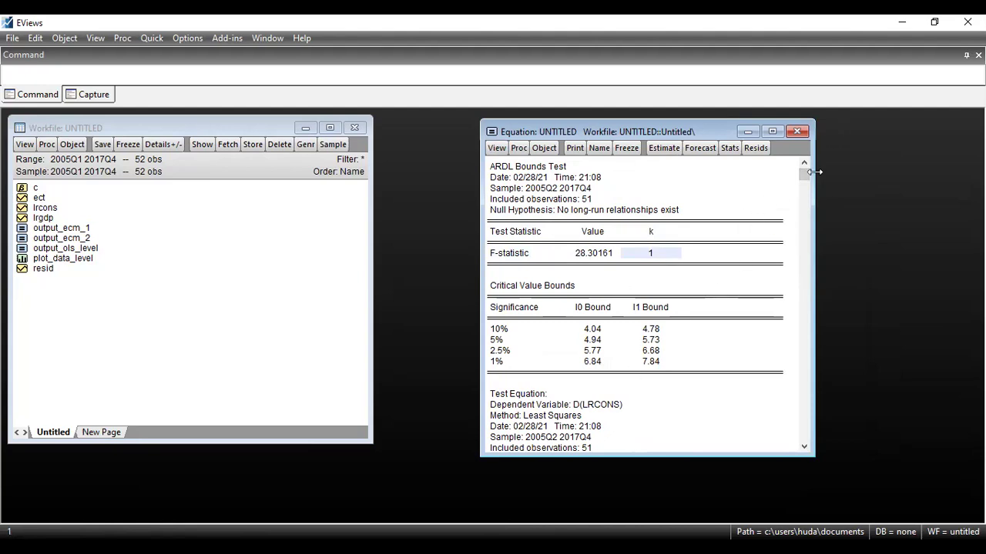
pyautogui.moveTo(809, 173); pyautogui.dragTo(808, 172)
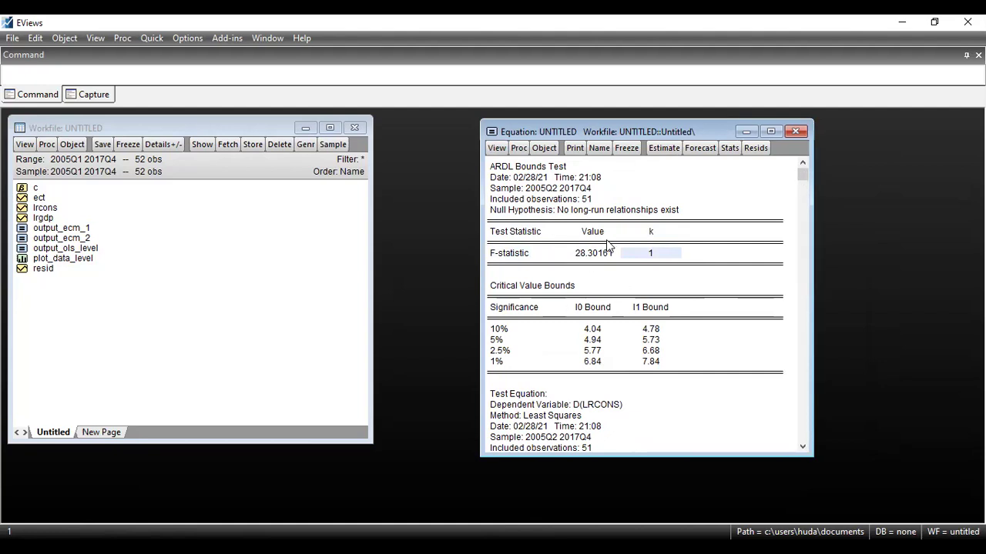
# Compare the bounds test F-statistic with the I1 Bound critical values from the 10% to the 1% significance level
pyautogui.click(590, 254)
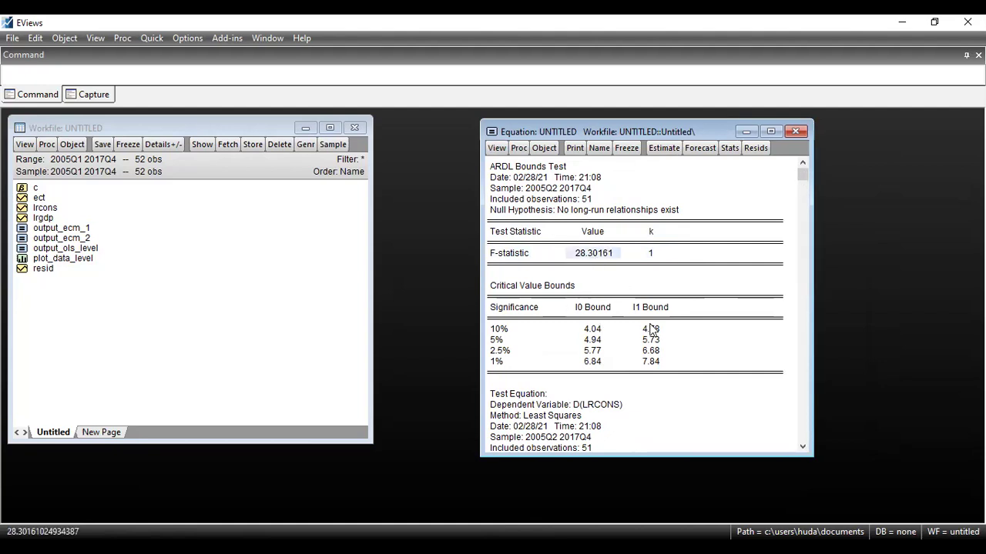
pyautogui.click(652, 331)
pyautogui.moveTo(652, 340); pyautogui.dragTo(655, 368)
pyautogui.click(654, 332)
pyautogui.click(619, 257)
# Compare the bounds test equation's coefficients with output_ecm_2 opened alongside it, and minimize output_ecm_2
pyautogui.moveTo(801, 177); pyautogui.dragTo(811, 250)
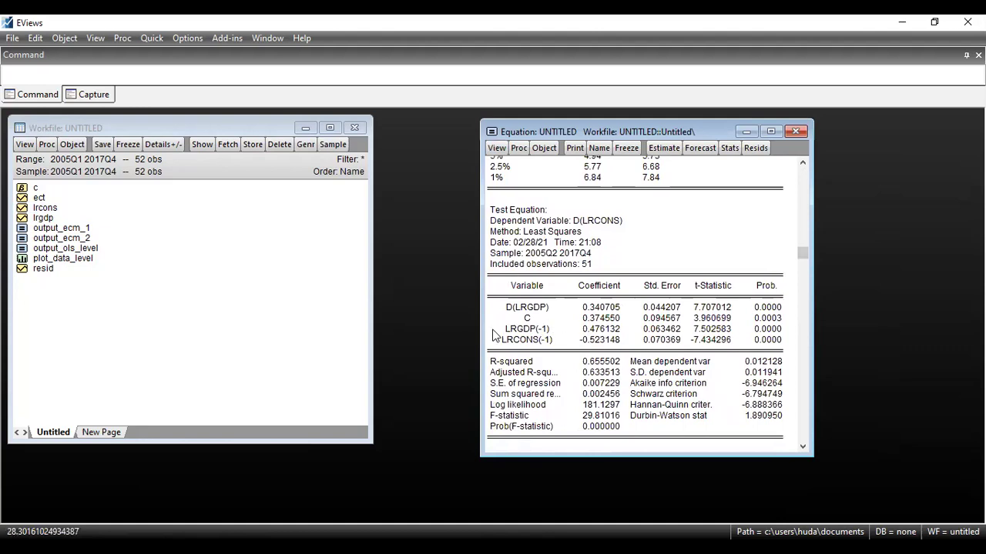
pyautogui.doubleClick(75, 238)
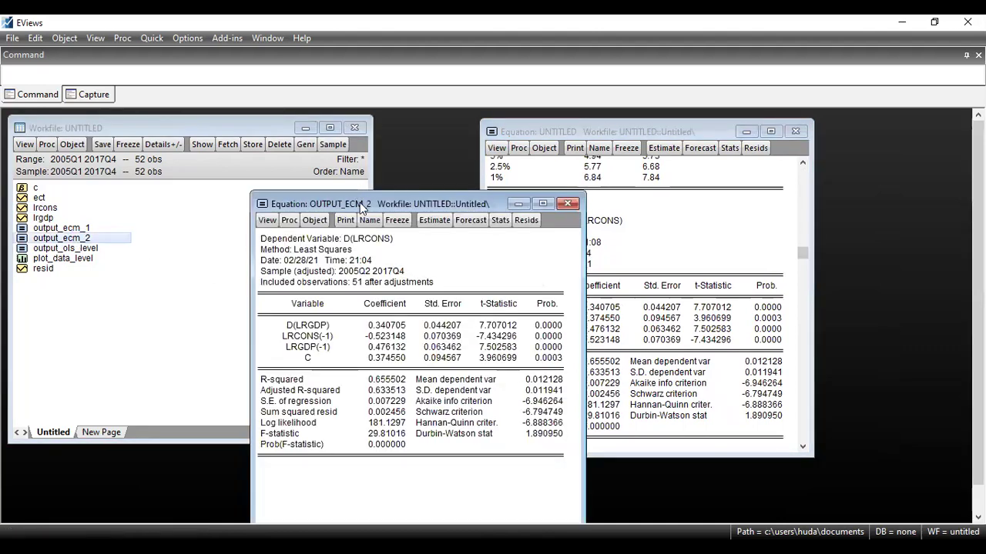
pyautogui.moveTo(359, 203); pyautogui.dragTo(246, 131)
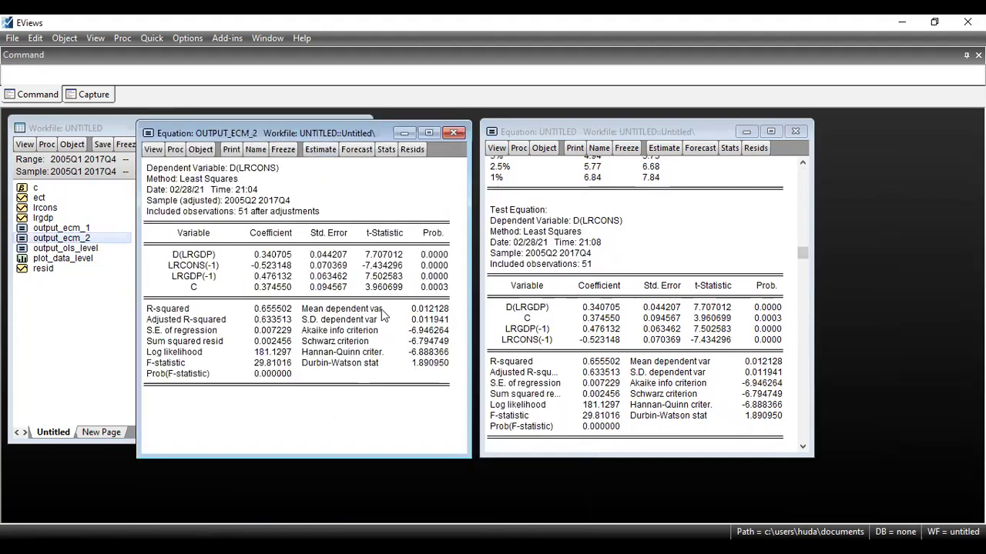
pyautogui.click(588, 308)
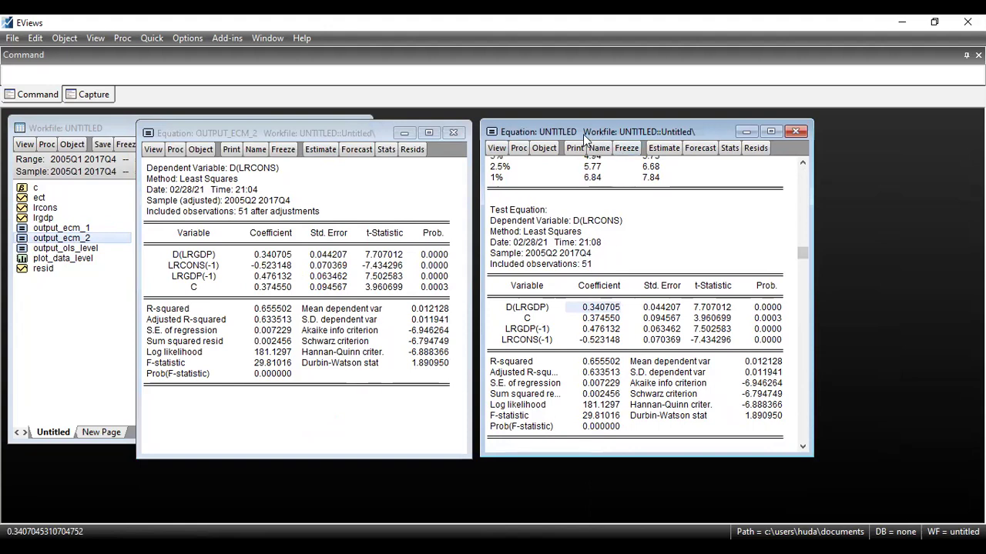
pyautogui.click(403, 134)
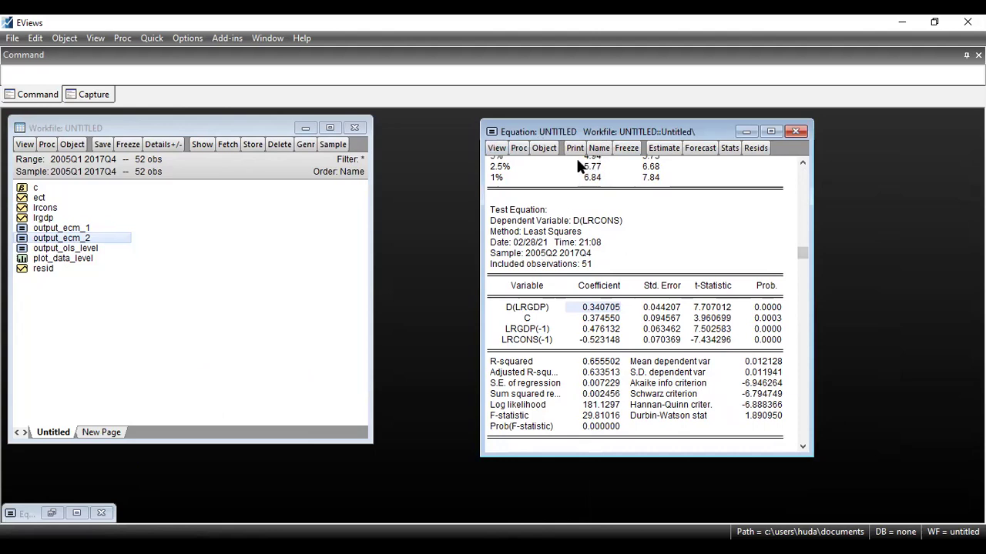
# Display the Cointegration and Long Run Form of the ARDL equation and locate its CointEq(-1) term
pyautogui.moveTo(801, 252); pyautogui.dragTo(810, 175)
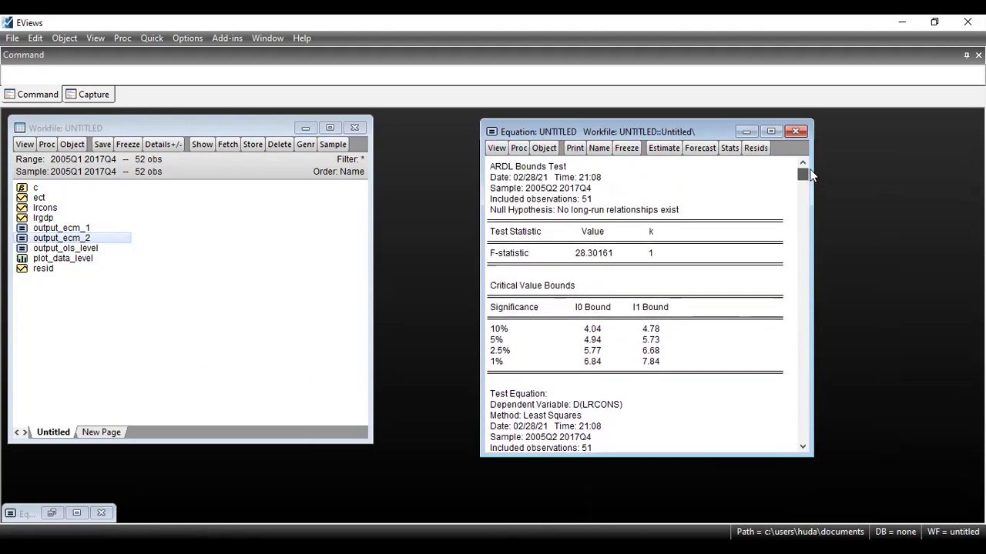
pyautogui.click(651, 258)
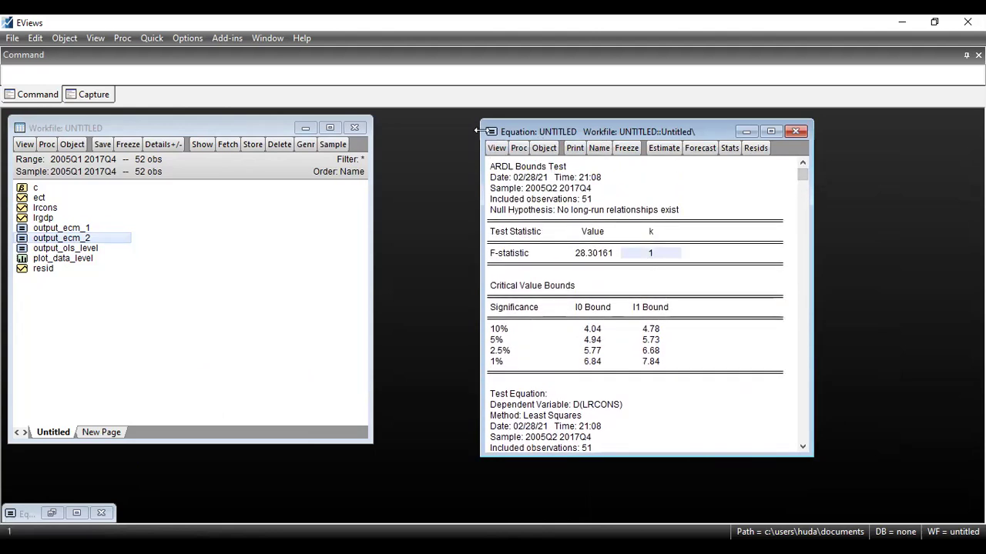
pyautogui.click(496, 148)
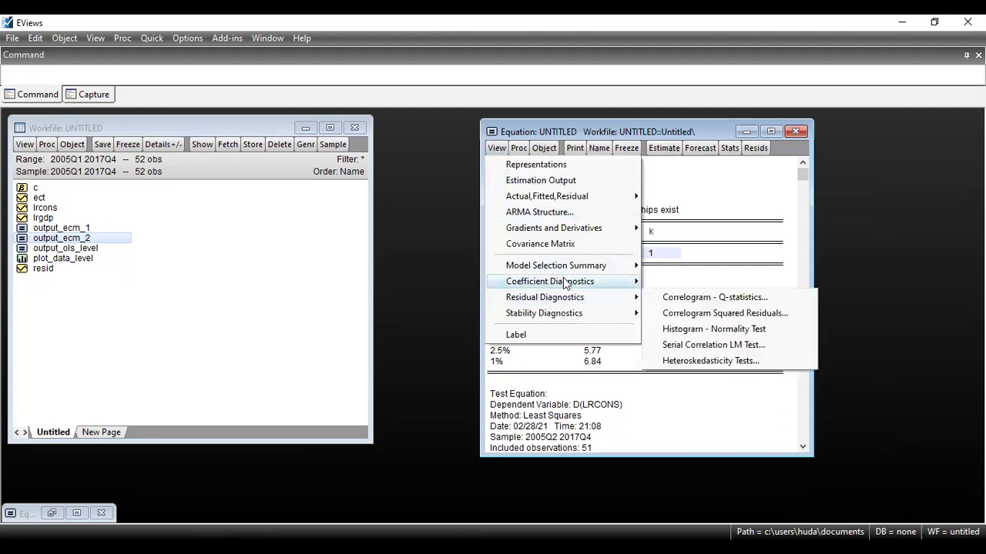
pyautogui.moveTo(565, 284)
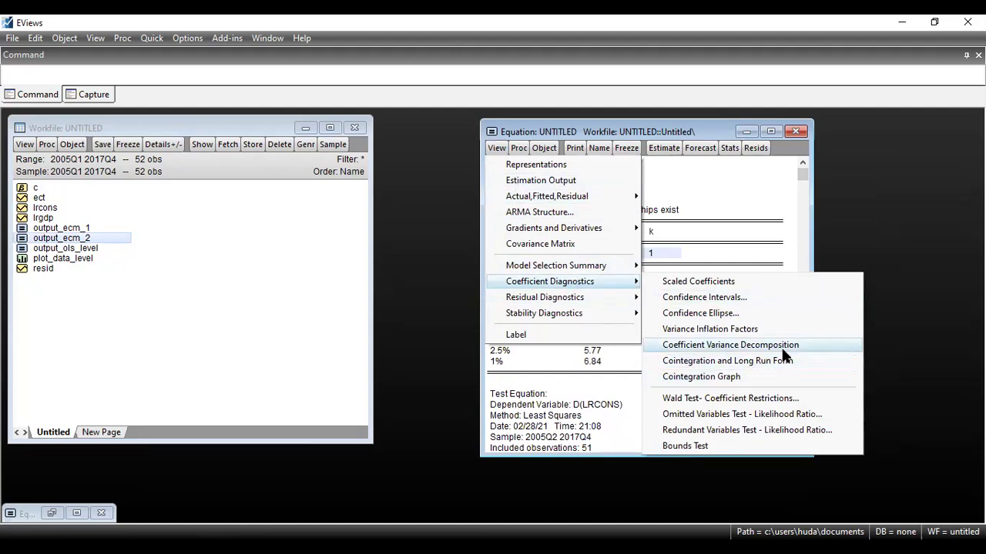
pyautogui.click(756, 360)
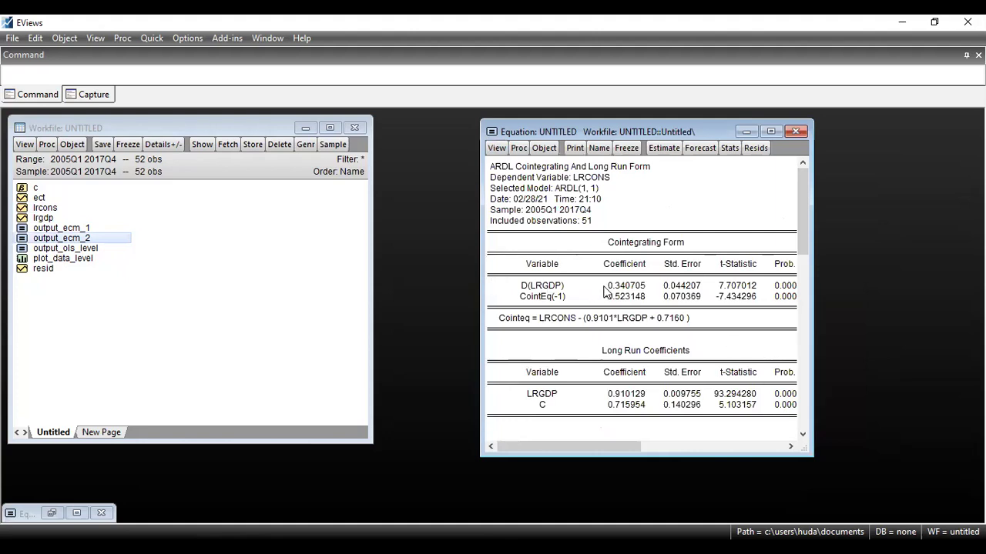
pyautogui.click(544, 298)
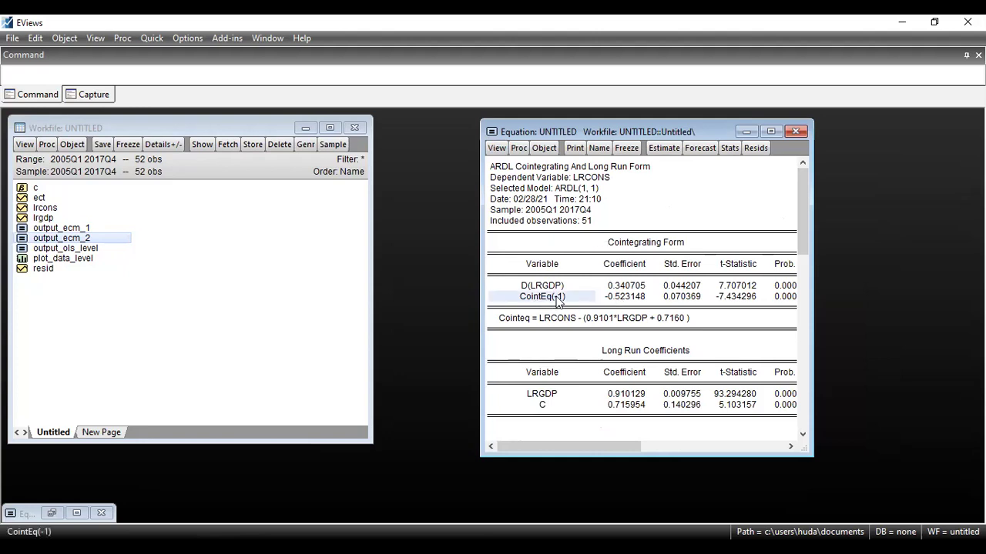
# Open output_ecm_1 beside the ARDL output and compare its ECT(-1) coefficient with the CointEq(-1) coefficient in the cointegrating form
pyautogui.doubleClick(80, 226)
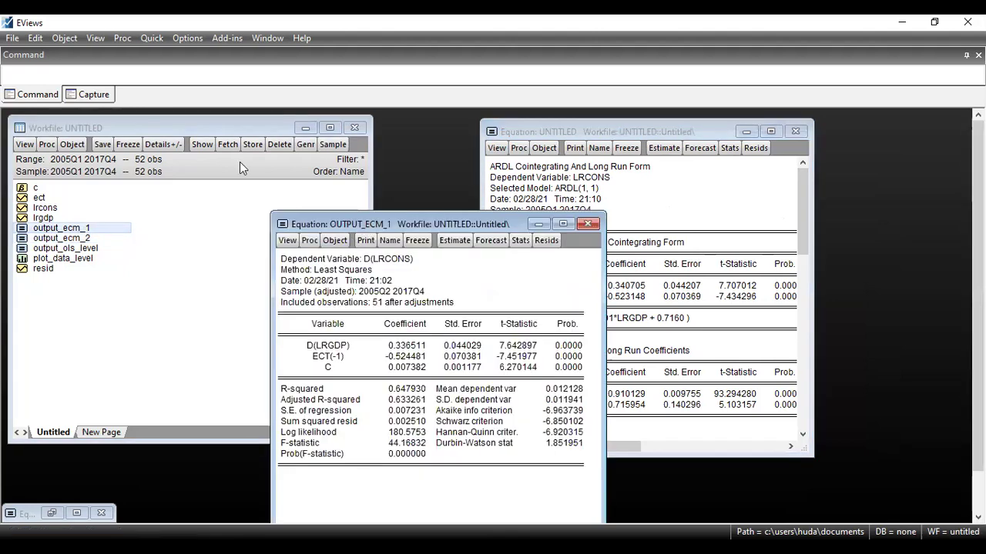
pyautogui.moveTo(372, 224); pyautogui.dragTo(239, 162)
pyautogui.click(626, 292)
pyautogui.click(625, 285)
pyautogui.click(625, 296)
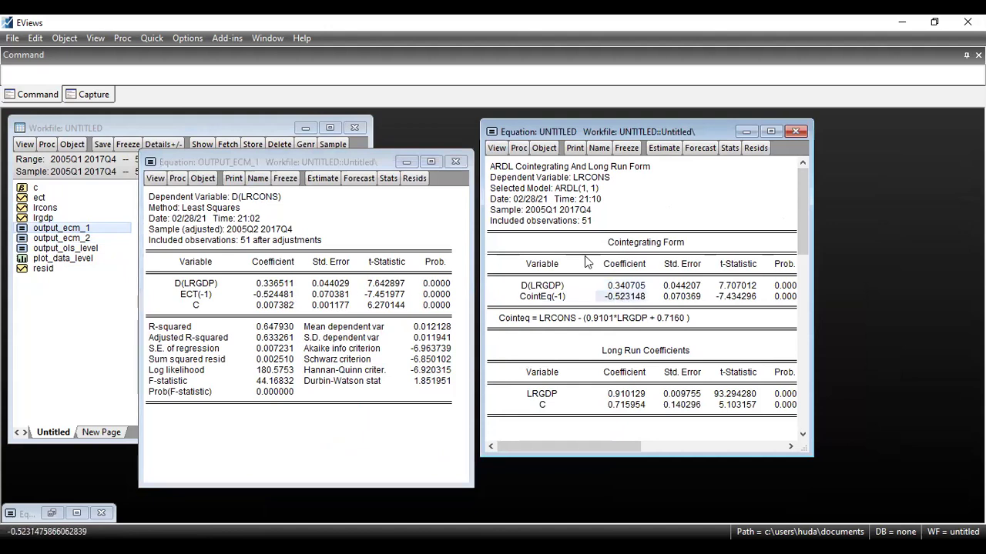
pyautogui.click(630, 285)
pyautogui.click(626, 300)
pyautogui.click(279, 297)
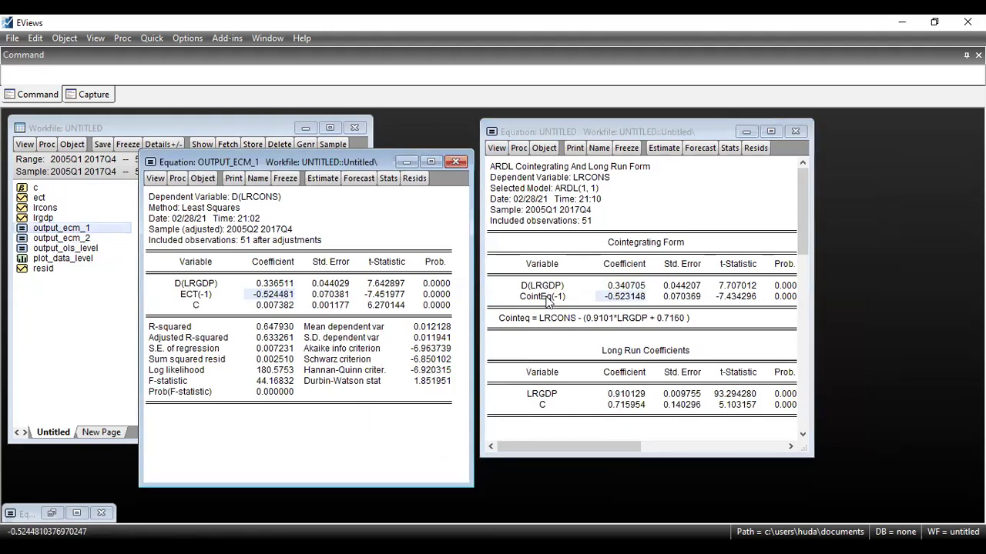
pyautogui.click(540, 294)
pyautogui.click(621, 300)
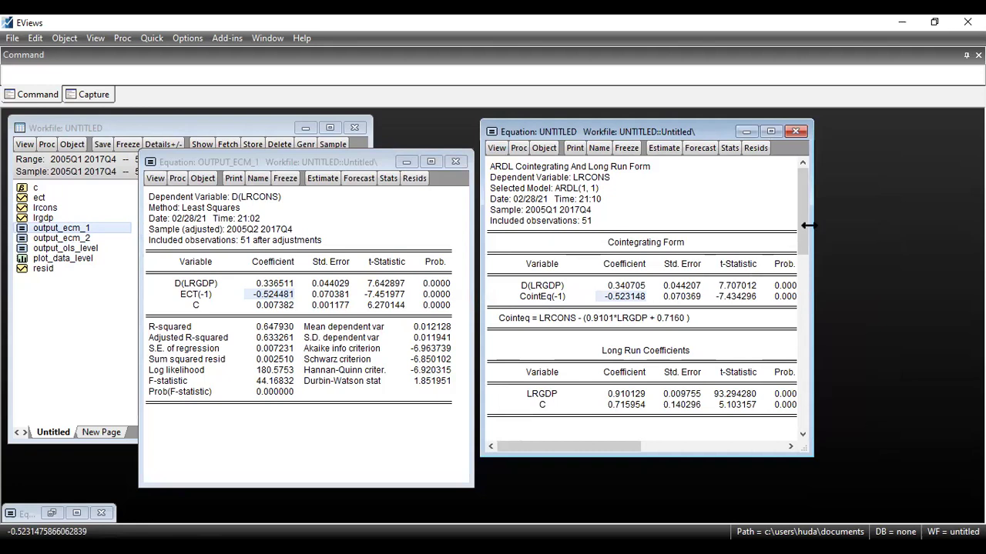
# Show the ARDL long run coefficients and restore the output_ecm_2 equation, placing it beside them
pyautogui.click(804, 264)
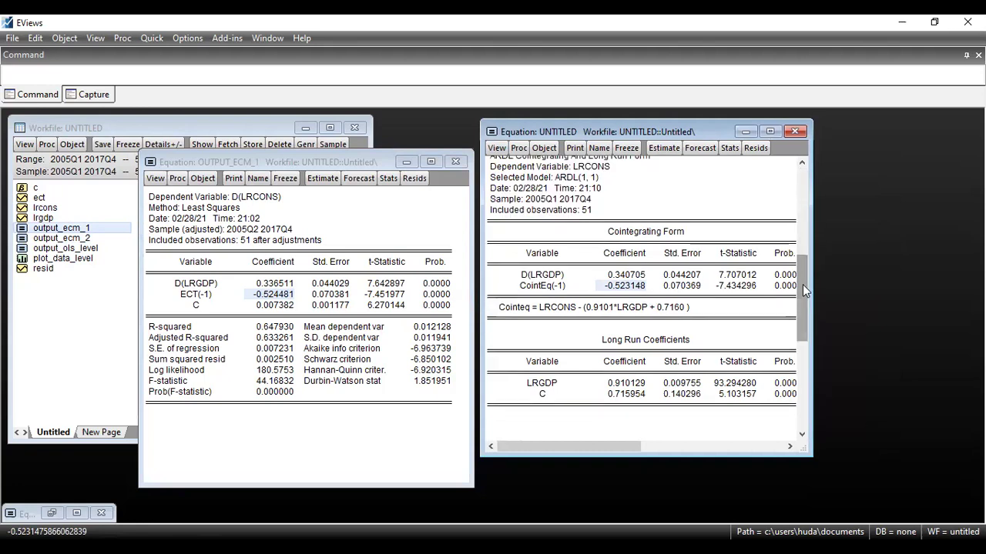
pyautogui.click(662, 339)
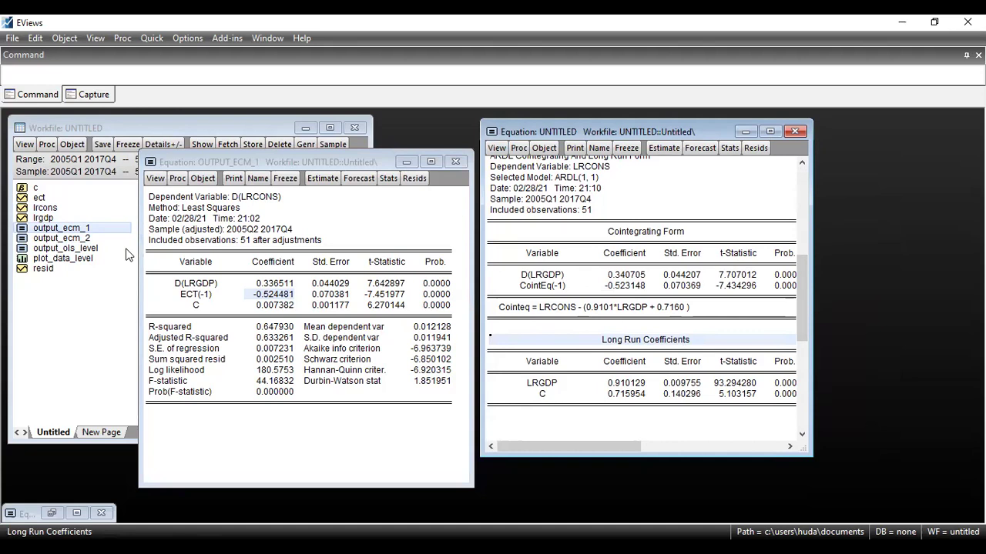
pyautogui.click(86, 242)
pyautogui.doubleClick(86, 243)
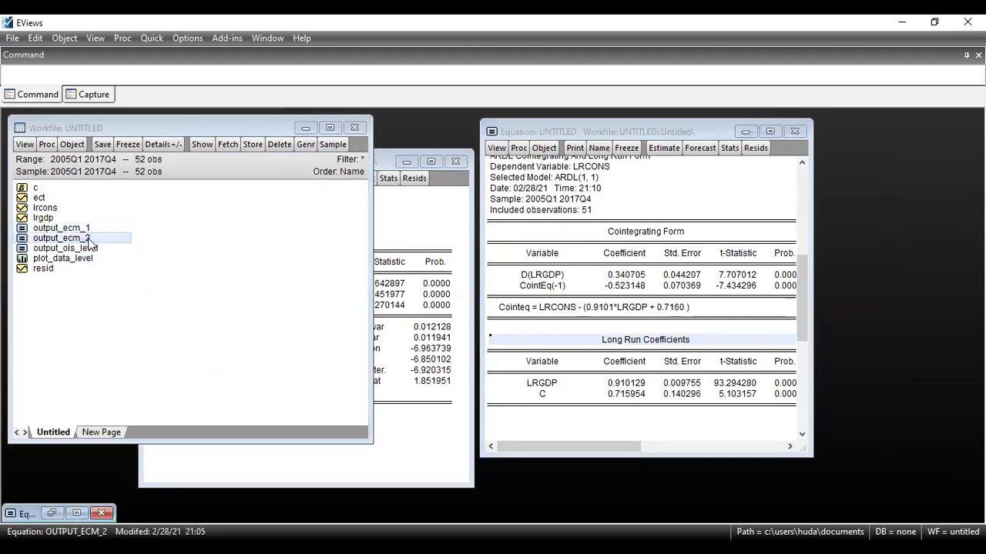
pyautogui.click(53, 513)
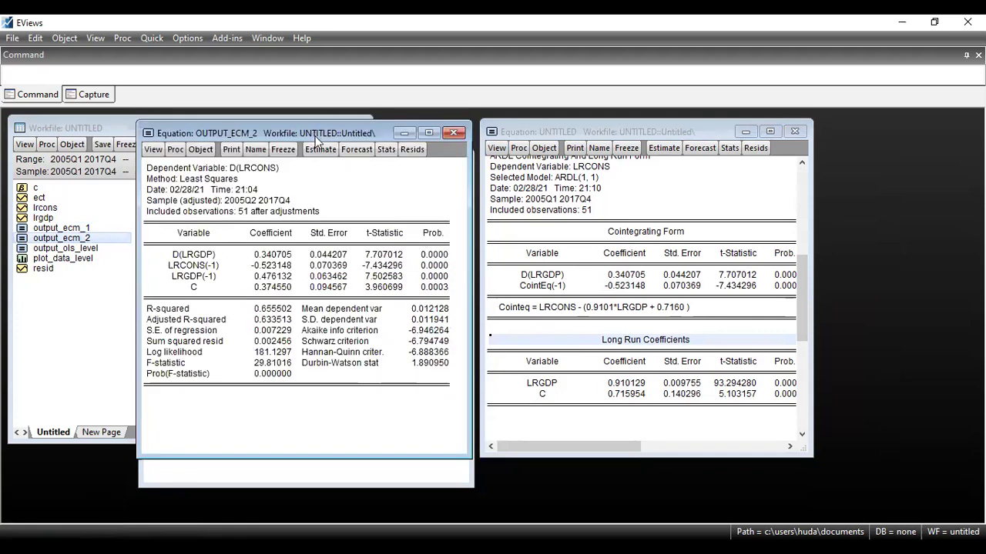
pyautogui.moveTo(316, 139); pyautogui.dragTo(318, 252)
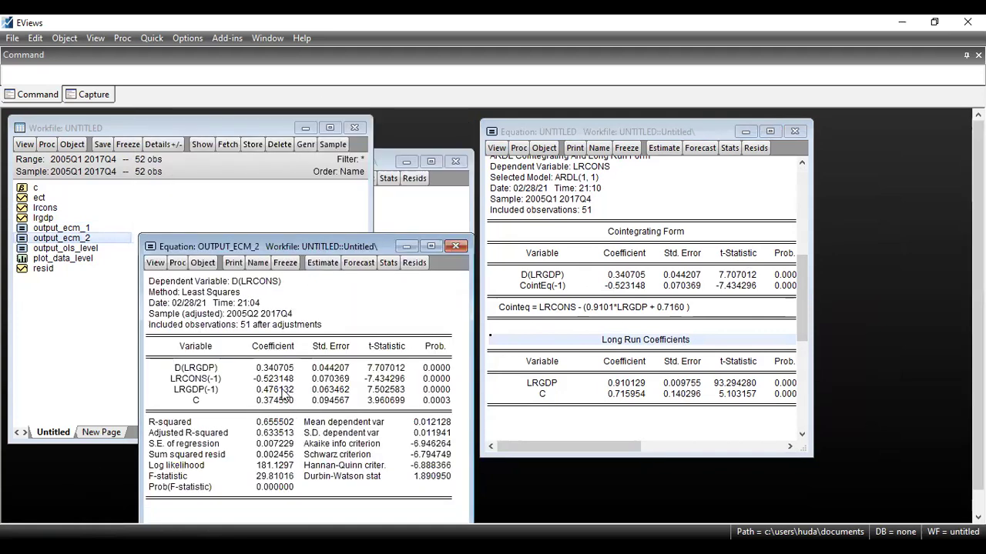
# Compare the LRCONS(-1) and LRGDP(-1) coefficients of output_ecm_2 with the ARDL long run coefficient of LRGDP
pyautogui.click(277, 380)
pyautogui.click(277, 390)
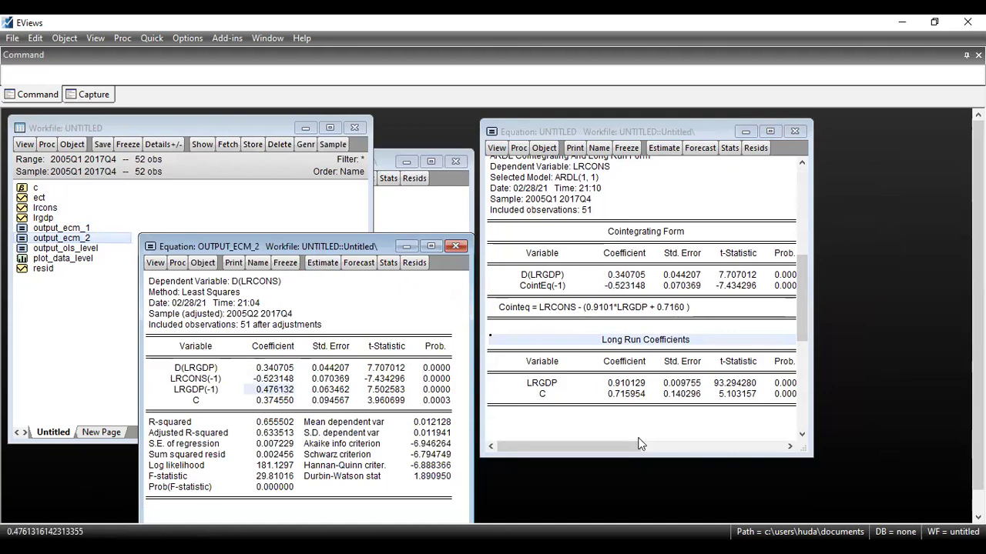
pyautogui.click(620, 385)
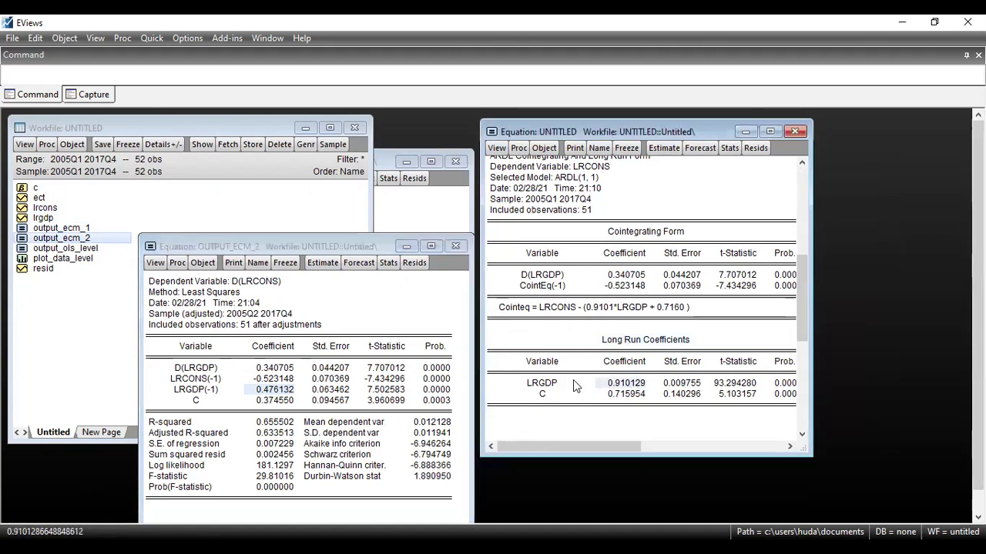
pyautogui.click(553, 377)
pyautogui.click(617, 389)
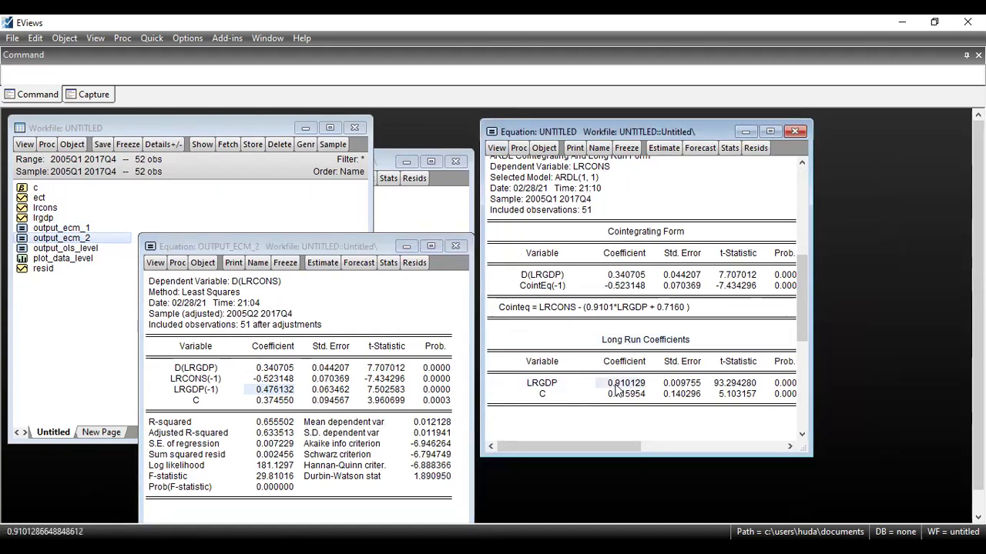
pyautogui.click(556, 384)
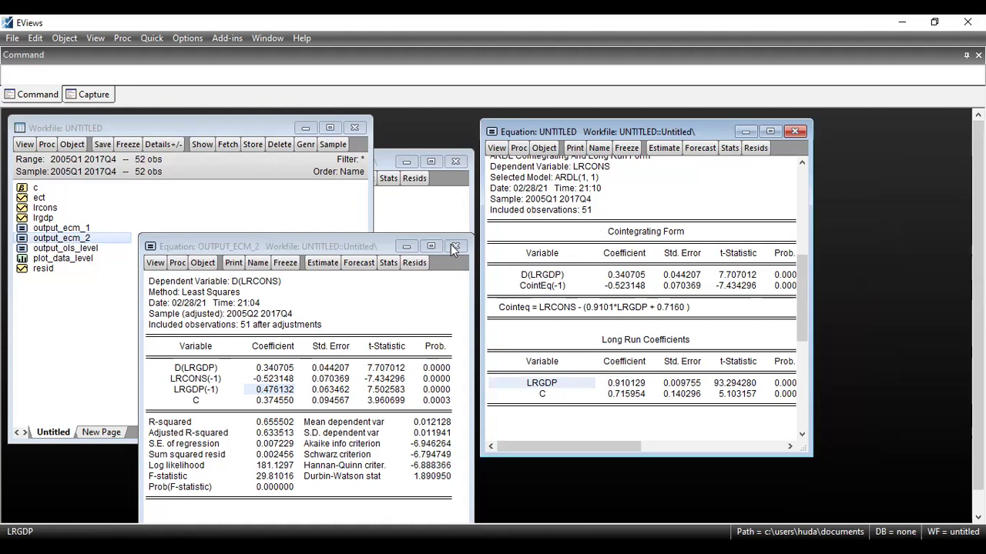
# Close the output_ecm_2 equation and shift the ARDL equation window slightly away from the remaining windows
pyautogui.click(330, 247)
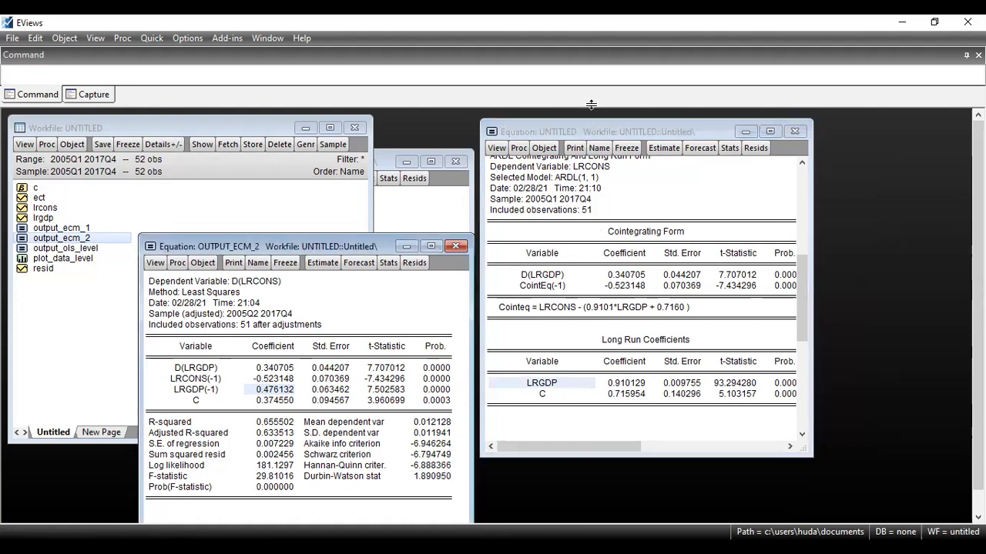
pyautogui.click(575, 128)
pyautogui.click(456, 246)
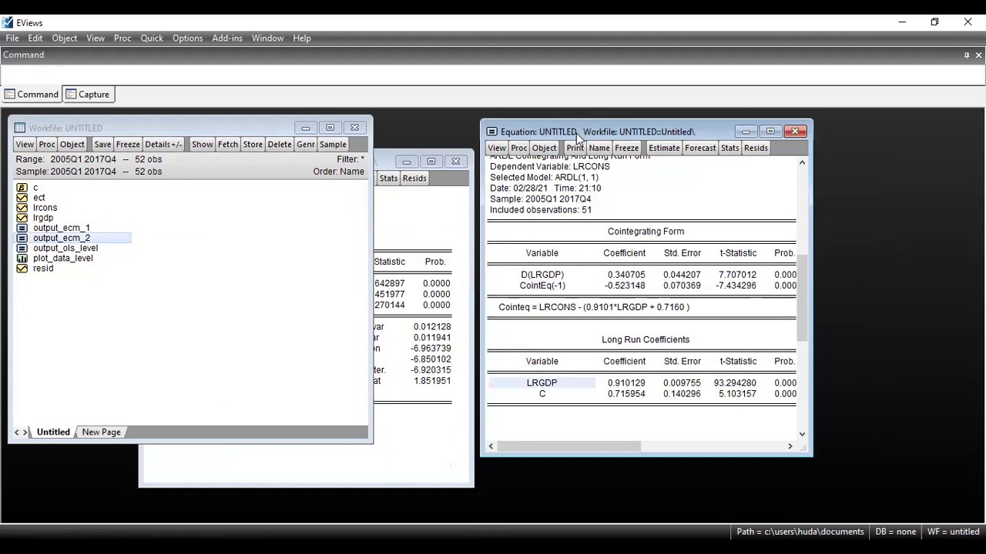
pyautogui.moveTo(575, 133); pyautogui.dragTo(586, 137)
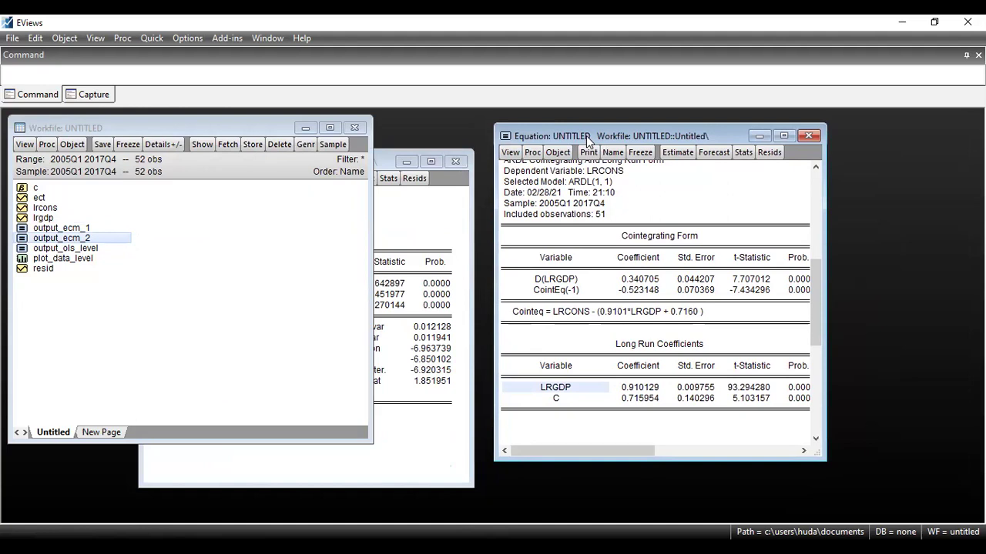
# Run the Breusch-Pagan-Godfrey heteroskedasticity test on the ARDL equation with its default regressors and check the F-statistic probability
pyautogui.moveTo(589, 137); pyautogui.dragTo(605, 138)
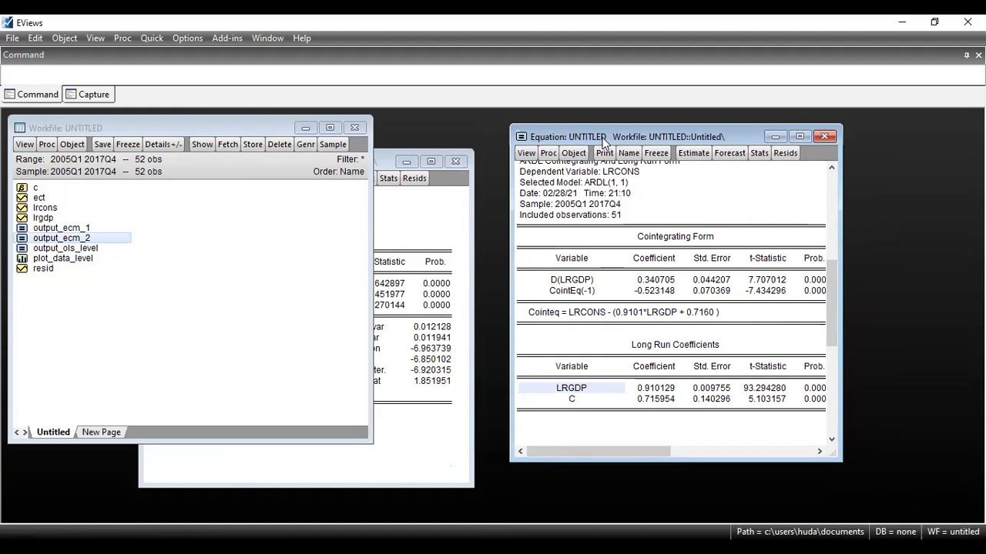
pyautogui.moveTo(570, 136); pyautogui.dragTo(585, 137)
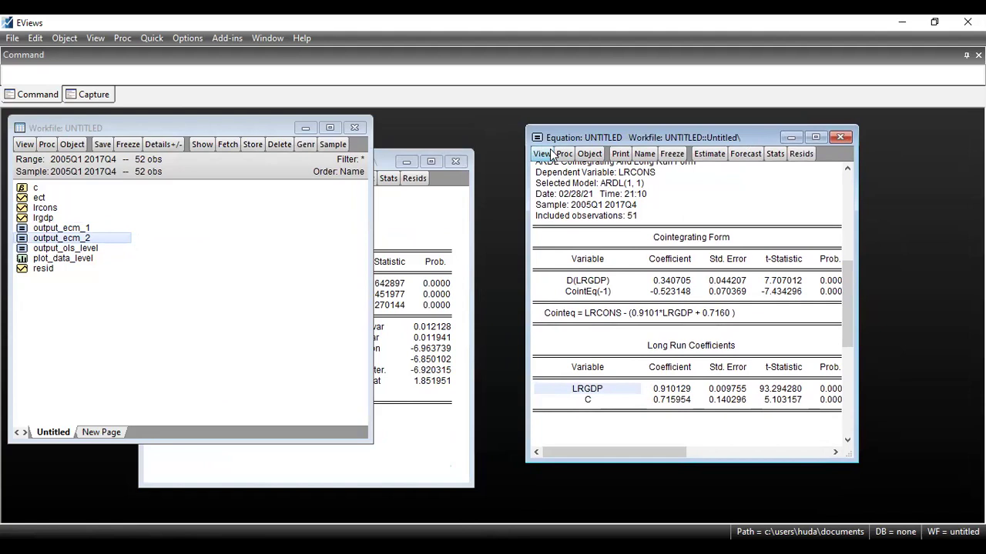
pyautogui.click(550, 154)
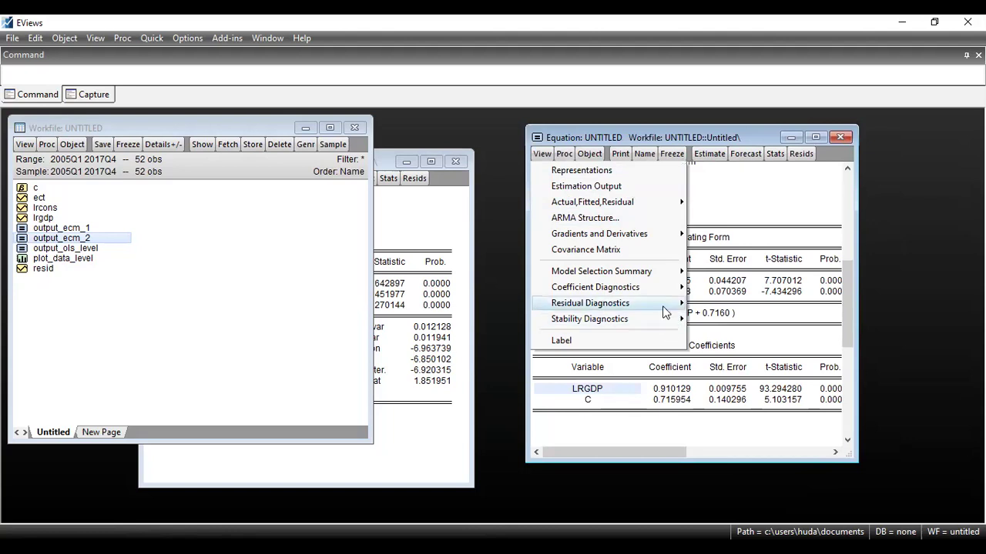
pyautogui.moveTo(664, 303)
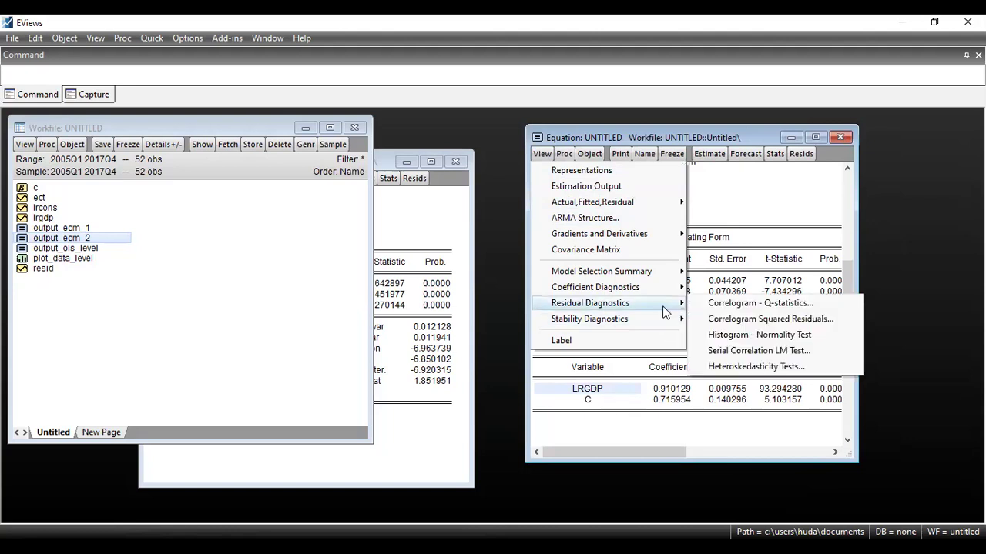
pyautogui.click(713, 364)
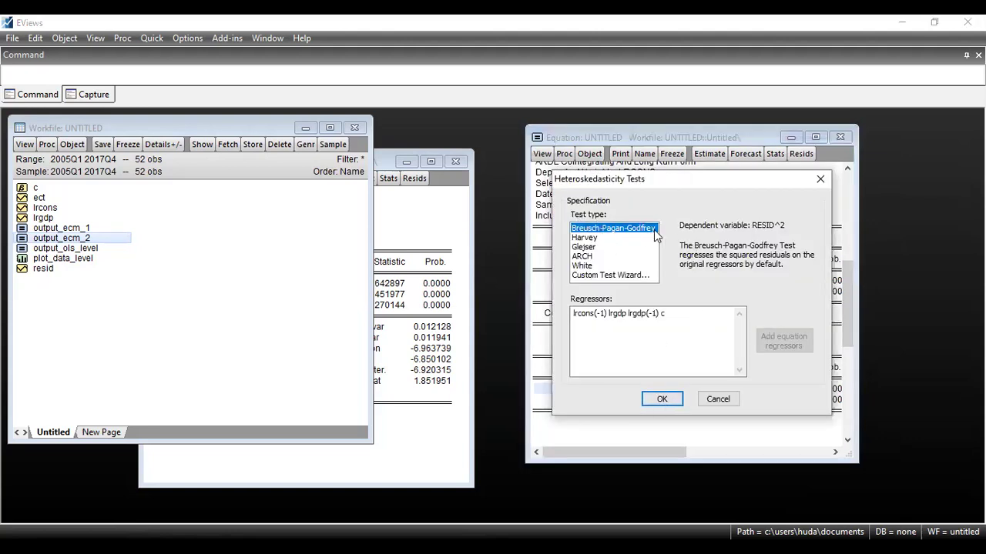
pyautogui.click(663, 399)
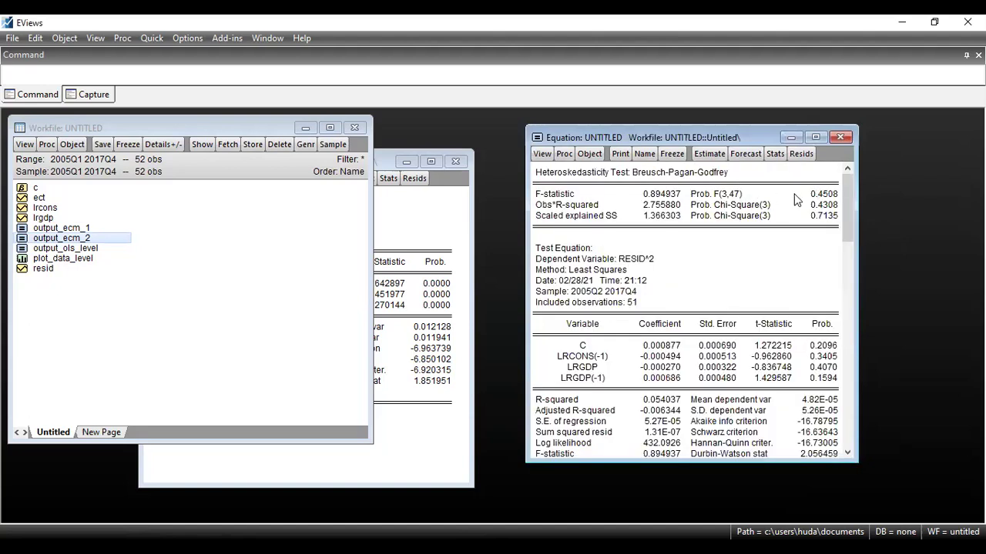
pyautogui.click(831, 194)
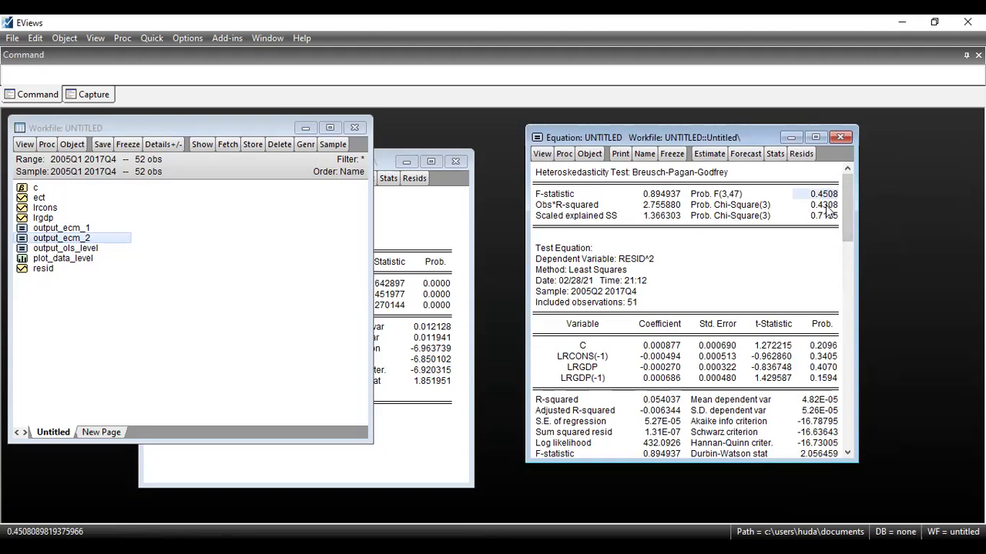
# Run the serial correlation LM test on the ARDL residuals with 2 lags and check the F and Chi-Square probabilities
pyautogui.click(539, 154)
pyautogui.moveTo(605, 303)
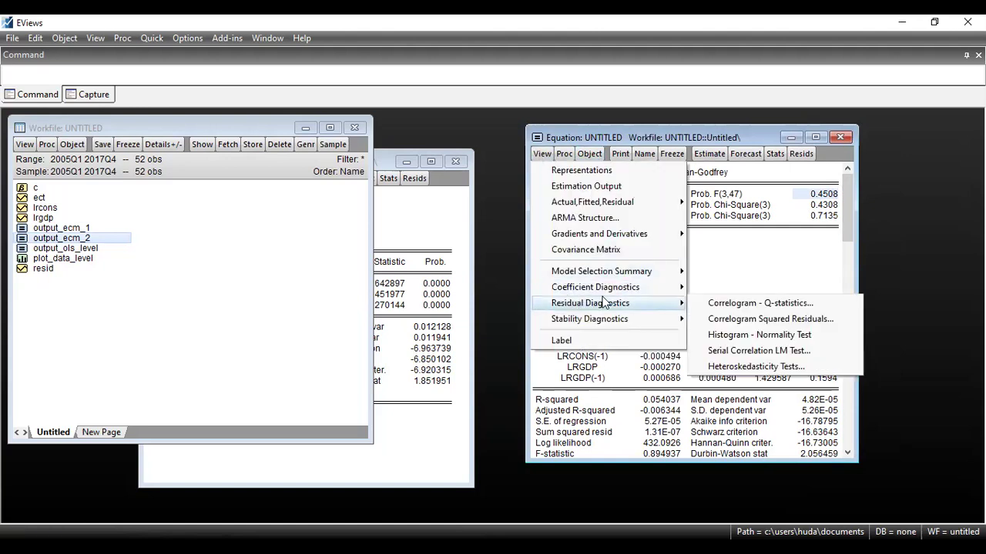
pyautogui.click(753, 351)
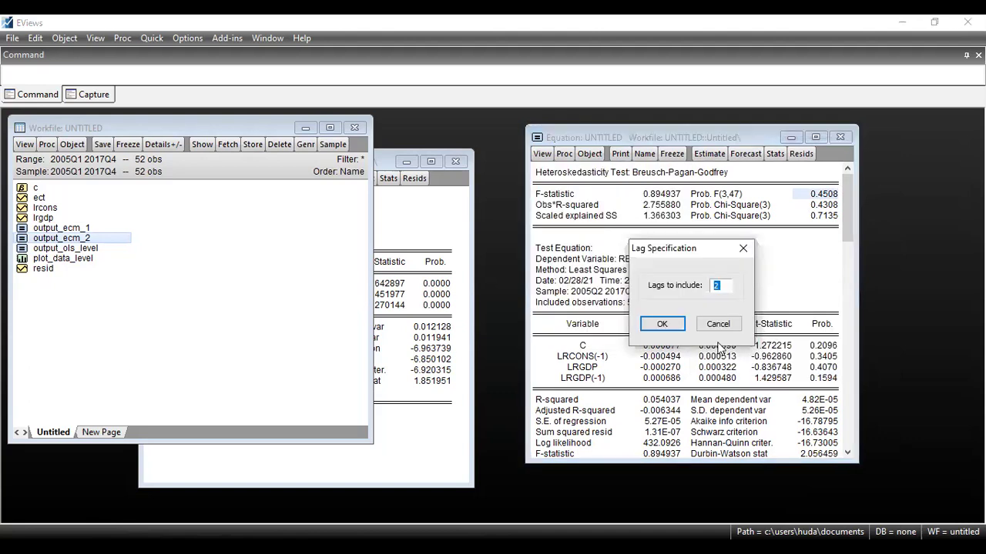
pyautogui.click(664, 324)
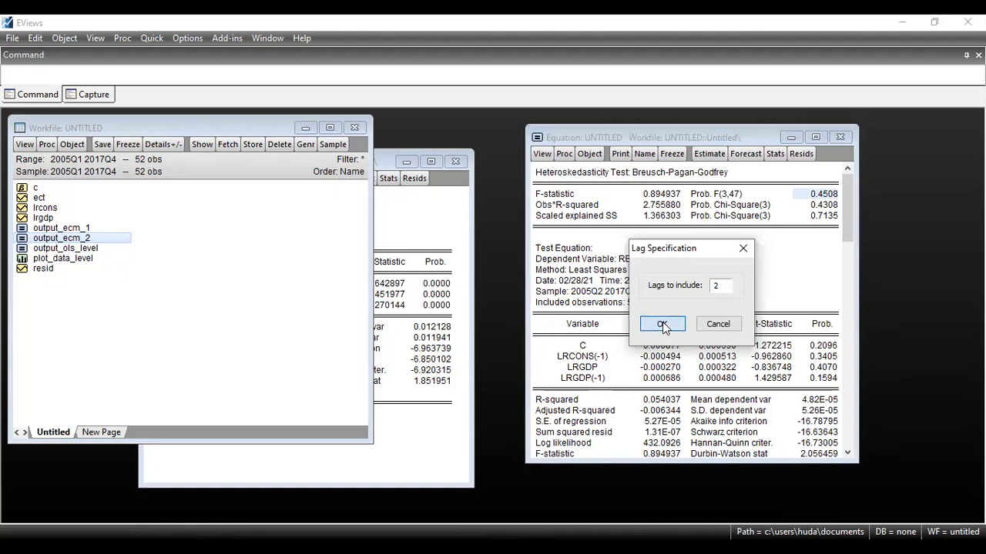
pyautogui.click(813, 196)
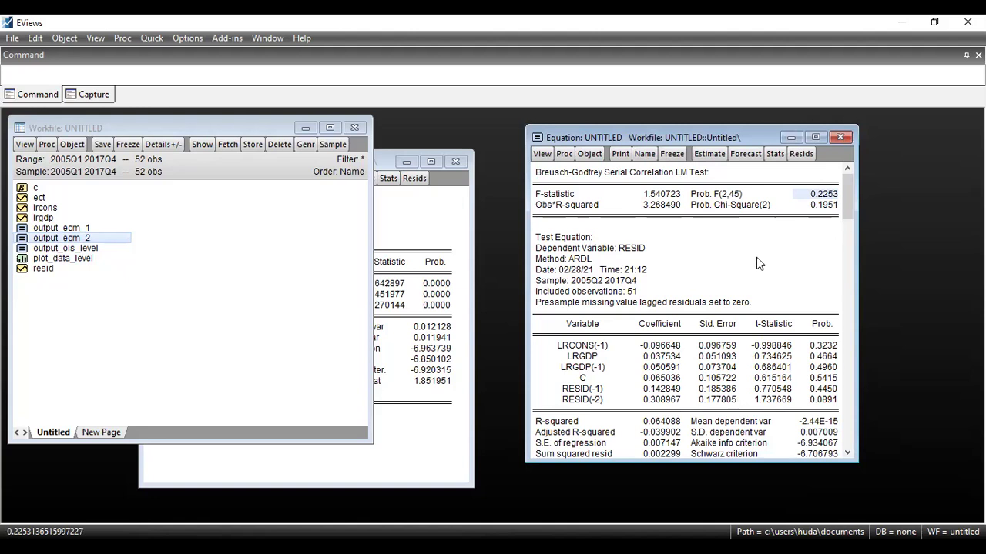
pyautogui.click(824, 205)
pyautogui.click(825, 195)
# Display the ARDL cointegration and long run form and widen the equation window to show the full Prob. column
pyautogui.click(542, 154)
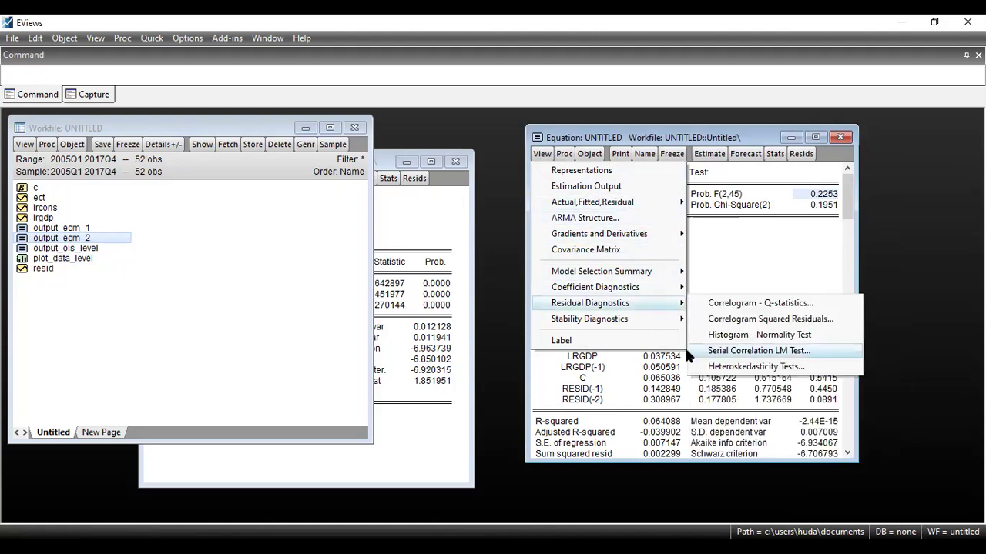
pyautogui.moveTo(652, 288)
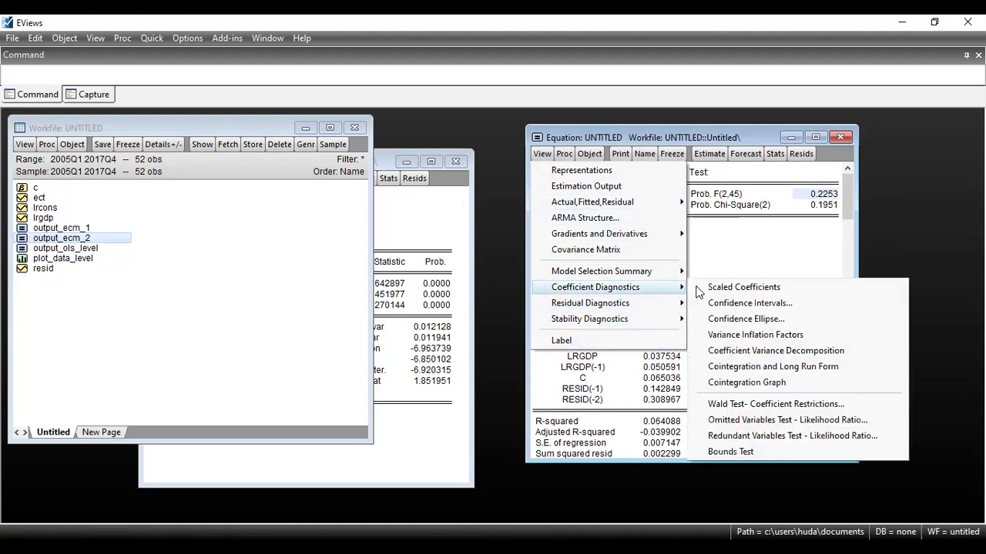
pyautogui.click(739, 368)
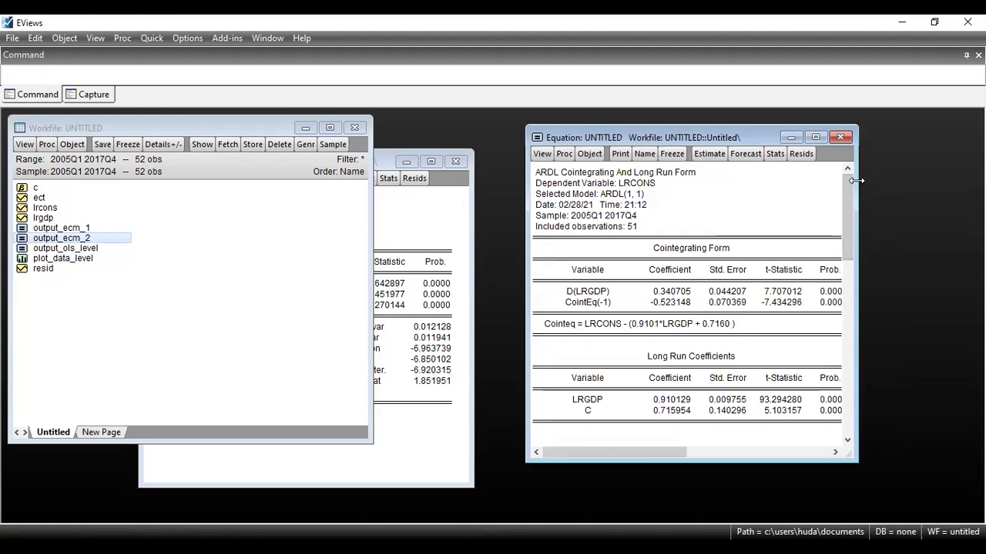
pyautogui.moveTo(857, 181); pyautogui.dragTo(870, 182)
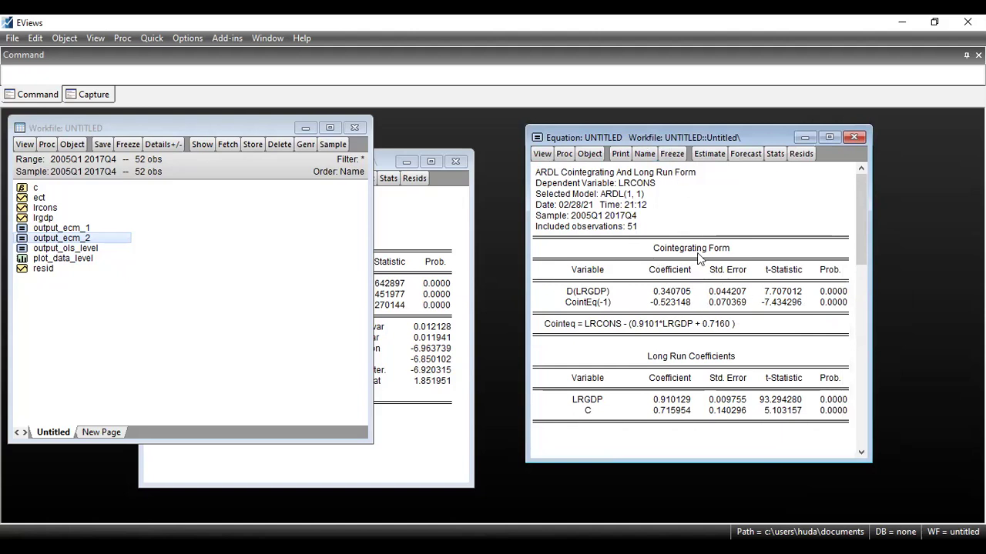
# Examine the coefficient and probability of CointEq(-1) in the cointegrating form
pyautogui.click(681, 304)
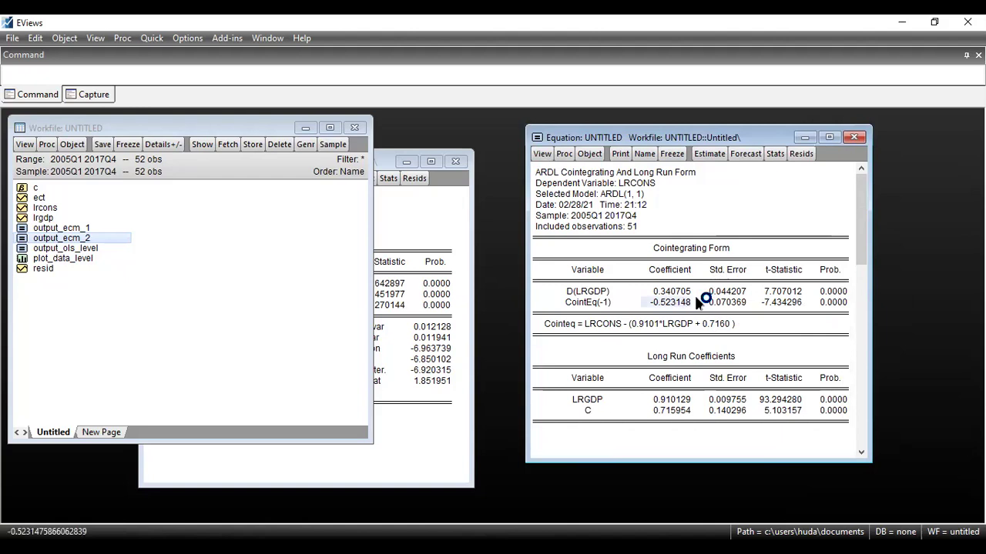
pyautogui.click(587, 296)
pyautogui.click(598, 303)
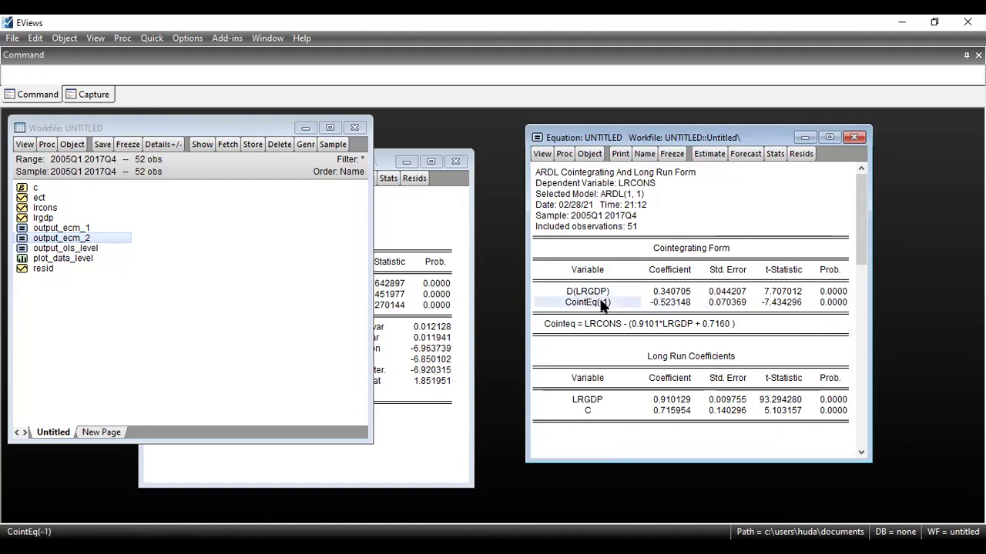
pyautogui.click(682, 303)
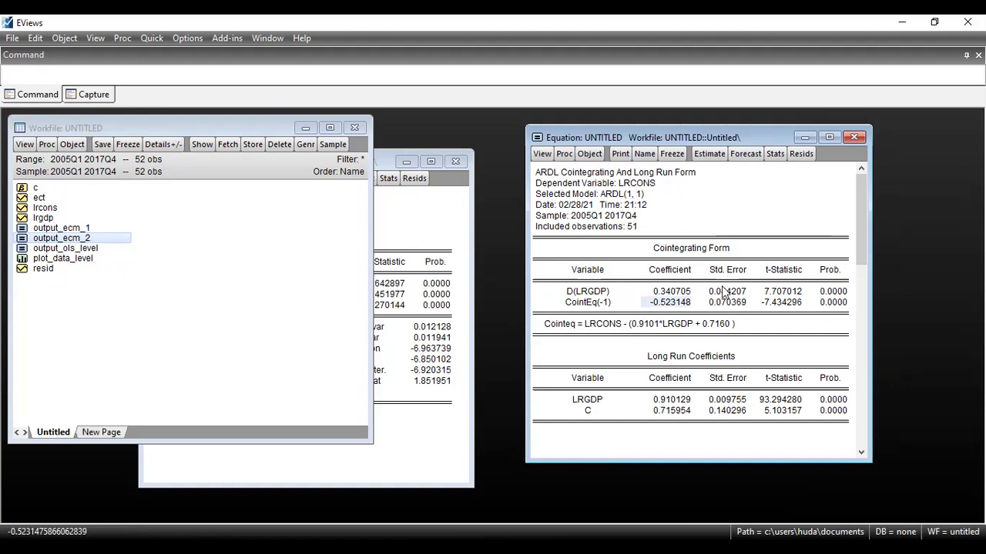
pyautogui.click(834, 305)
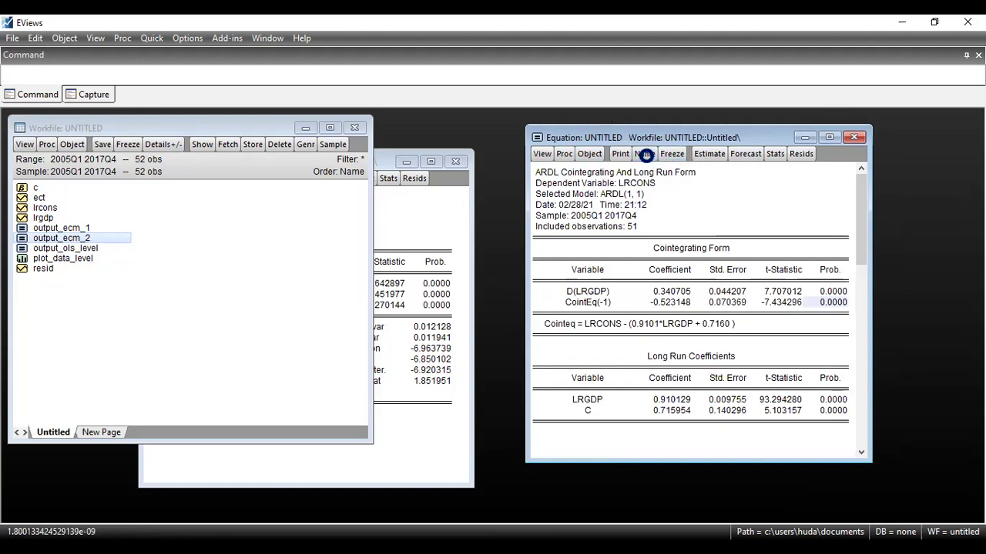
# Name the ARDL equation output_ardl so it is stored in the workfile
pyautogui.click(645, 154)
pyautogui.write('o')
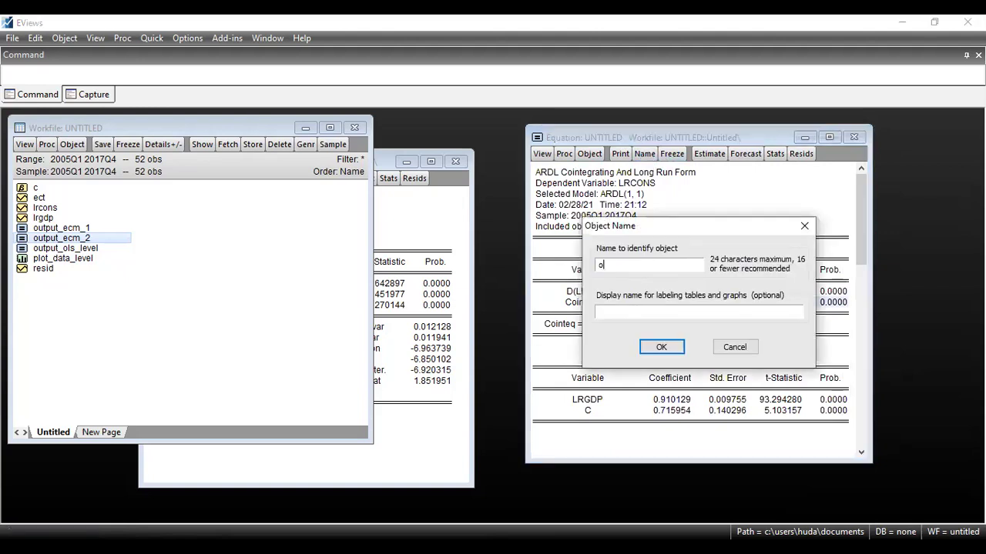
pyautogui.write('utput_ardl')
pyautogui.click(661, 347)
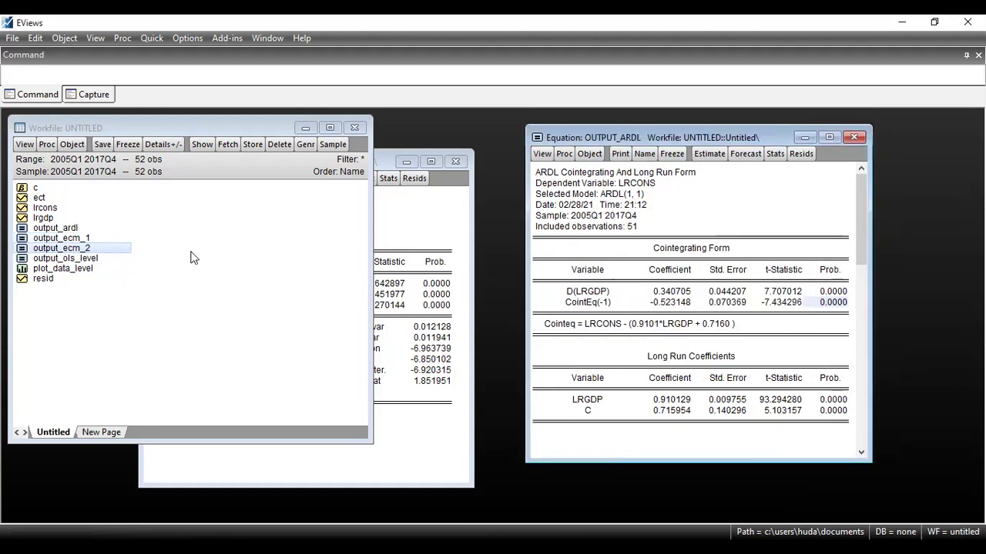
# Place the output_ecm_1 and output_ardl equation windows side by side and bring the workfile window to the front
pyautogui.click(221, 125)
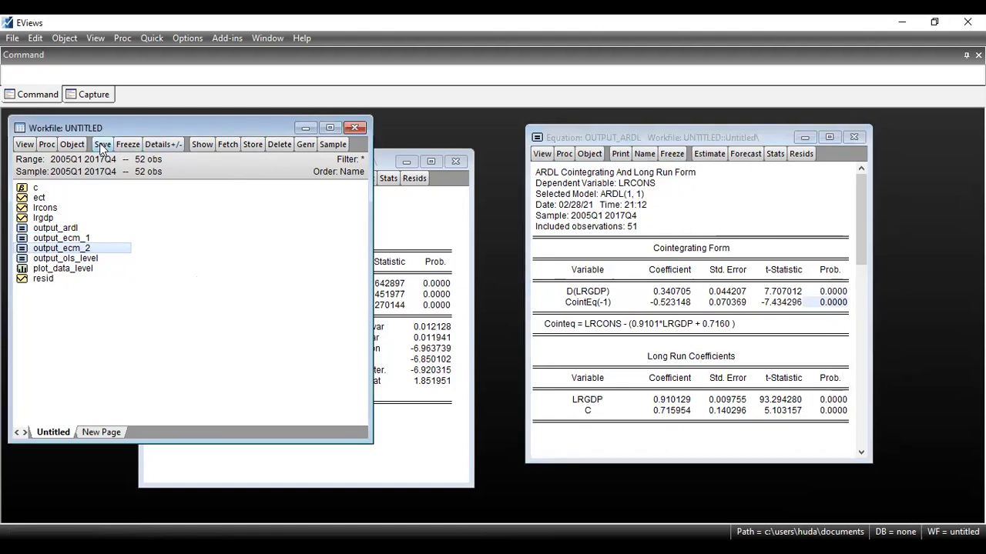
pyautogui.click(379, 165)
pyautogui.moveTo(379, 165); pyautogui.dragTo(408, 160)
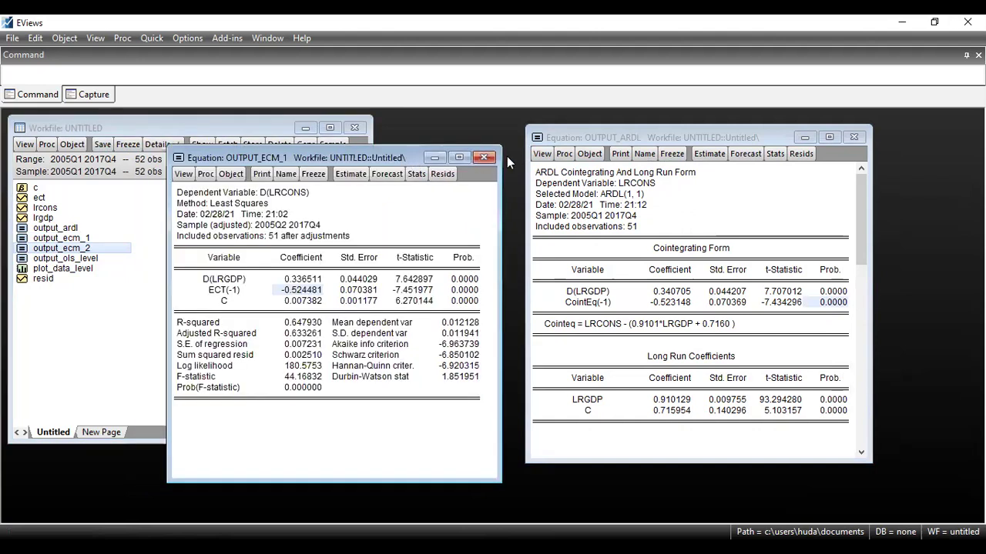
pyautogui.click(626, 144)
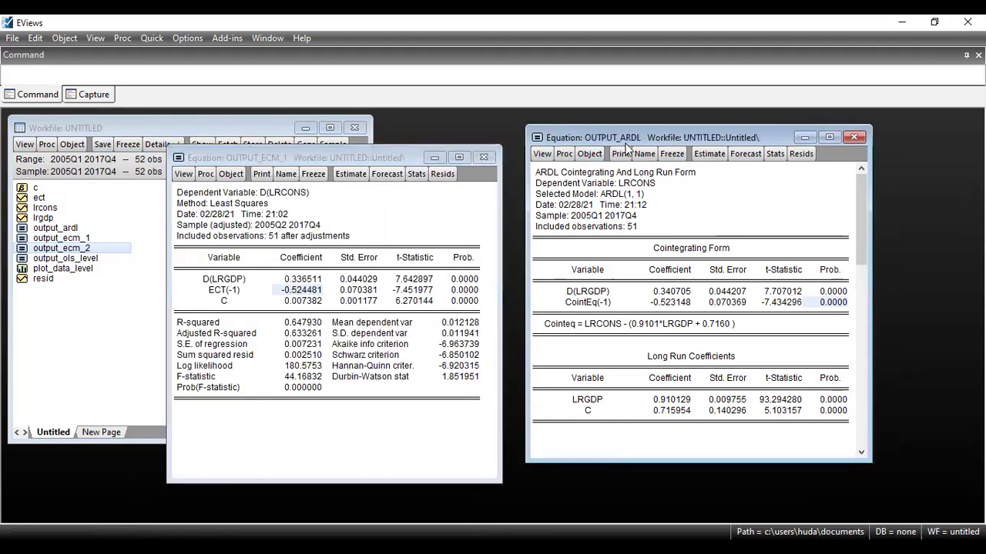
pyautogui.moveTo(627, 144); pyautogui.dragTo(723, 141)
pyautogui.moveTo(345, 159); pyautogui.dragTo(455, 134)
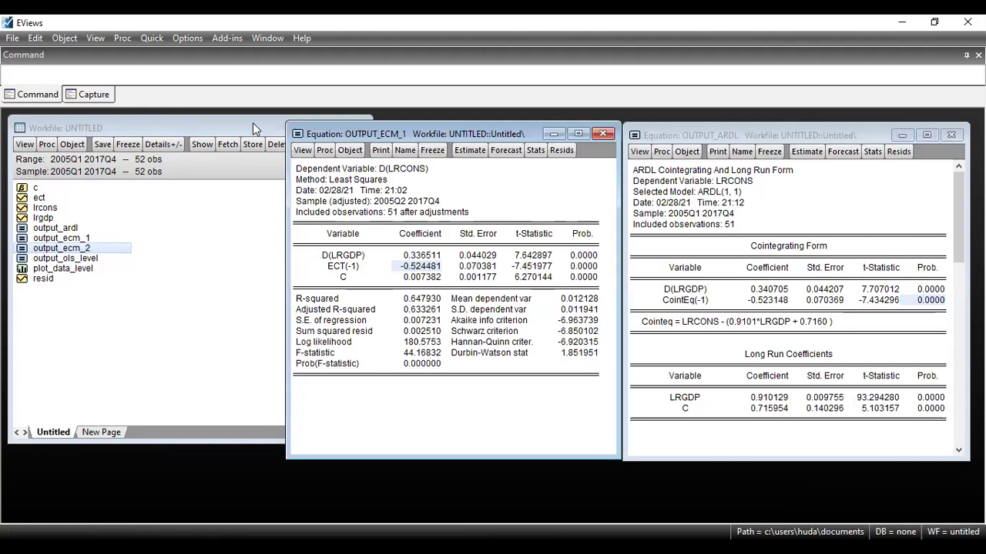
pyautogui.click(647, 138)
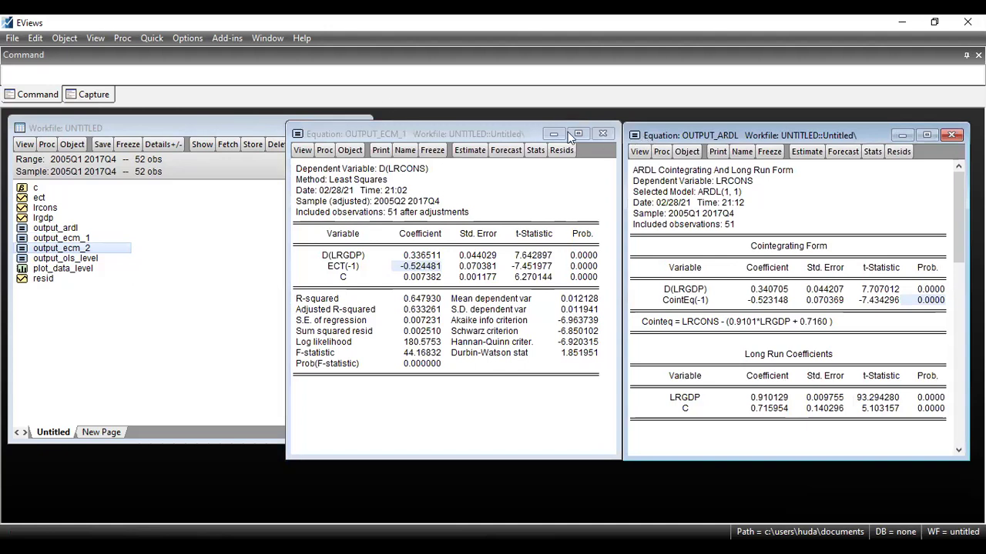
pyautogui.click(458, 134)
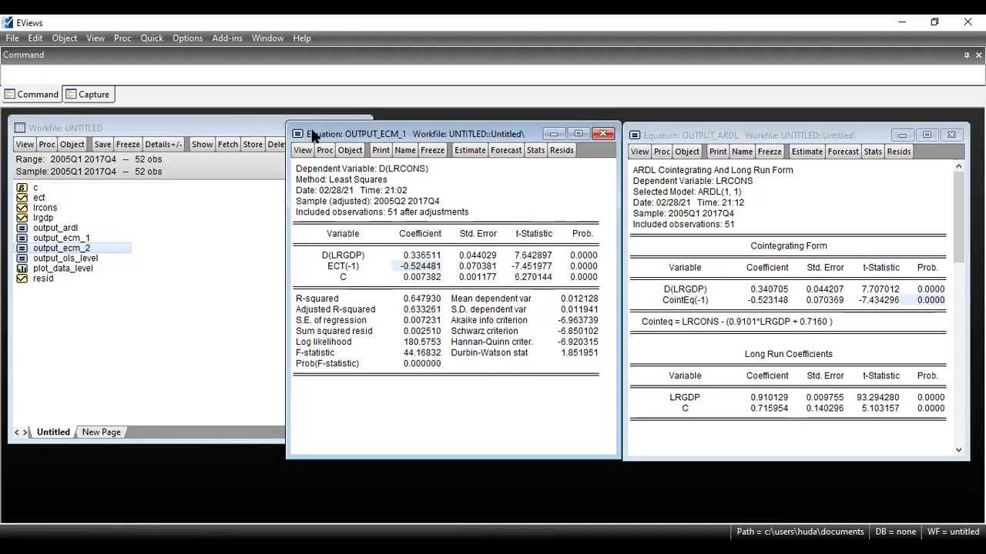
pyautogui.click(248, 132)
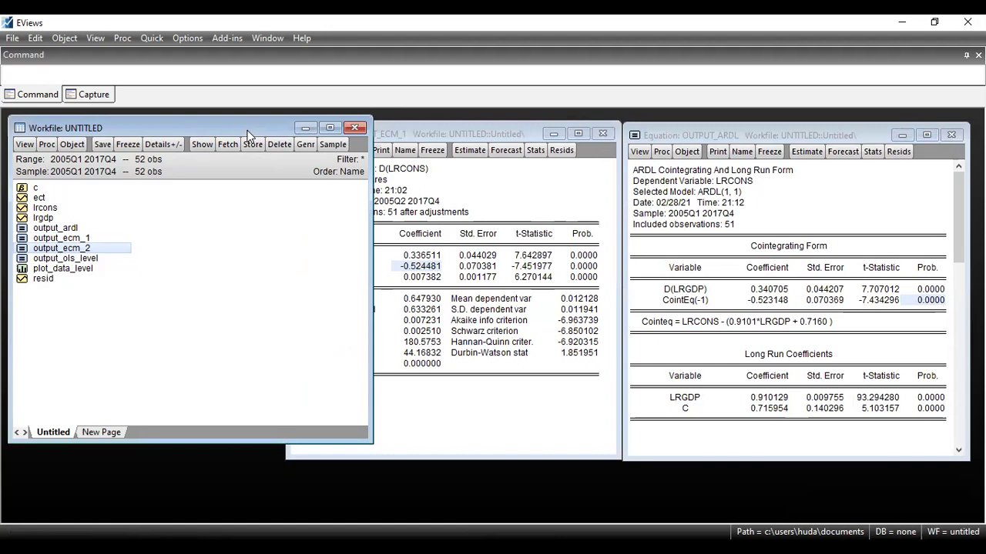